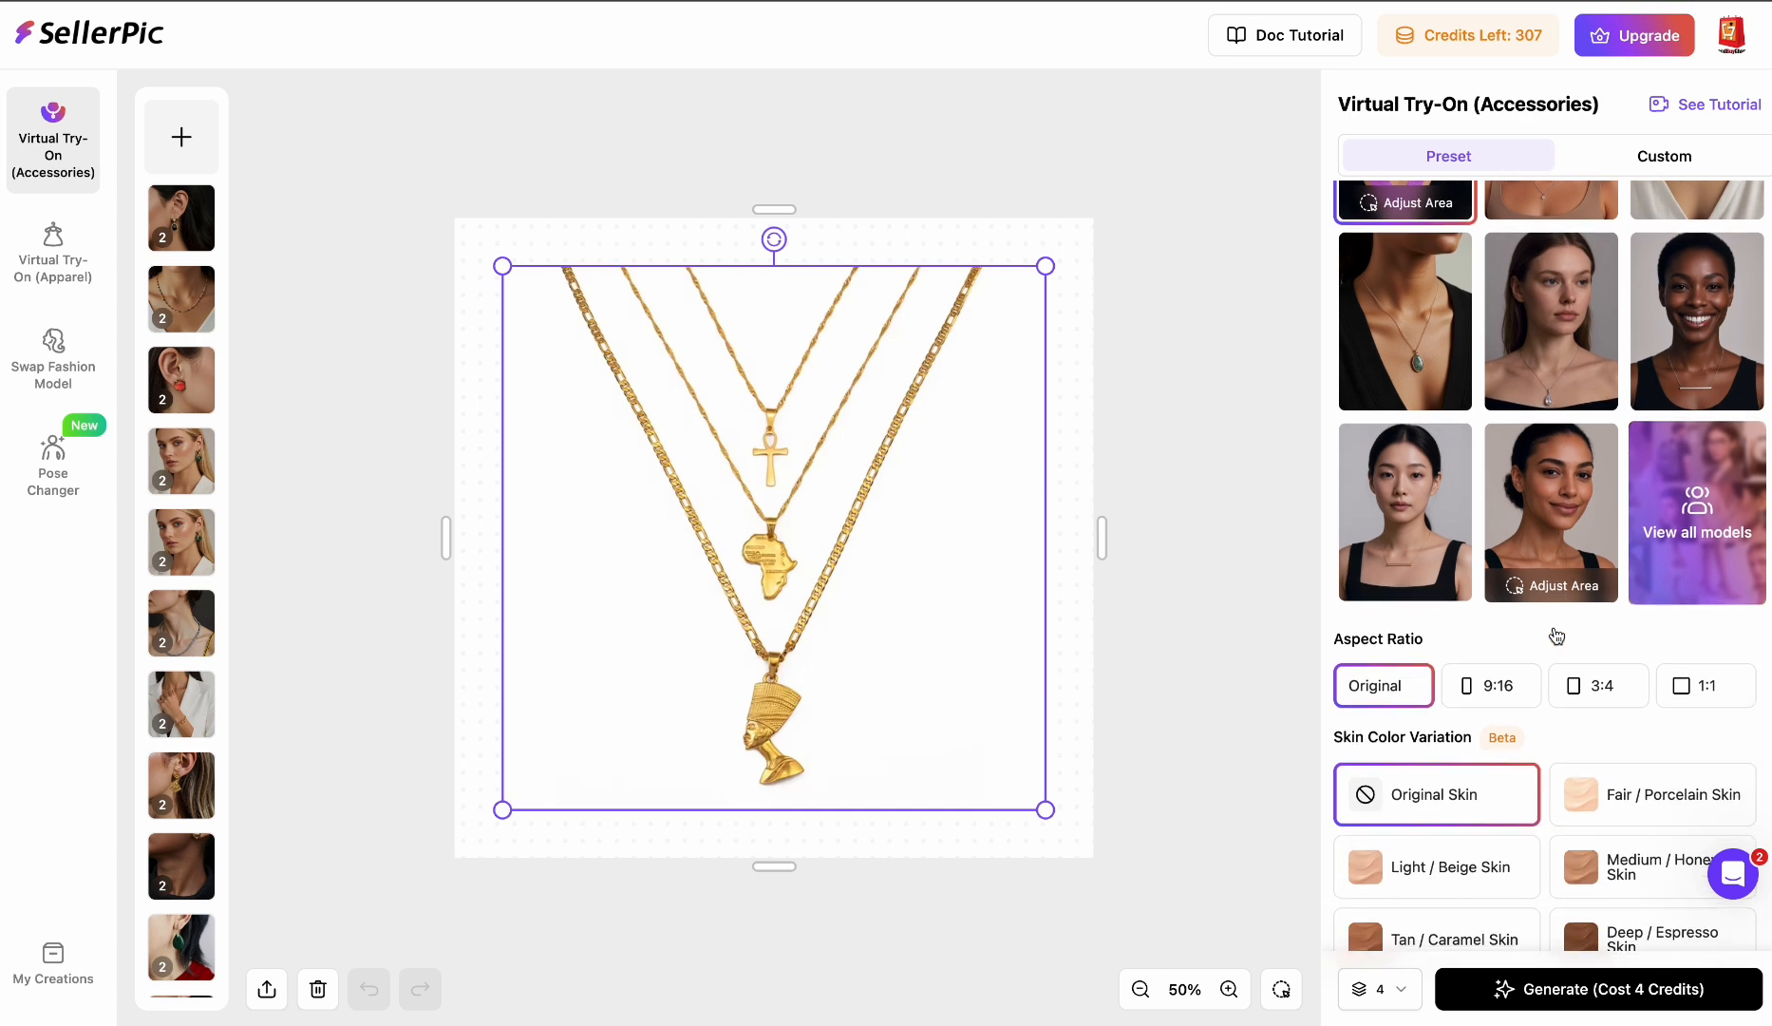
- Open the full preset model library and browse the necklace models
{"action": "scroll", "coordinate": [1556, 635], "scroll_direction": "up", "scroll_amount": 2}
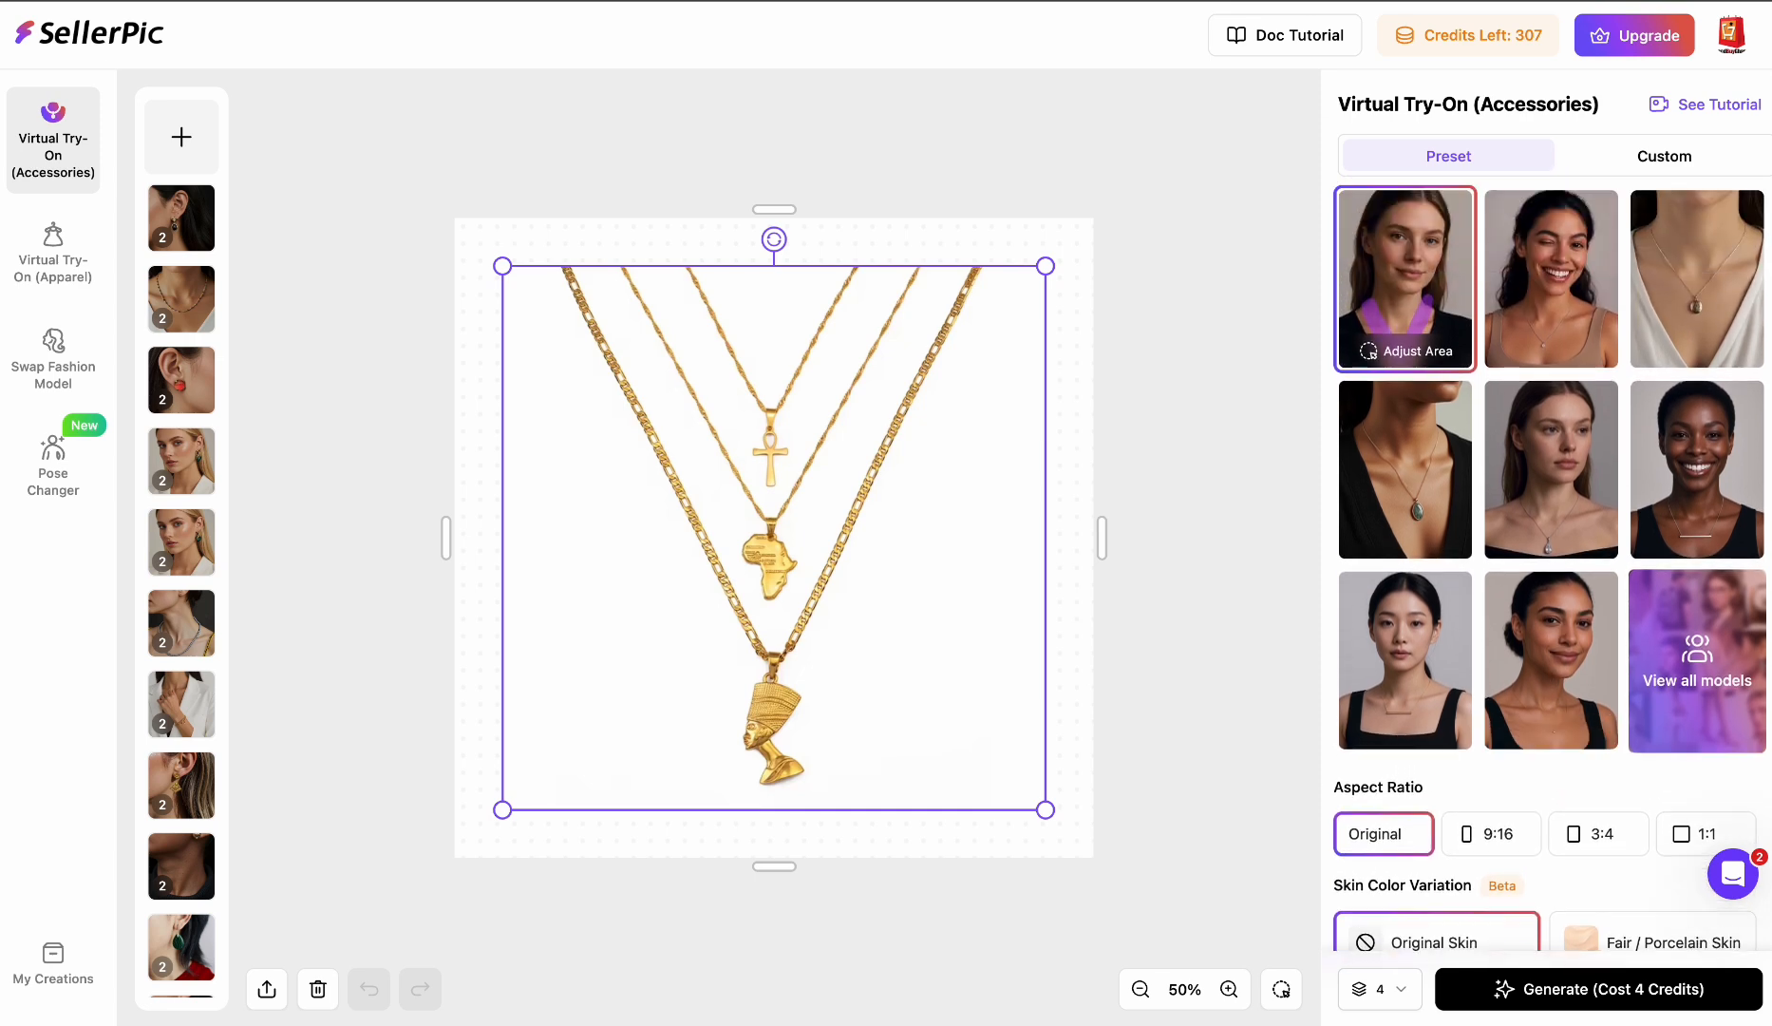
{"action": "left_click", "coordinate": [1727, 663]}
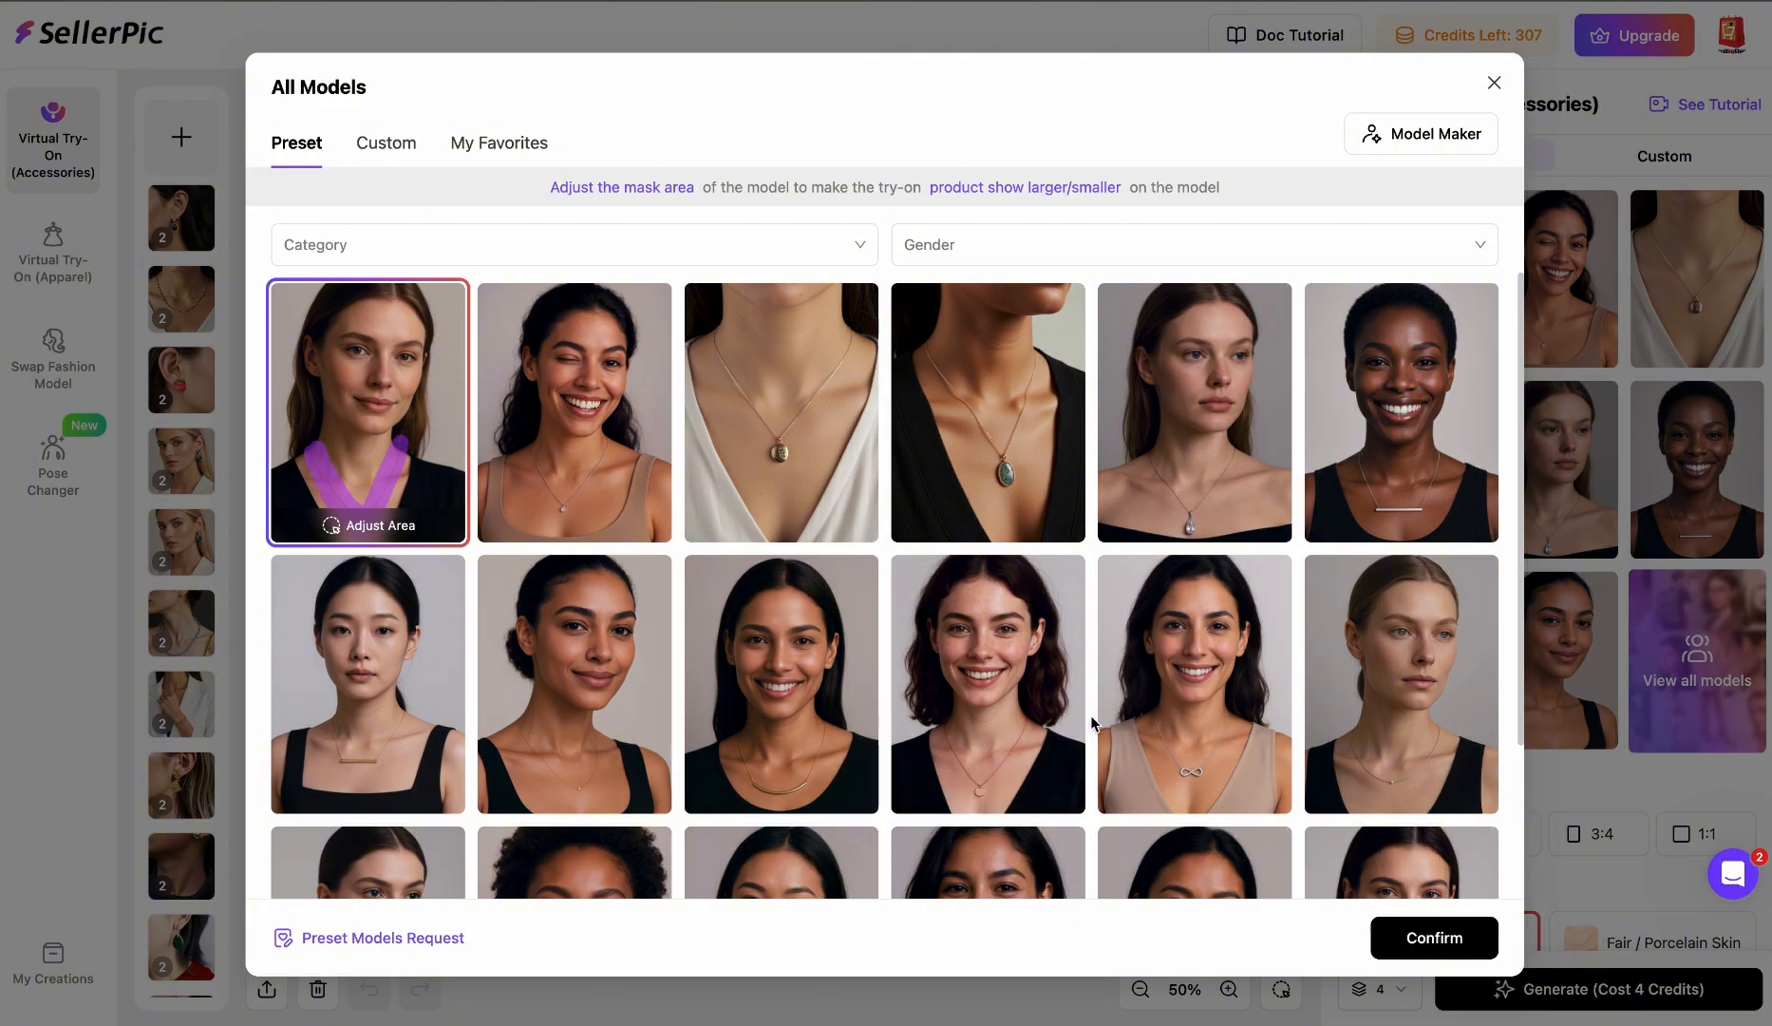
{"action": "scroll", "coordinate": [1091, 719], "scroll_direction": "down", "scroll_amount": 5}
{"action": "scroll", "coordinate": [1092, 724], "scroll_direction": "down", "scroll_amount": 3}
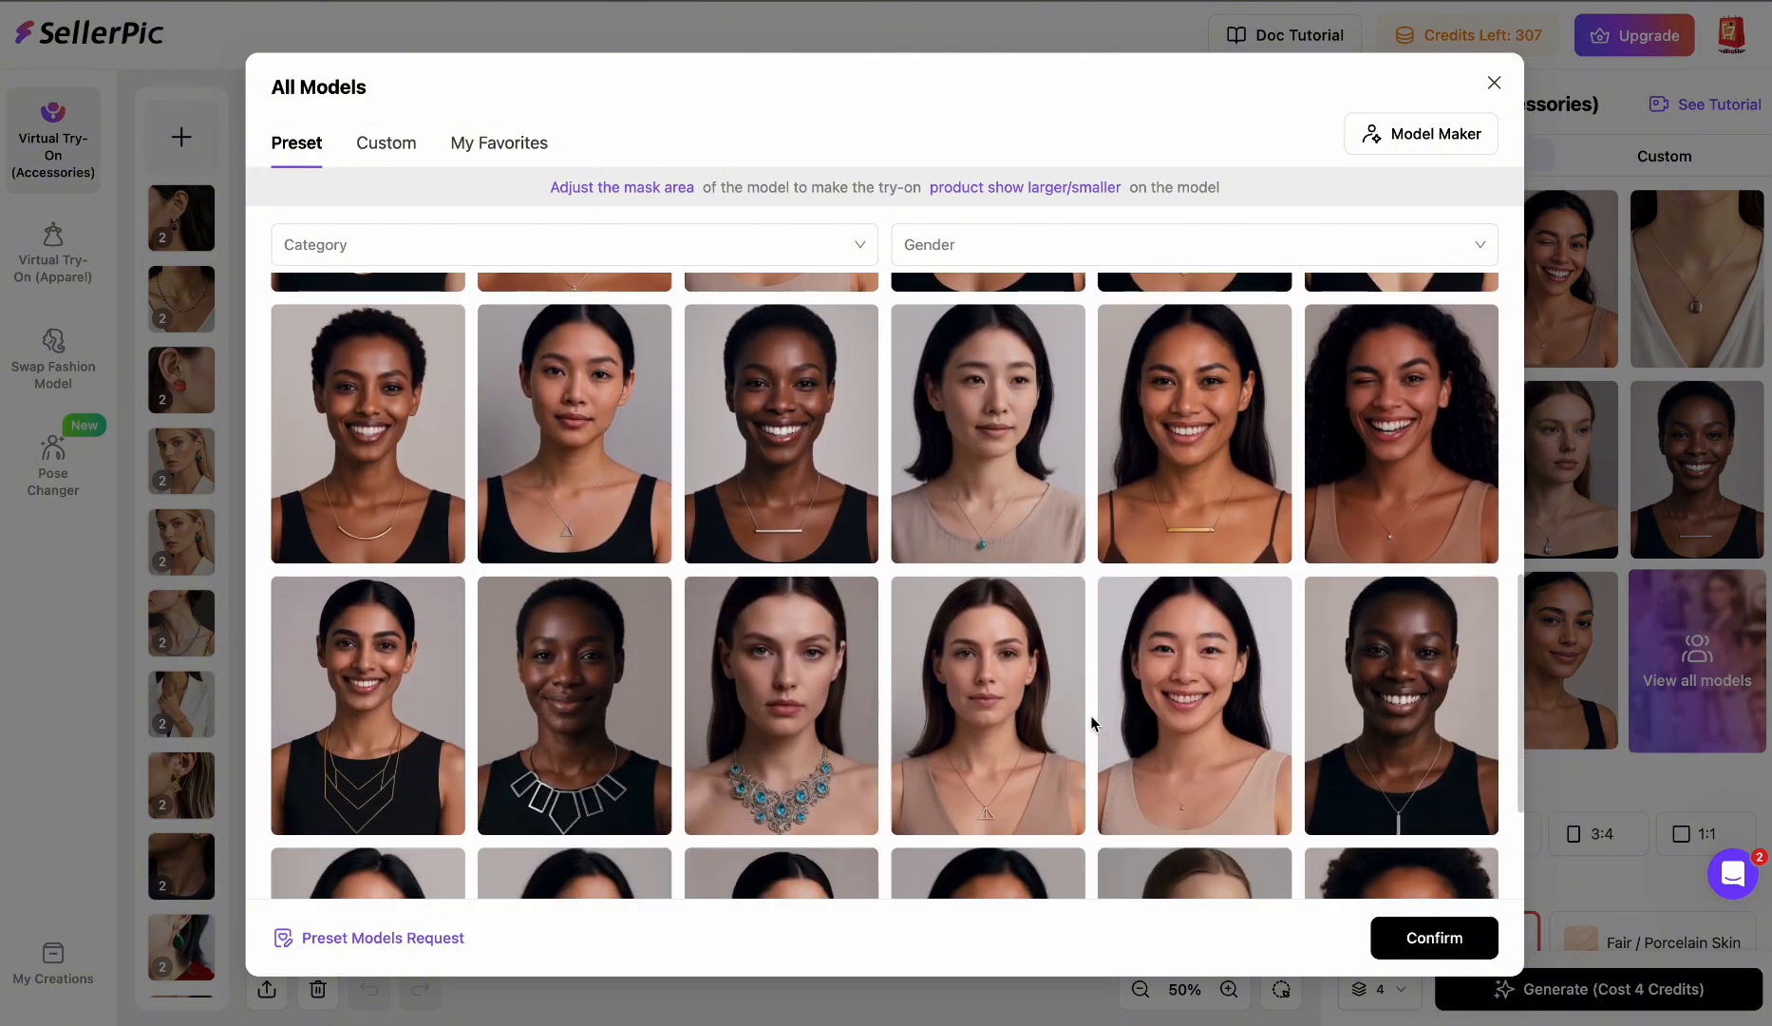
{"action": "scroll", "coordinate": [1090, 722], "scroll_direction": "down", "scroll_amount": 5}
{"action": "scroll", "coordinate": [1091, 722], "scroll_direction": "down", "scroll_amount": 3}
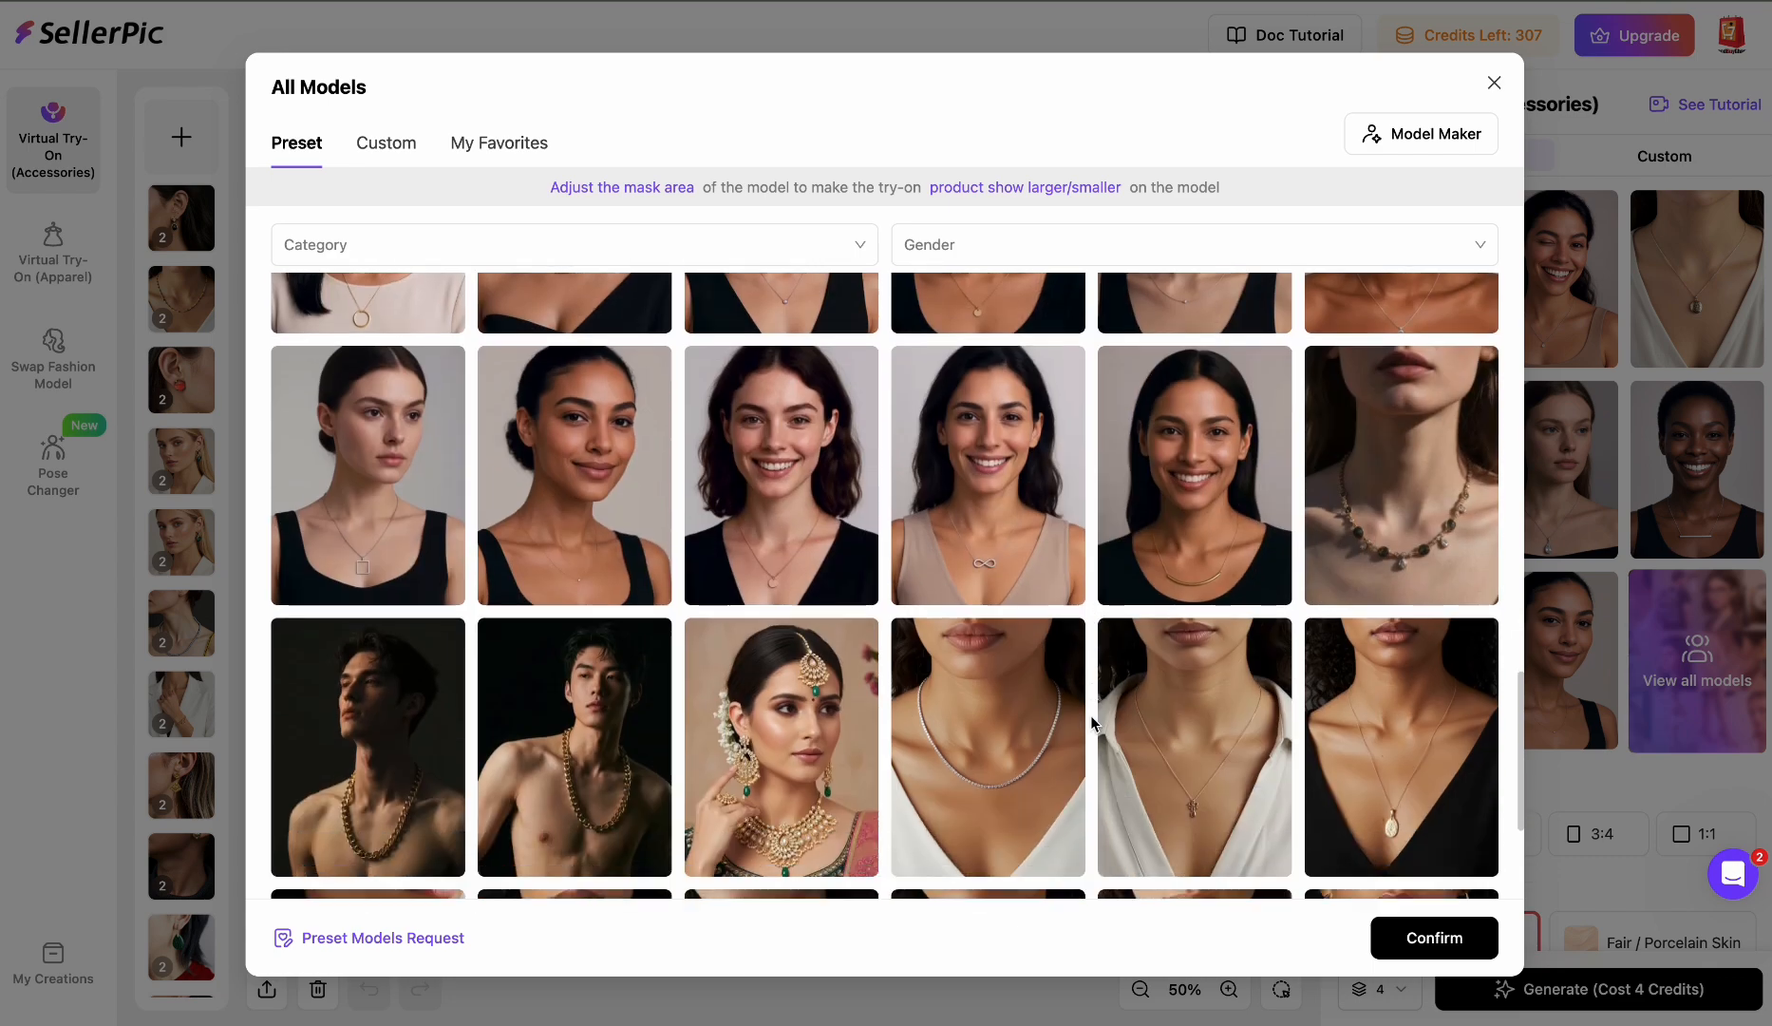
{"action": "scroll", "coordinate": [1094, 718], "scroll_direction": "down", "scroll_amount": 3}
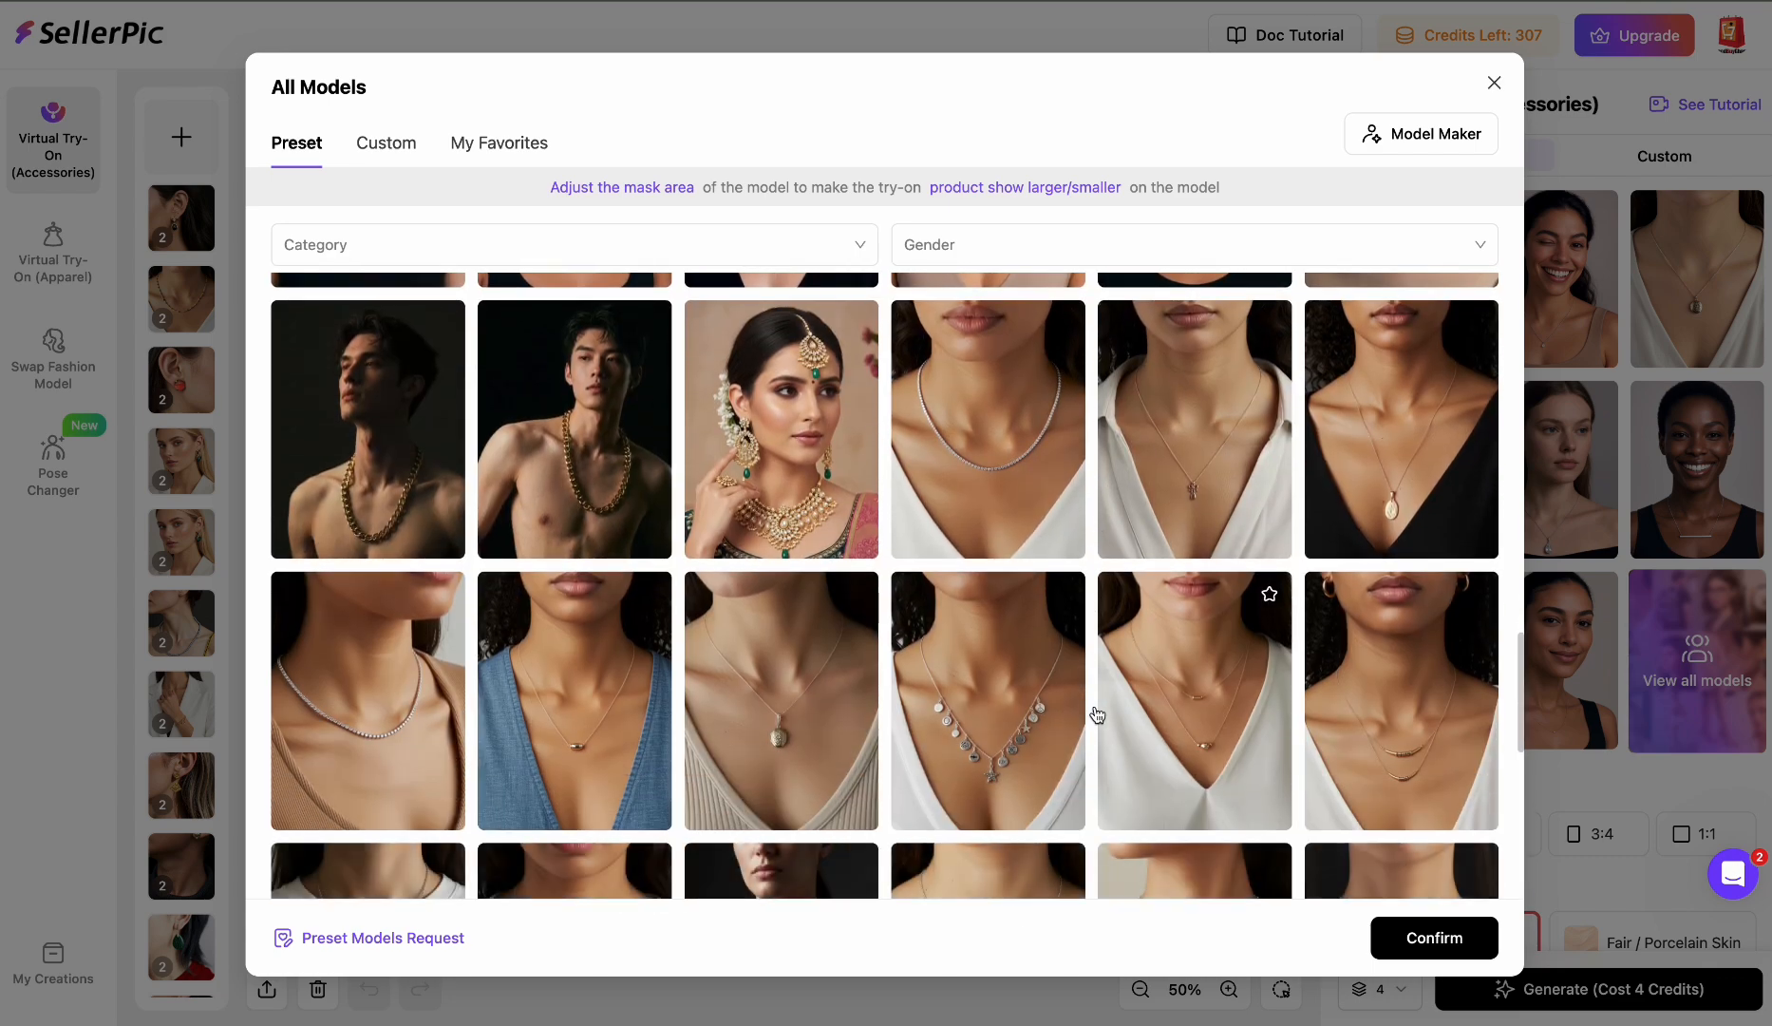
{"action": "scroll", "coordinate": [1097, 714], "scroll_direction": "down", "scroll_amount": 3}
{"action": "scroll", "coordinate": [1097, 714], "scroll_direction": "up", "scroll_amount": 1}
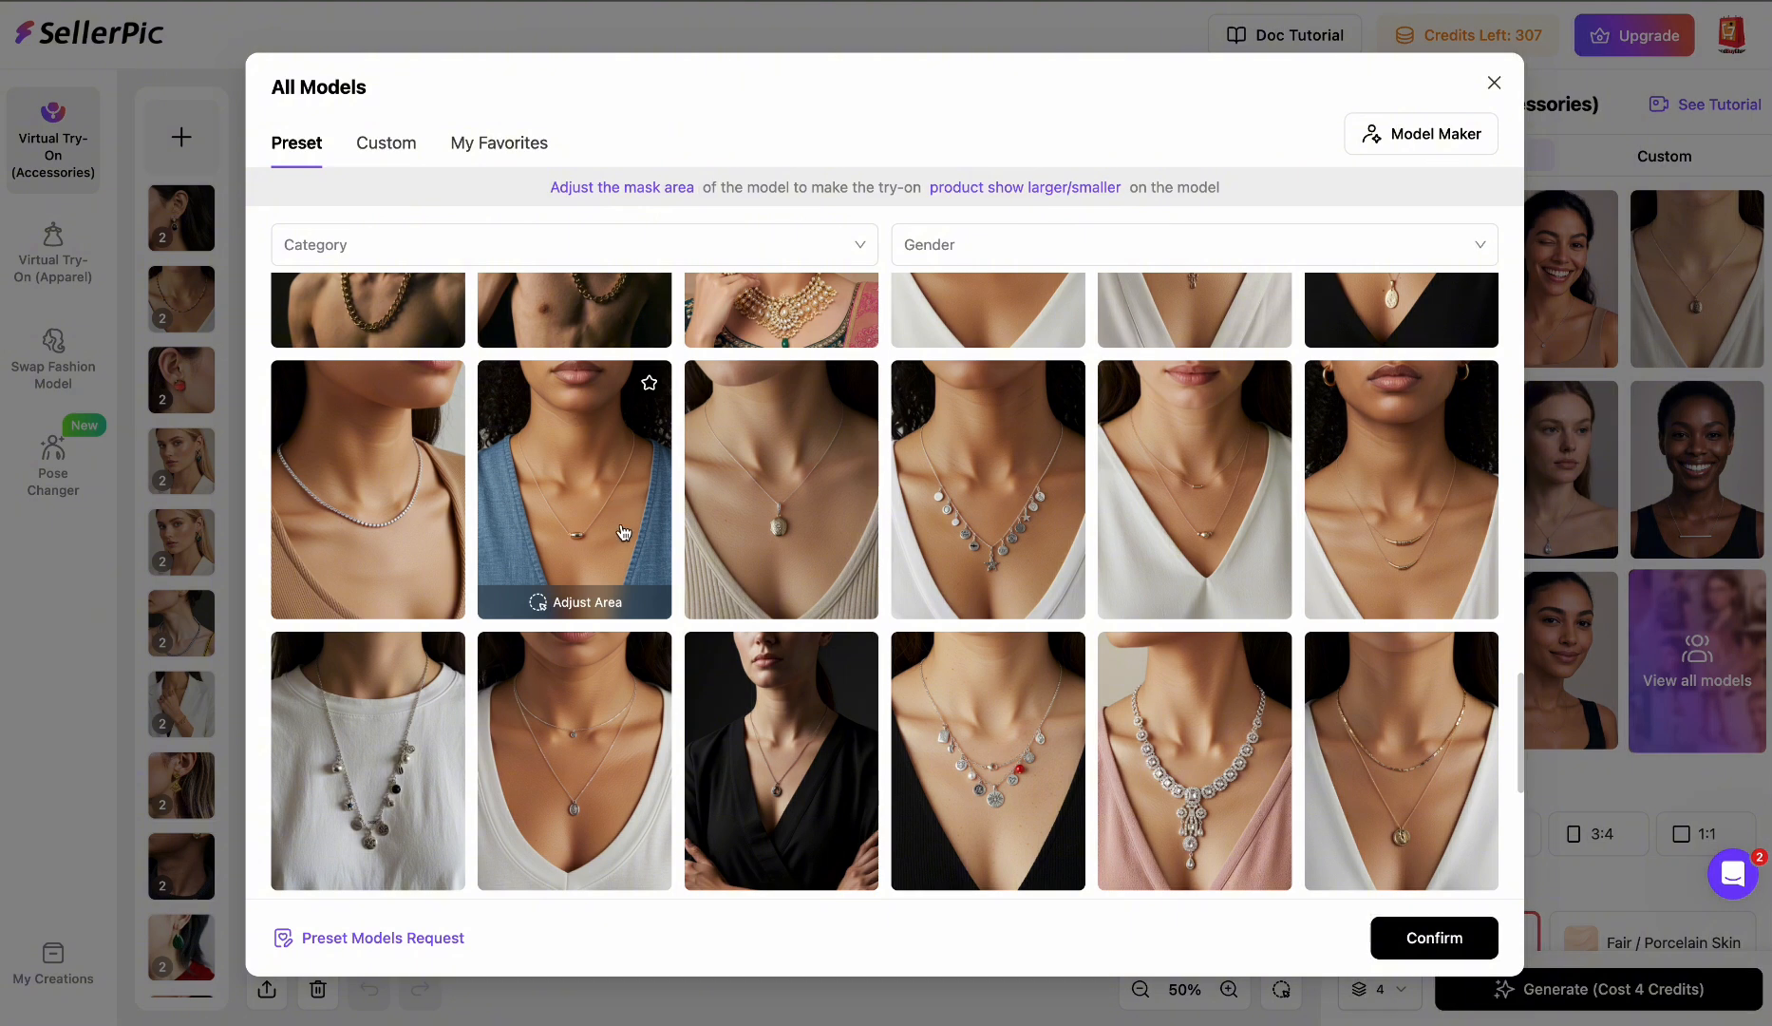
- Adjust the try-on area of the denim-top model with Brush +, widening the neckline mask, and confirm that model
{"action": "left_click", "coordinate": [618, 606]}
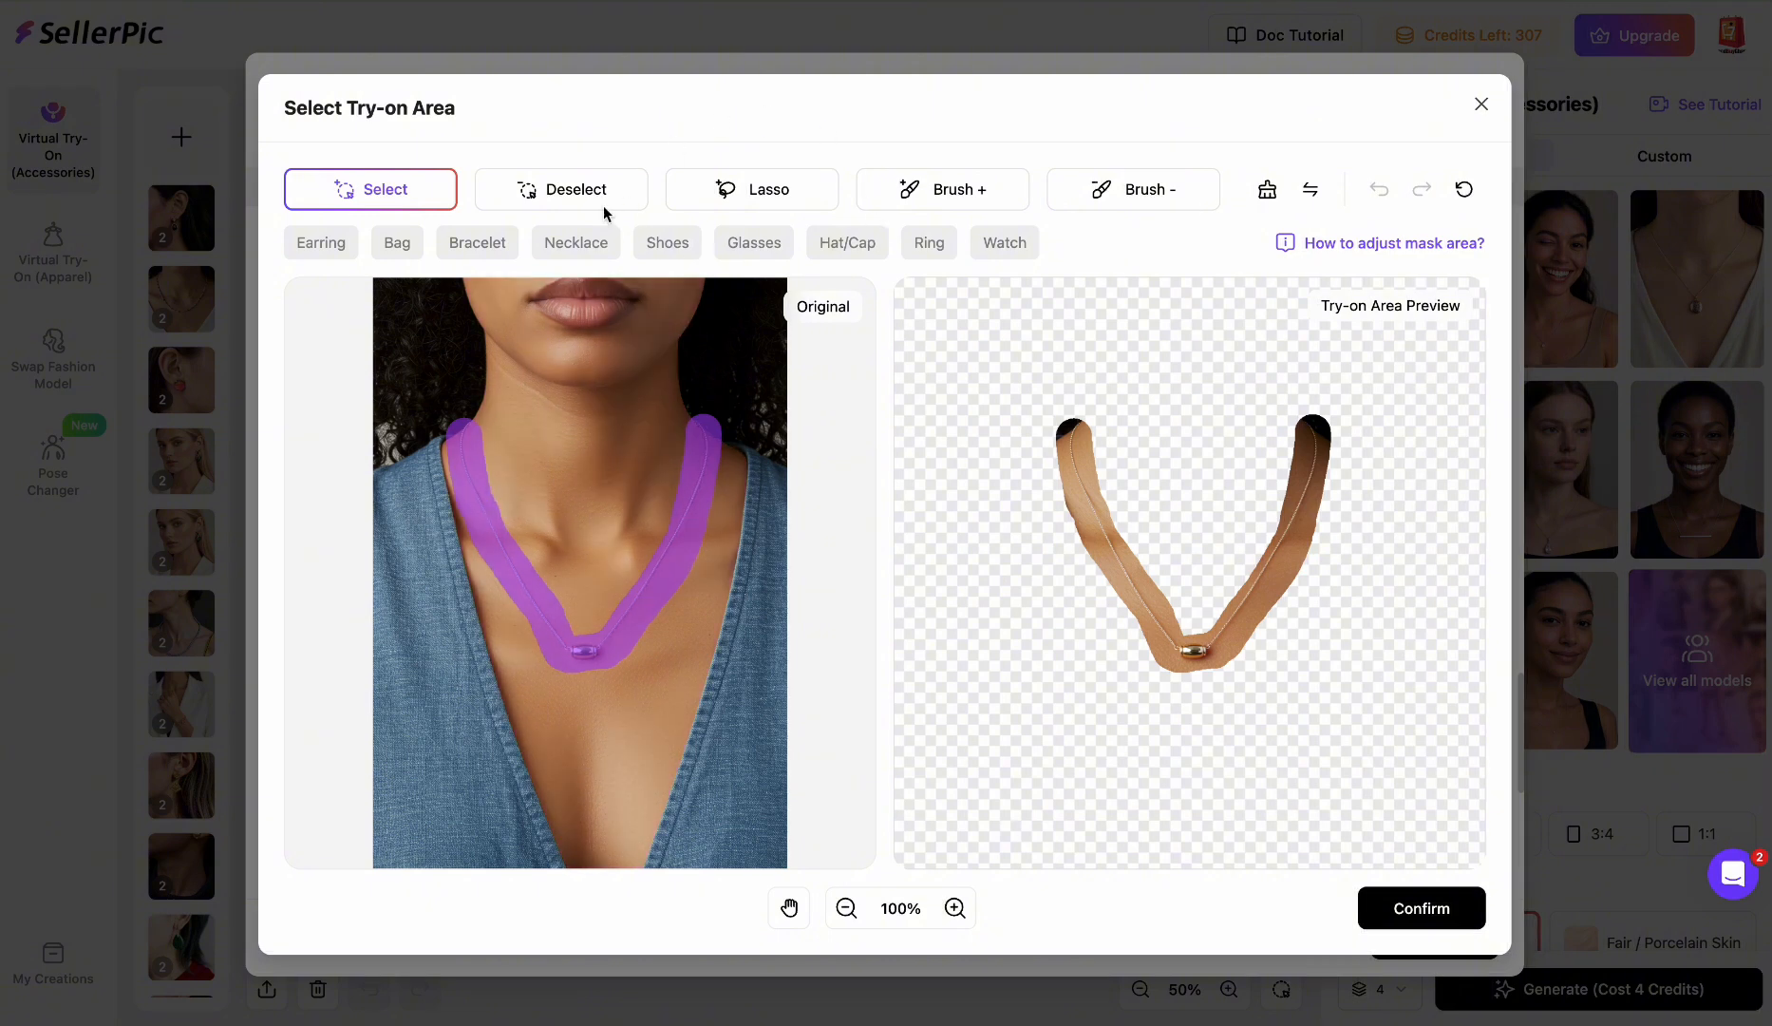
{"action": "left_click", "coordinate": [953, 191]}
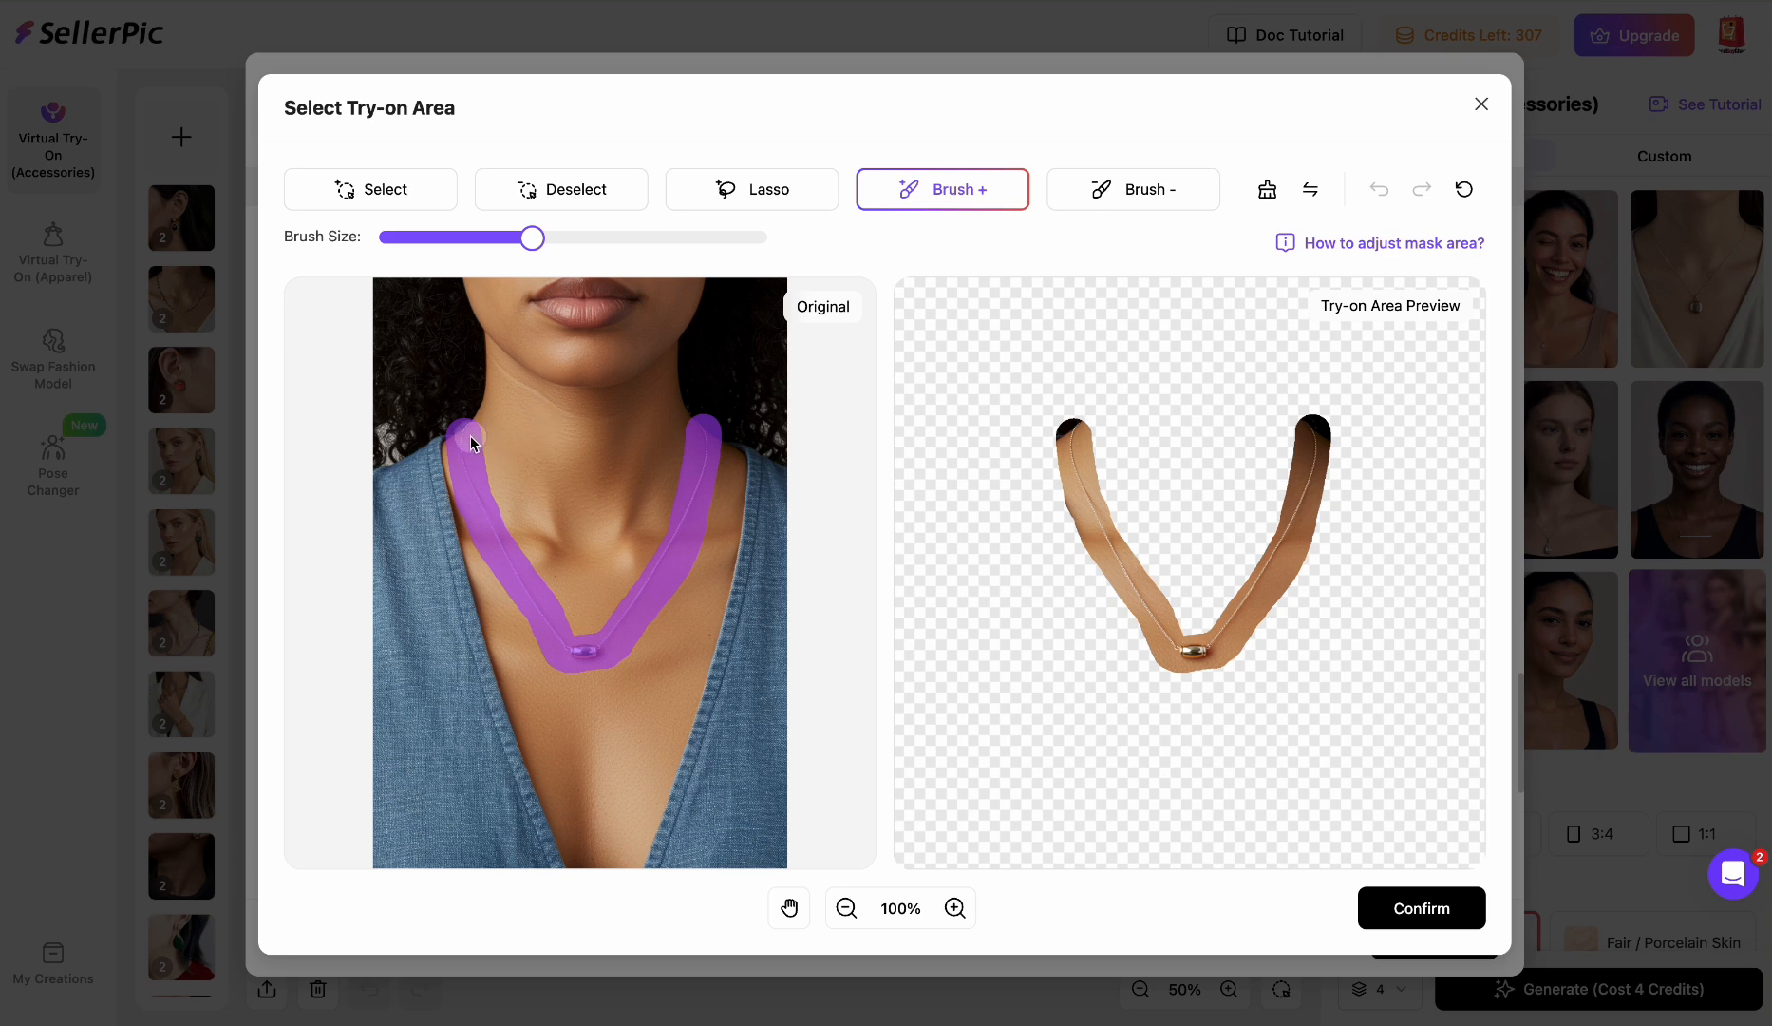
{"action": "mouse_move", "coordinate": [470, 442]}
{"action": "left_mouse_down"}
{"action": "mouse_move", "coordinate": [566, 561]}
{"action": "mouse_move", "coordinate": [605, 555]}
{"action": "left_mouse_up"}
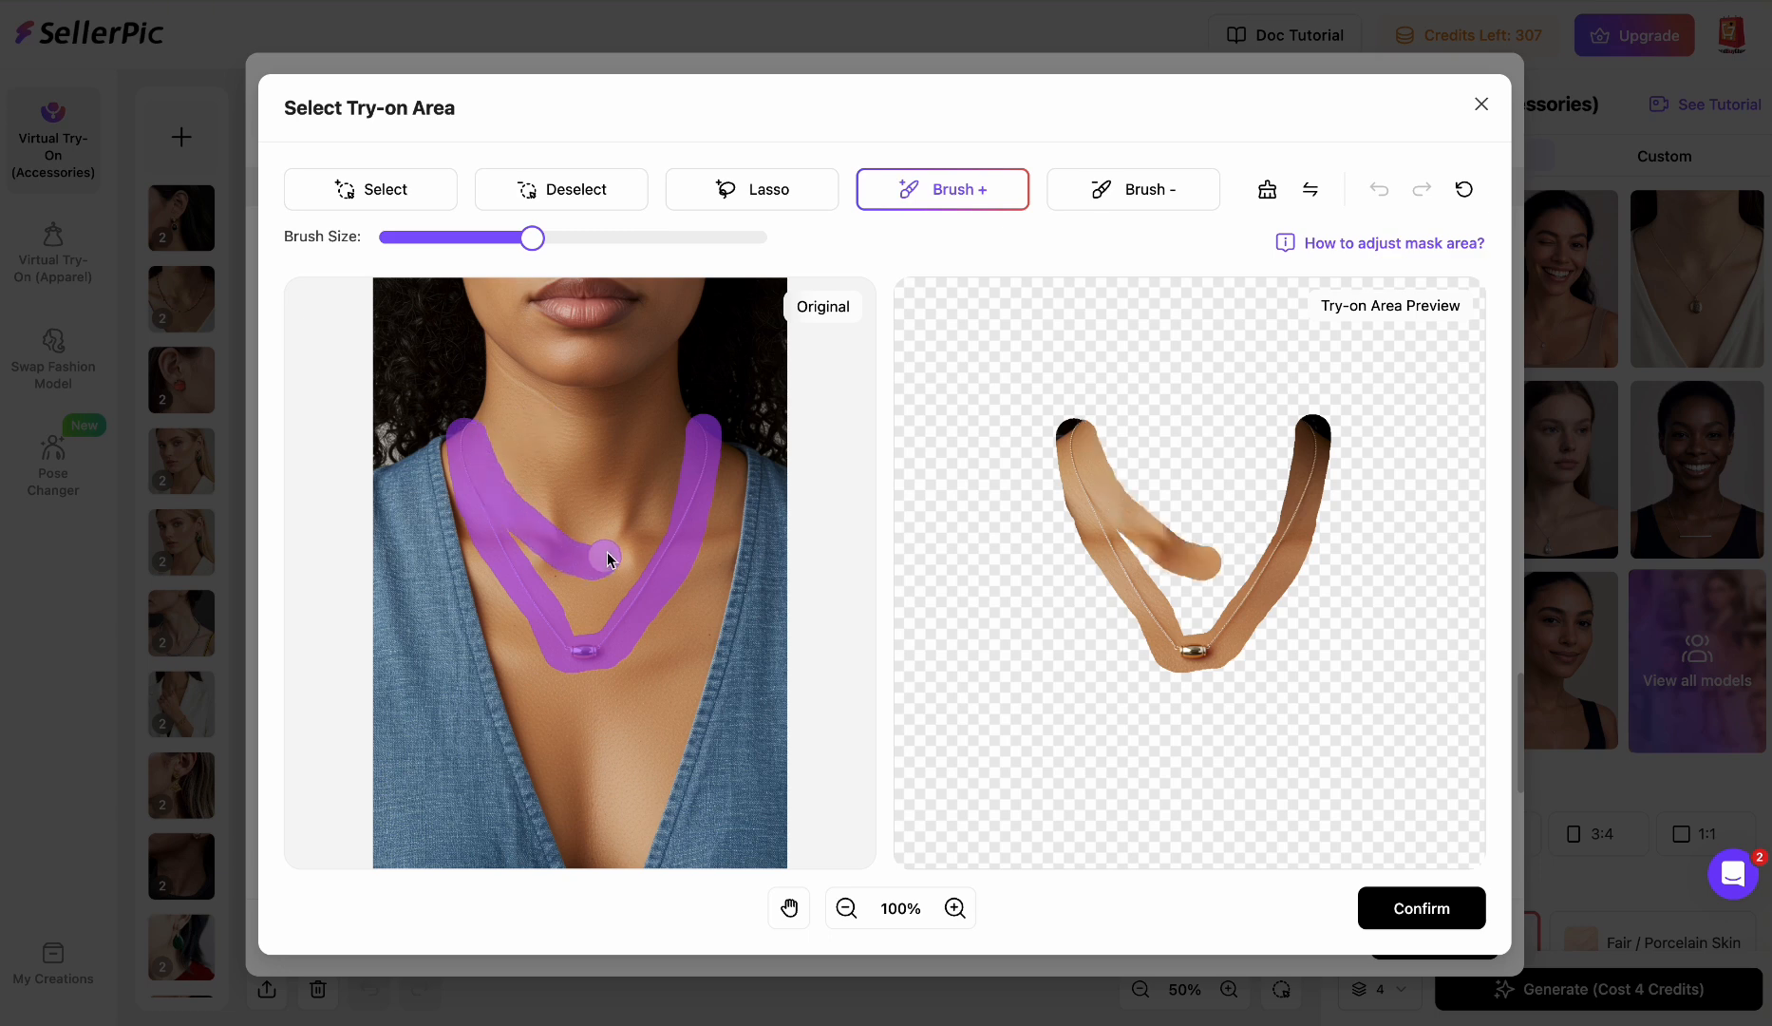
{"action": "left_click", "coordinate": [1000, 195]}
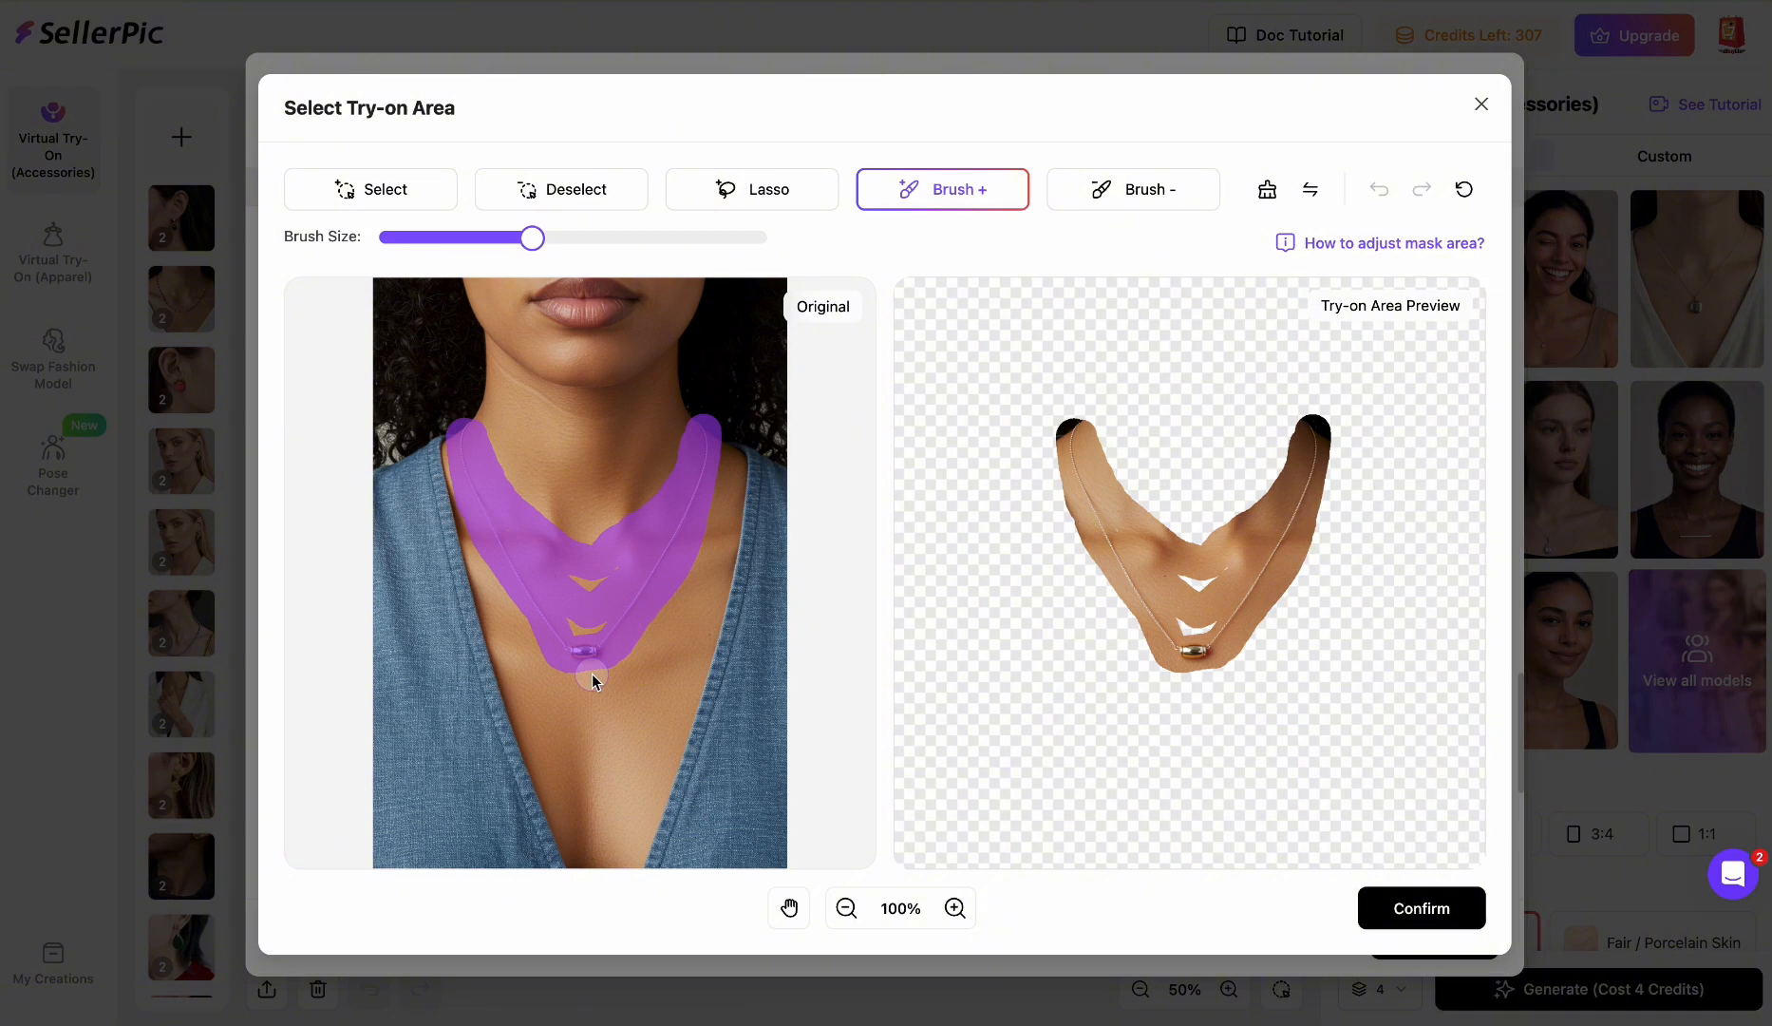
{"action": "mouse_move", "coordinate": [589, 680]}
{"action": "left_mouse_down"}
{"action": "mouse_move", "coordinate": [586, 701]}
{"action": "mouse_move", "coordinate": [578, 596]}
{"action": "mouse_move", "coordinate": [593, 637]}
{"action": "mouse_move", "coordinate": [597, 585]}
{"action": "mouse_move", "coordinate": [624, 567]}
{"action": "left_mouse_up"}
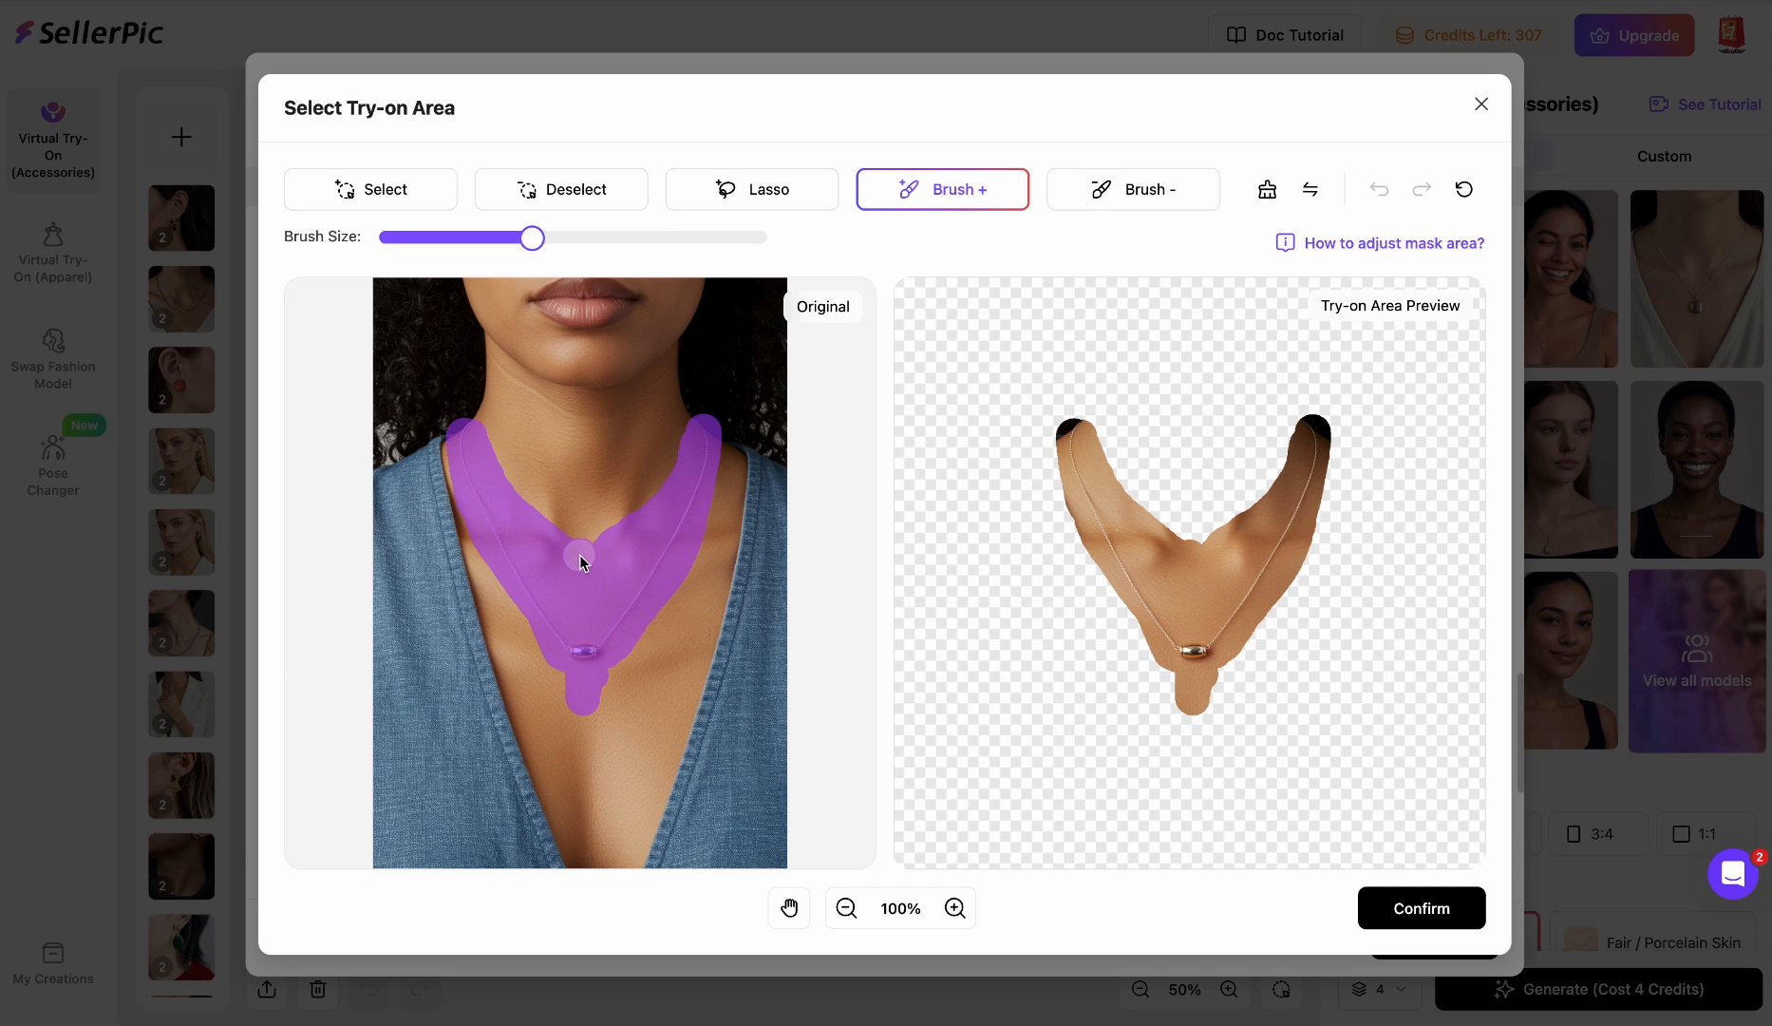
{"action": "left_click_drag", "start_coordinate": [594, 568], "coordinate": [594, 569]}
{"action": "left_click", "coordinate": [1424, 908]}
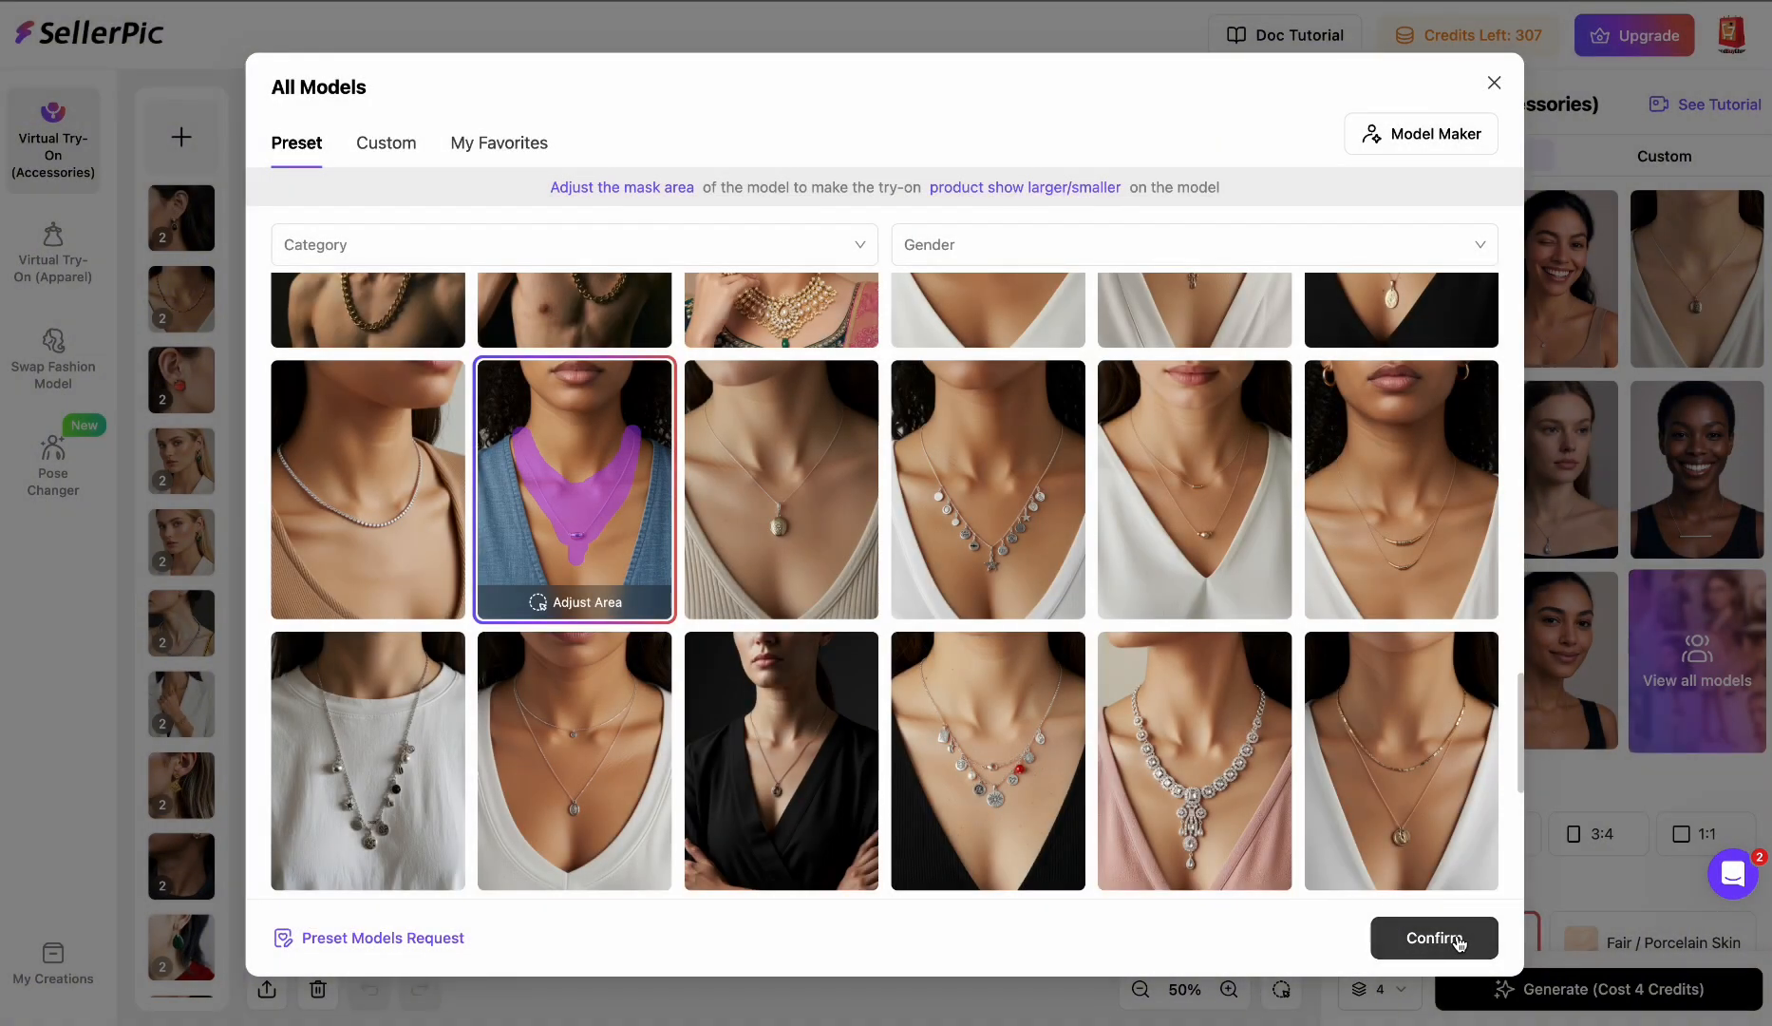
{"action": "left_click", "coordinate": [1434, 939]}
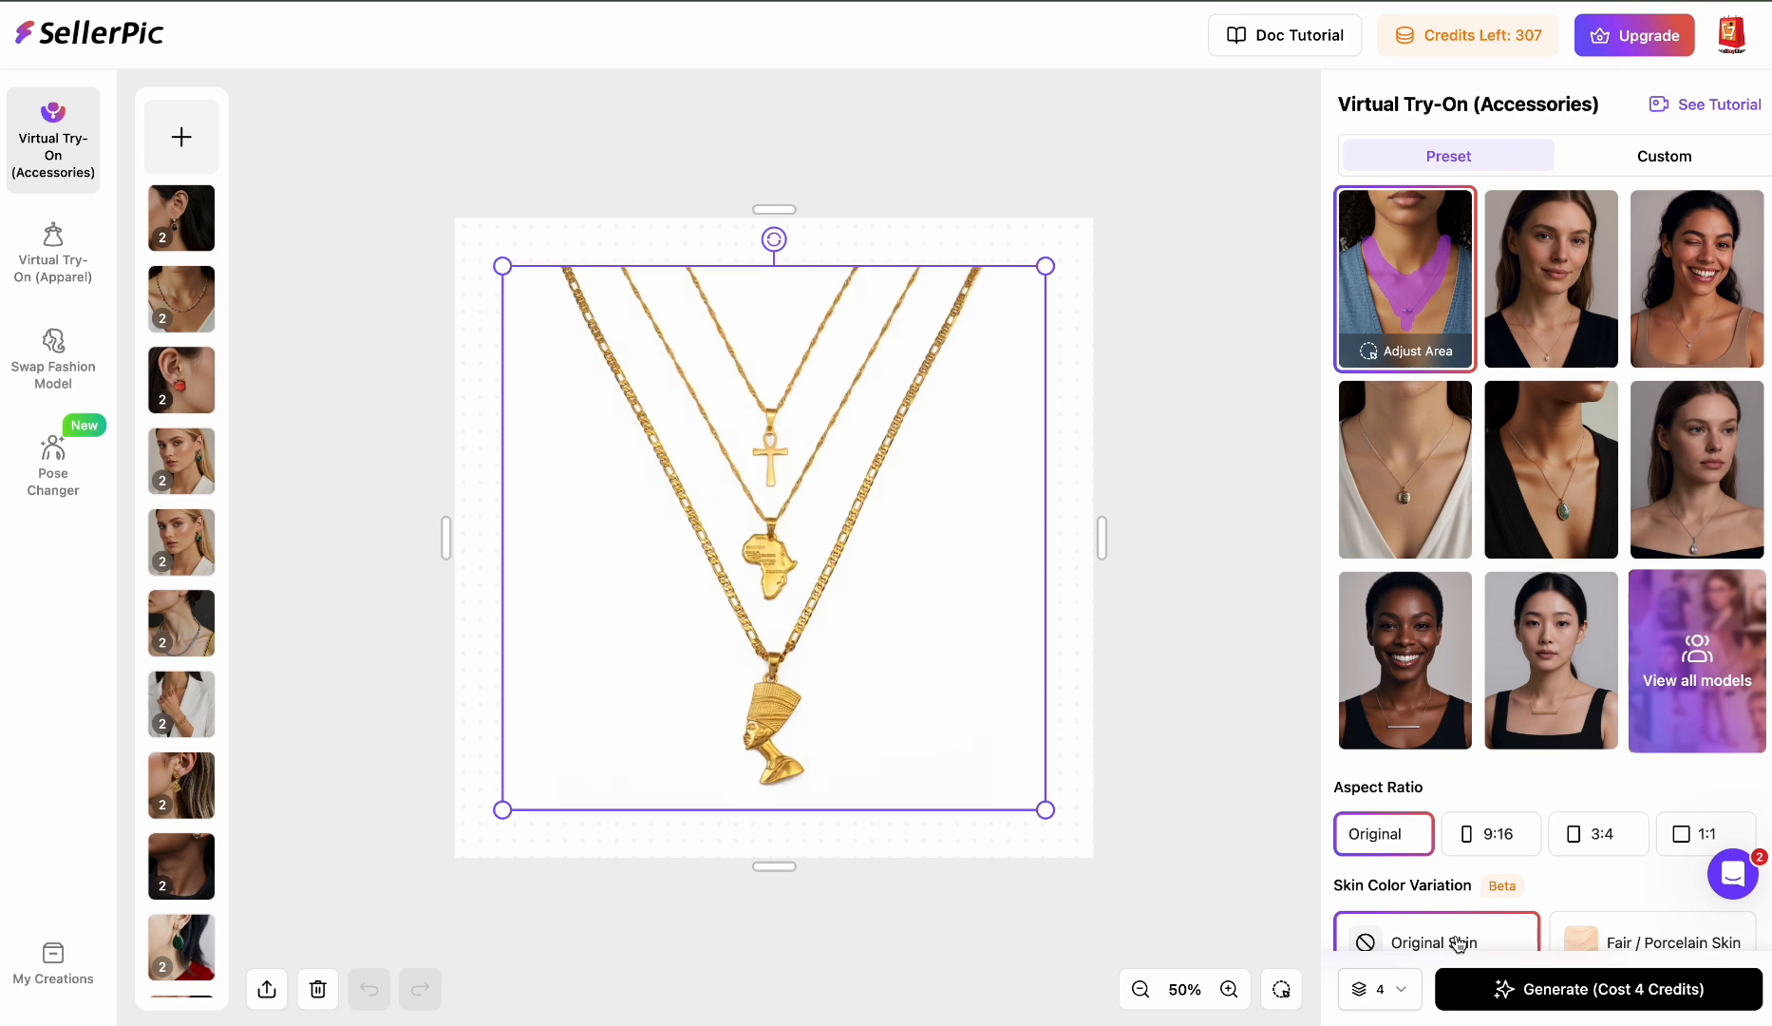
- Keep the output count at 4 and generate the necklace try-on images
{"action": "scroll", "coordinate": [1415, 911], "scroll_direction": "down", "scroll_amount": 3}
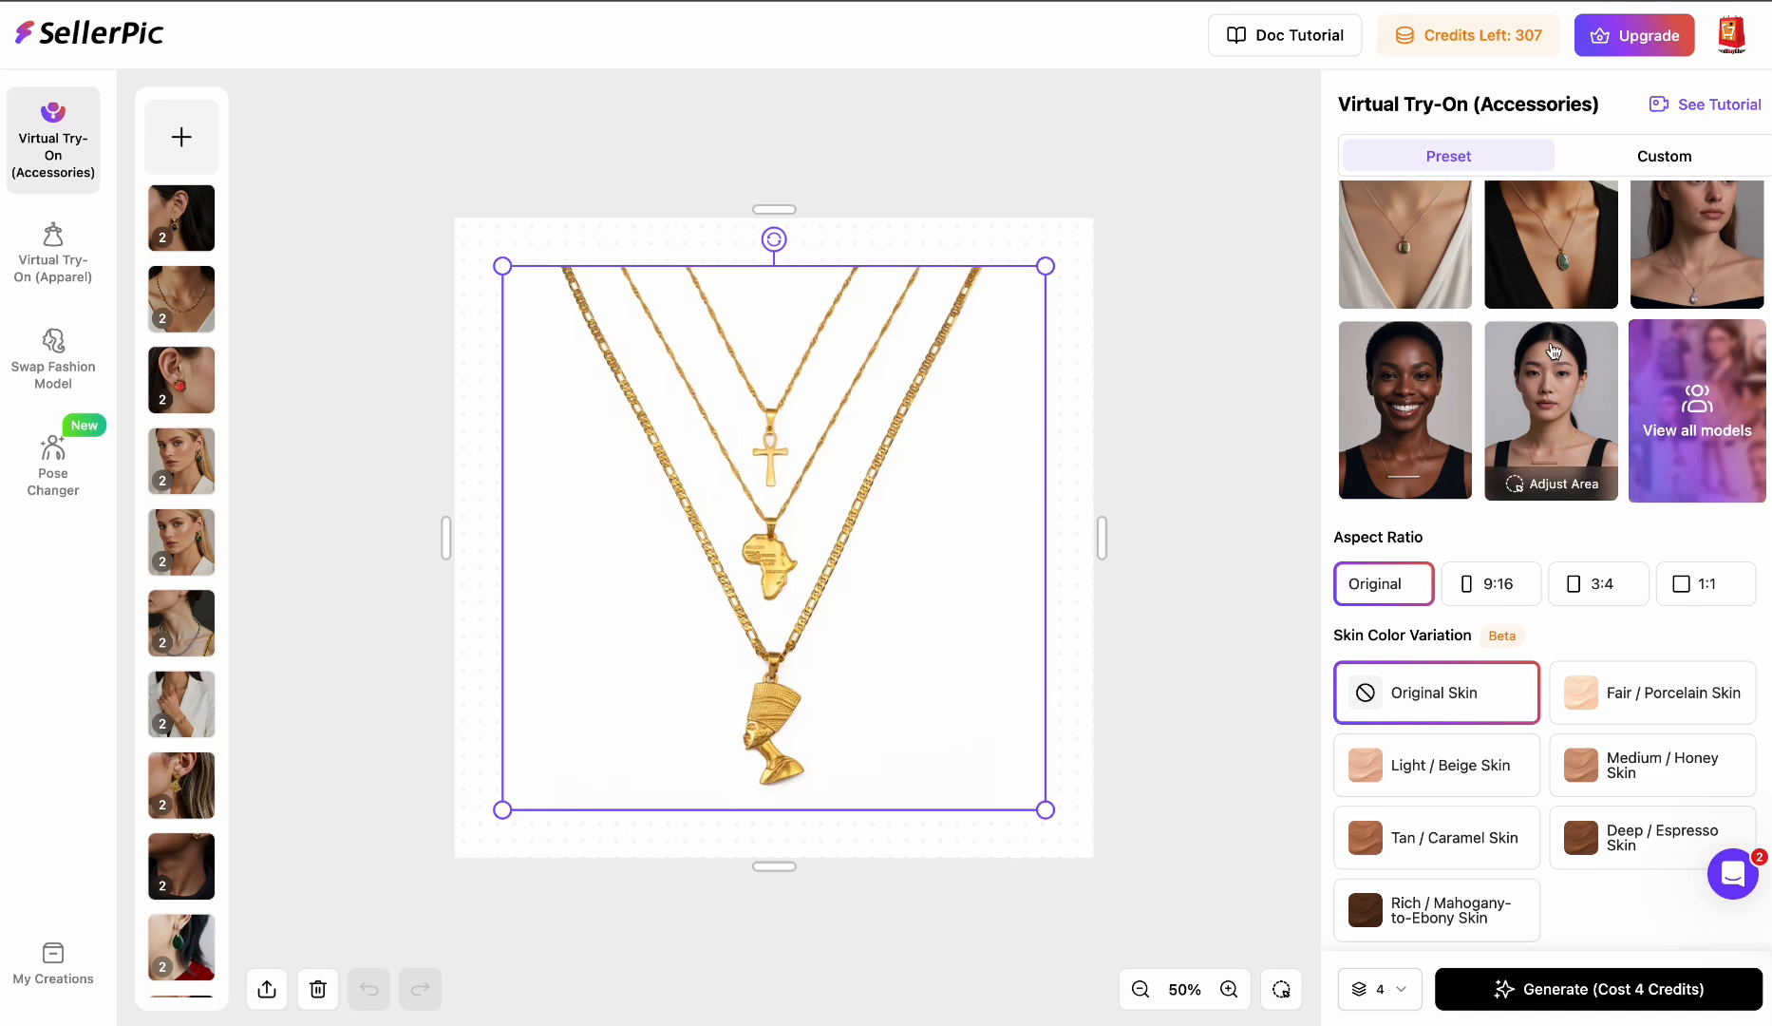
{"action": "scroll", "coordinate": [1529, 428], "scroll_direction": "up", "scroll_amount": 3}
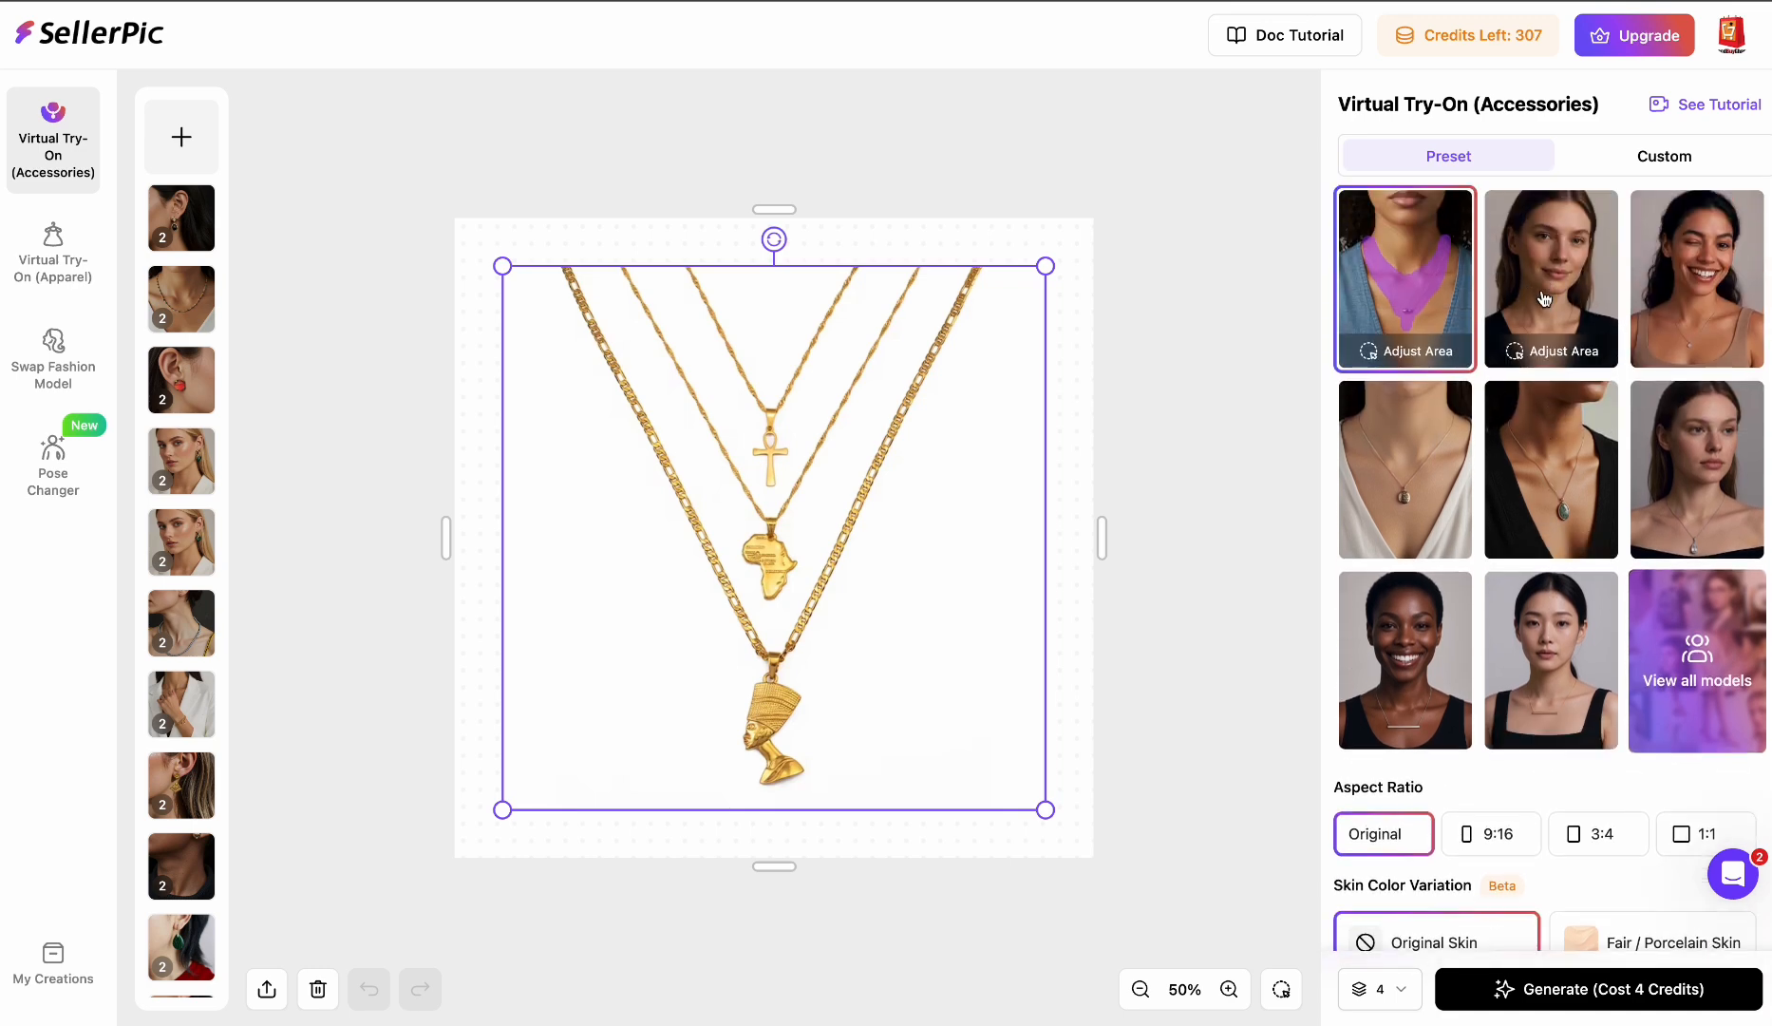
{"action": "scroll", "coordinate": [1563, 494], "scroll_direction": "down", "scroll_amount": 3}
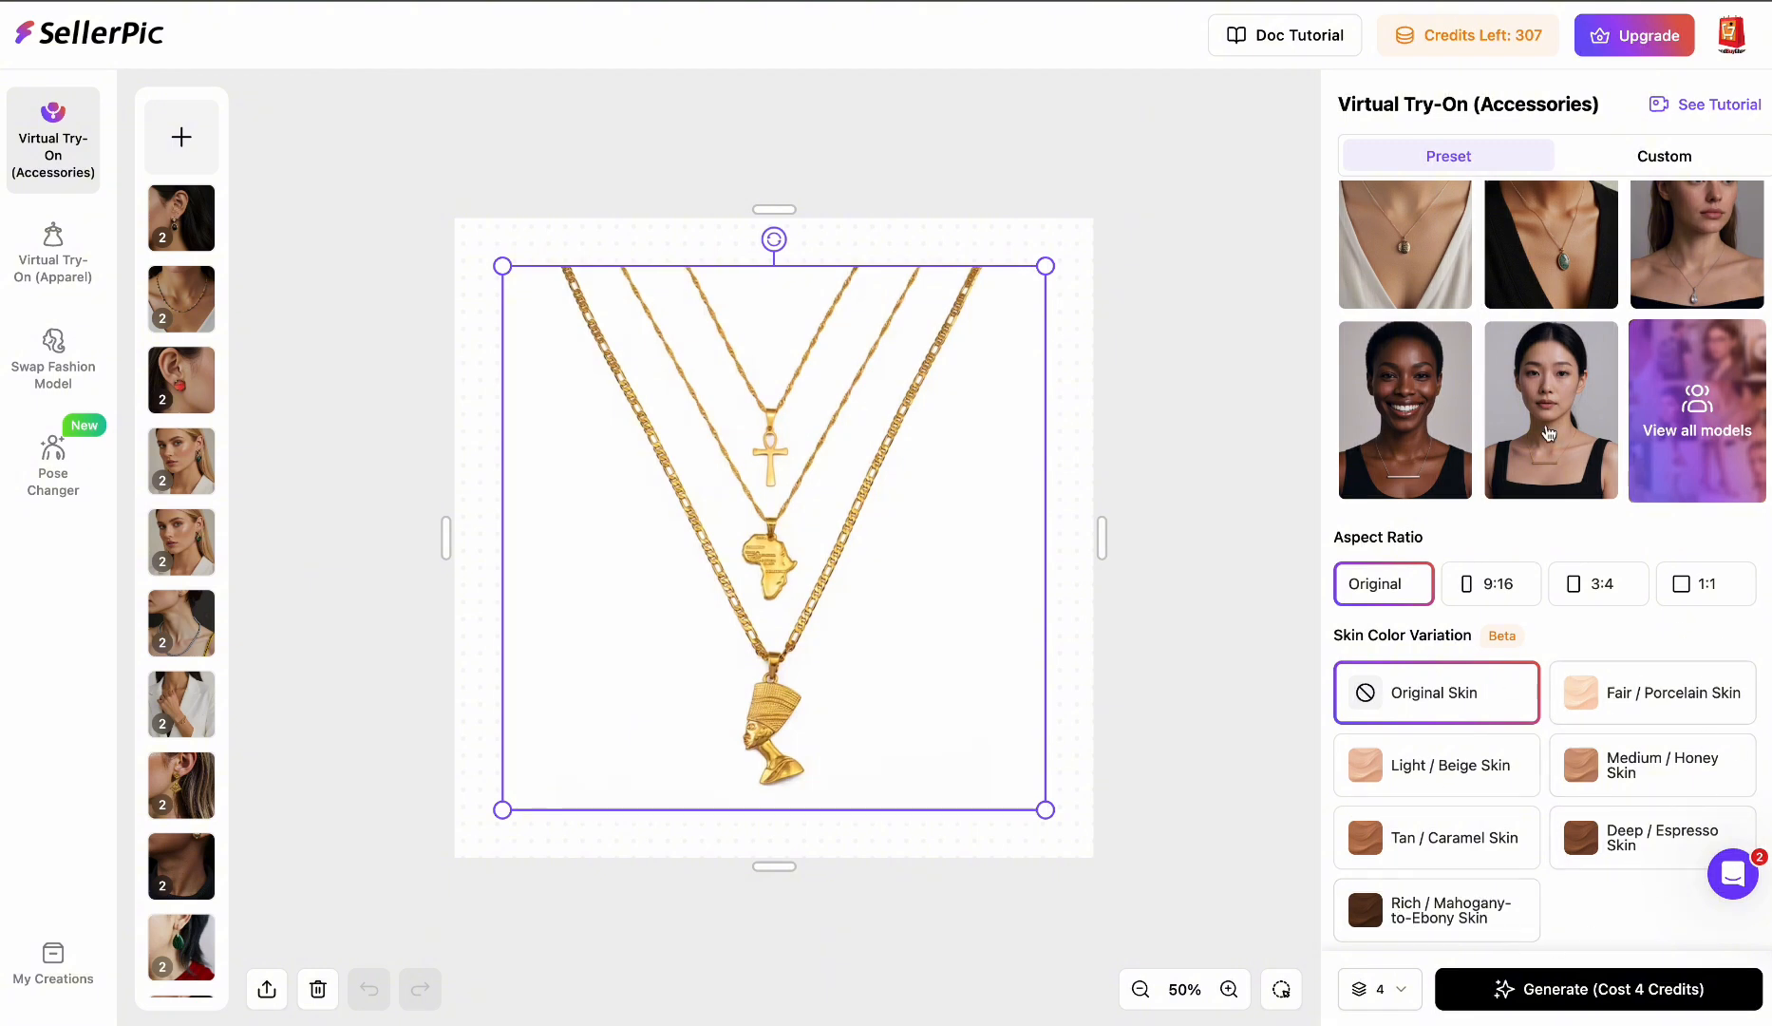
{"action": "scroll", "coordinate": [1549, 433], "scroll_direction": "up", "scroll_amount": 3}
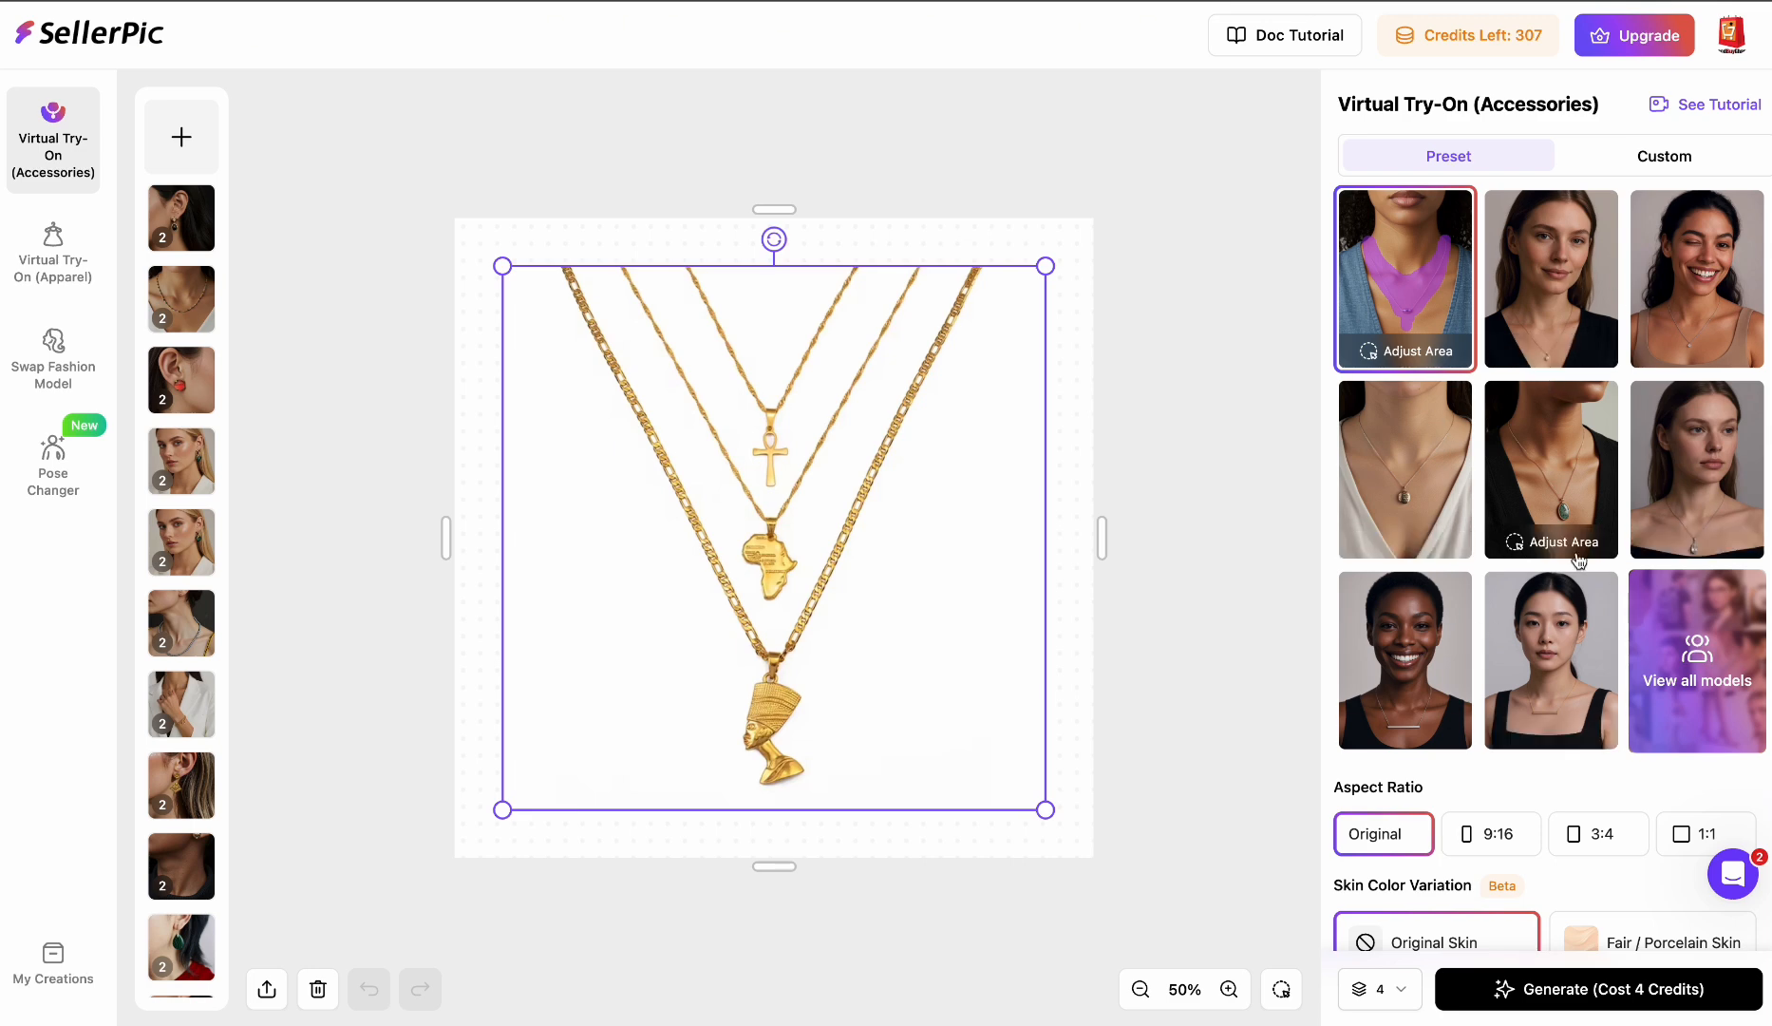
{"action": "scroll", "coordinate": [1564, 622], "scroll_direction": "down", "scroll_amount": 3}
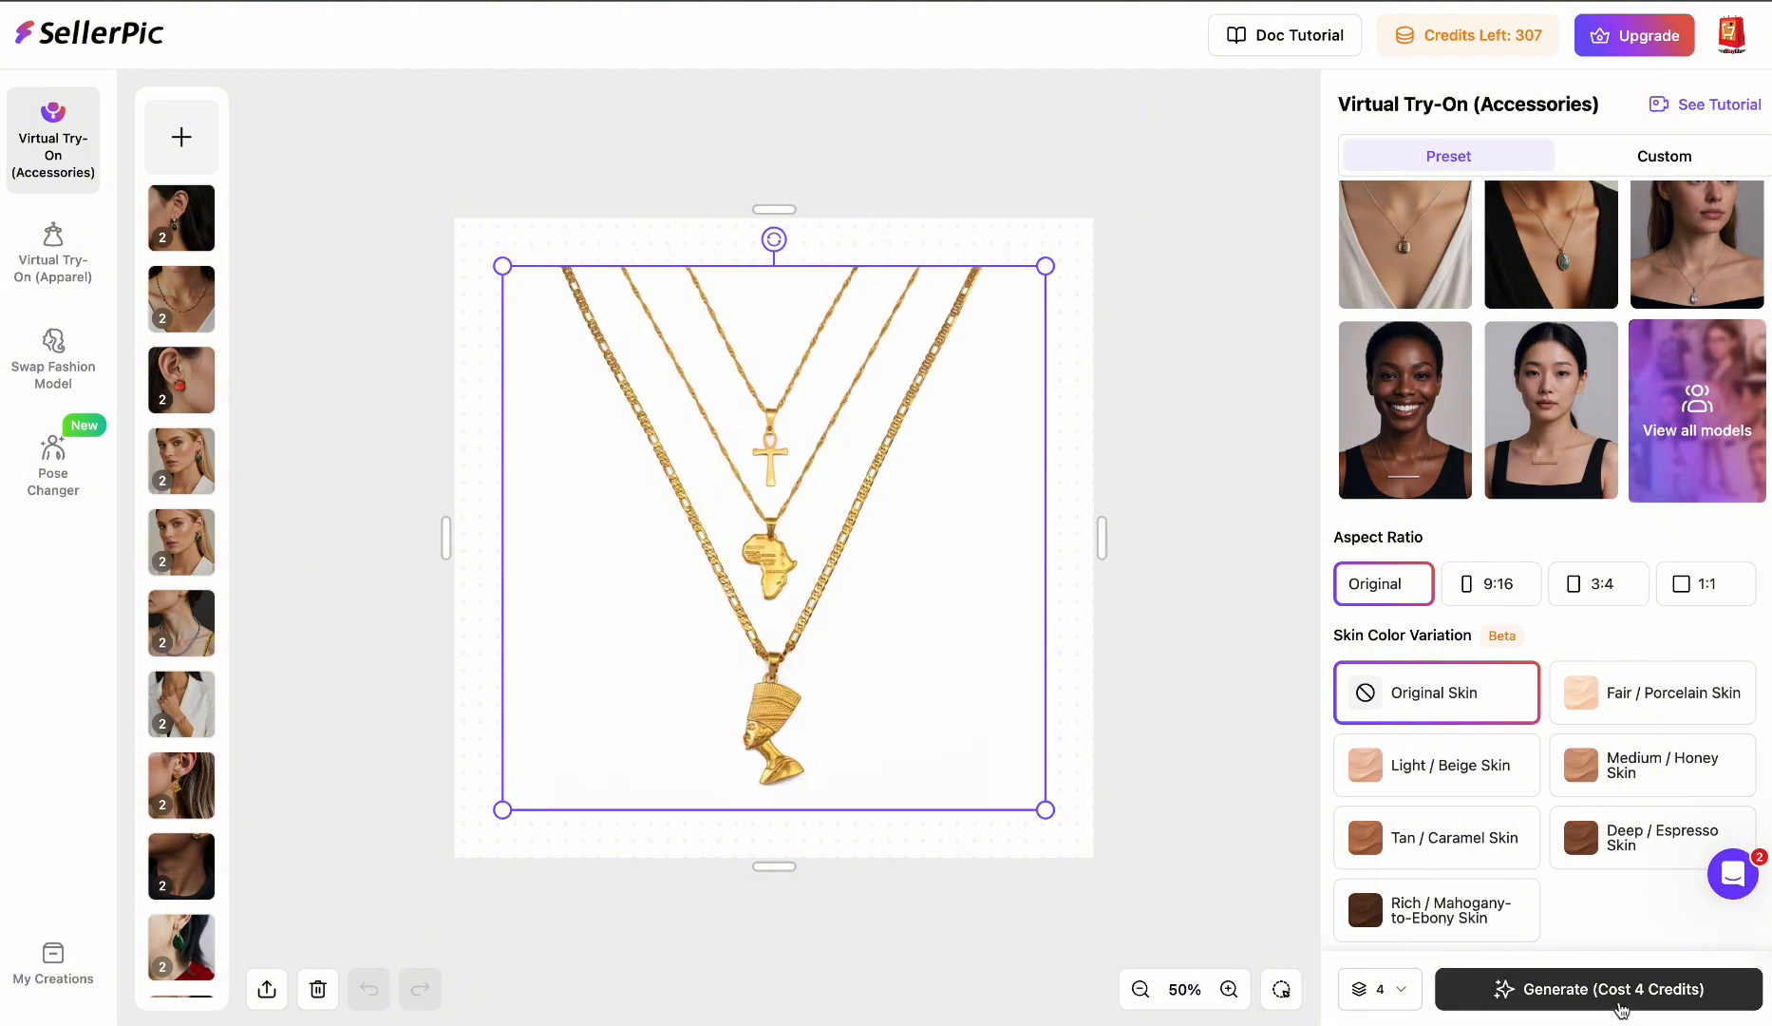
{"action": "left_click", "coordinate": [1399, 1004]}
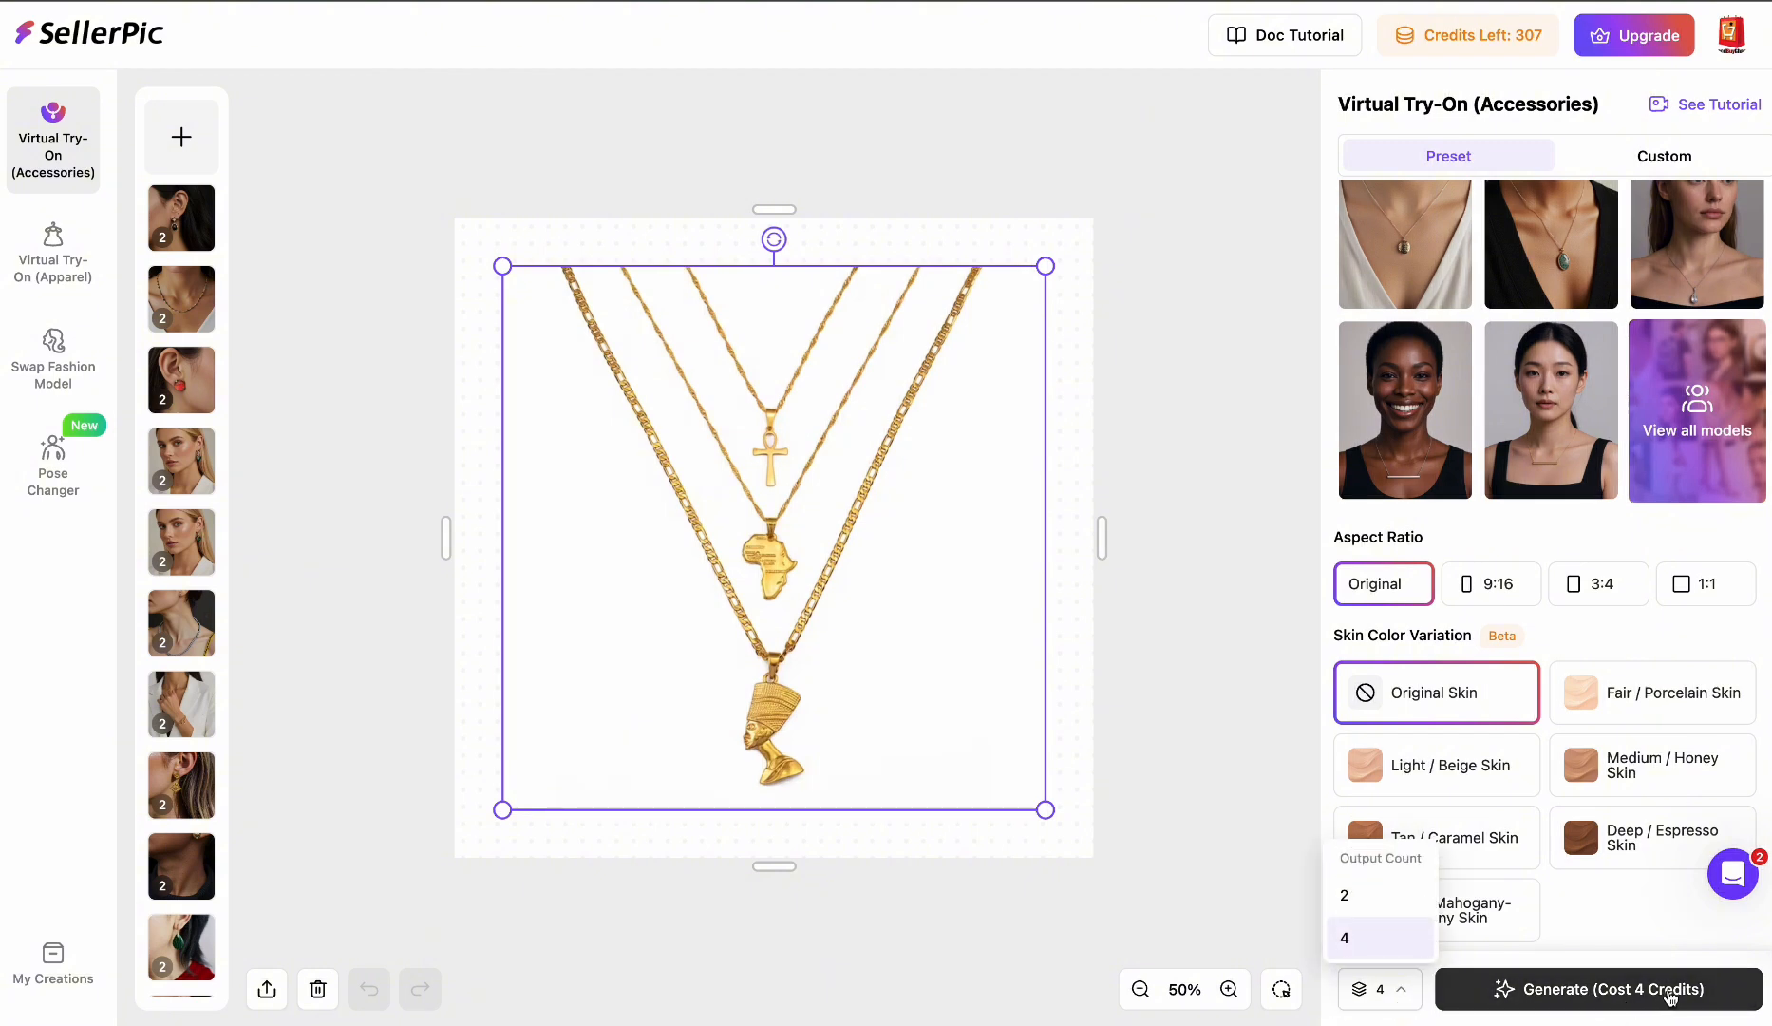
{"action": "left_click", "coordinate": [1344, 898]}
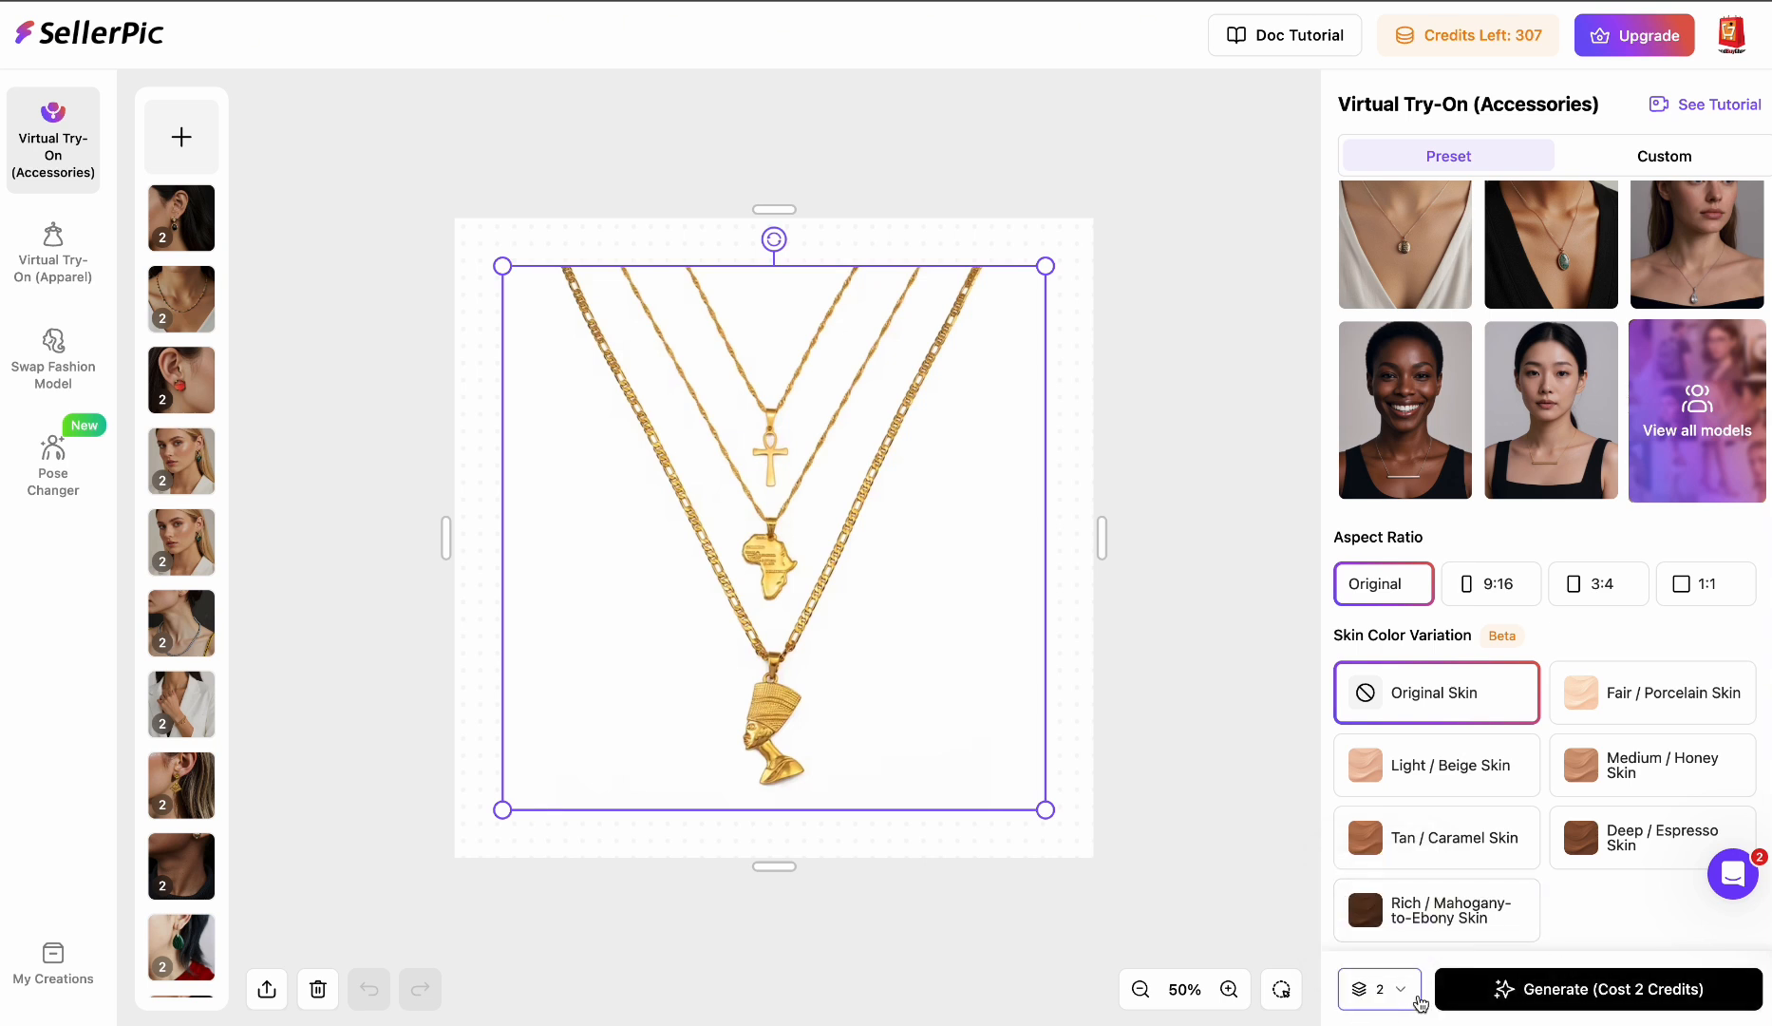
{"action": "left_click", "coordinate": [1374, 993]}
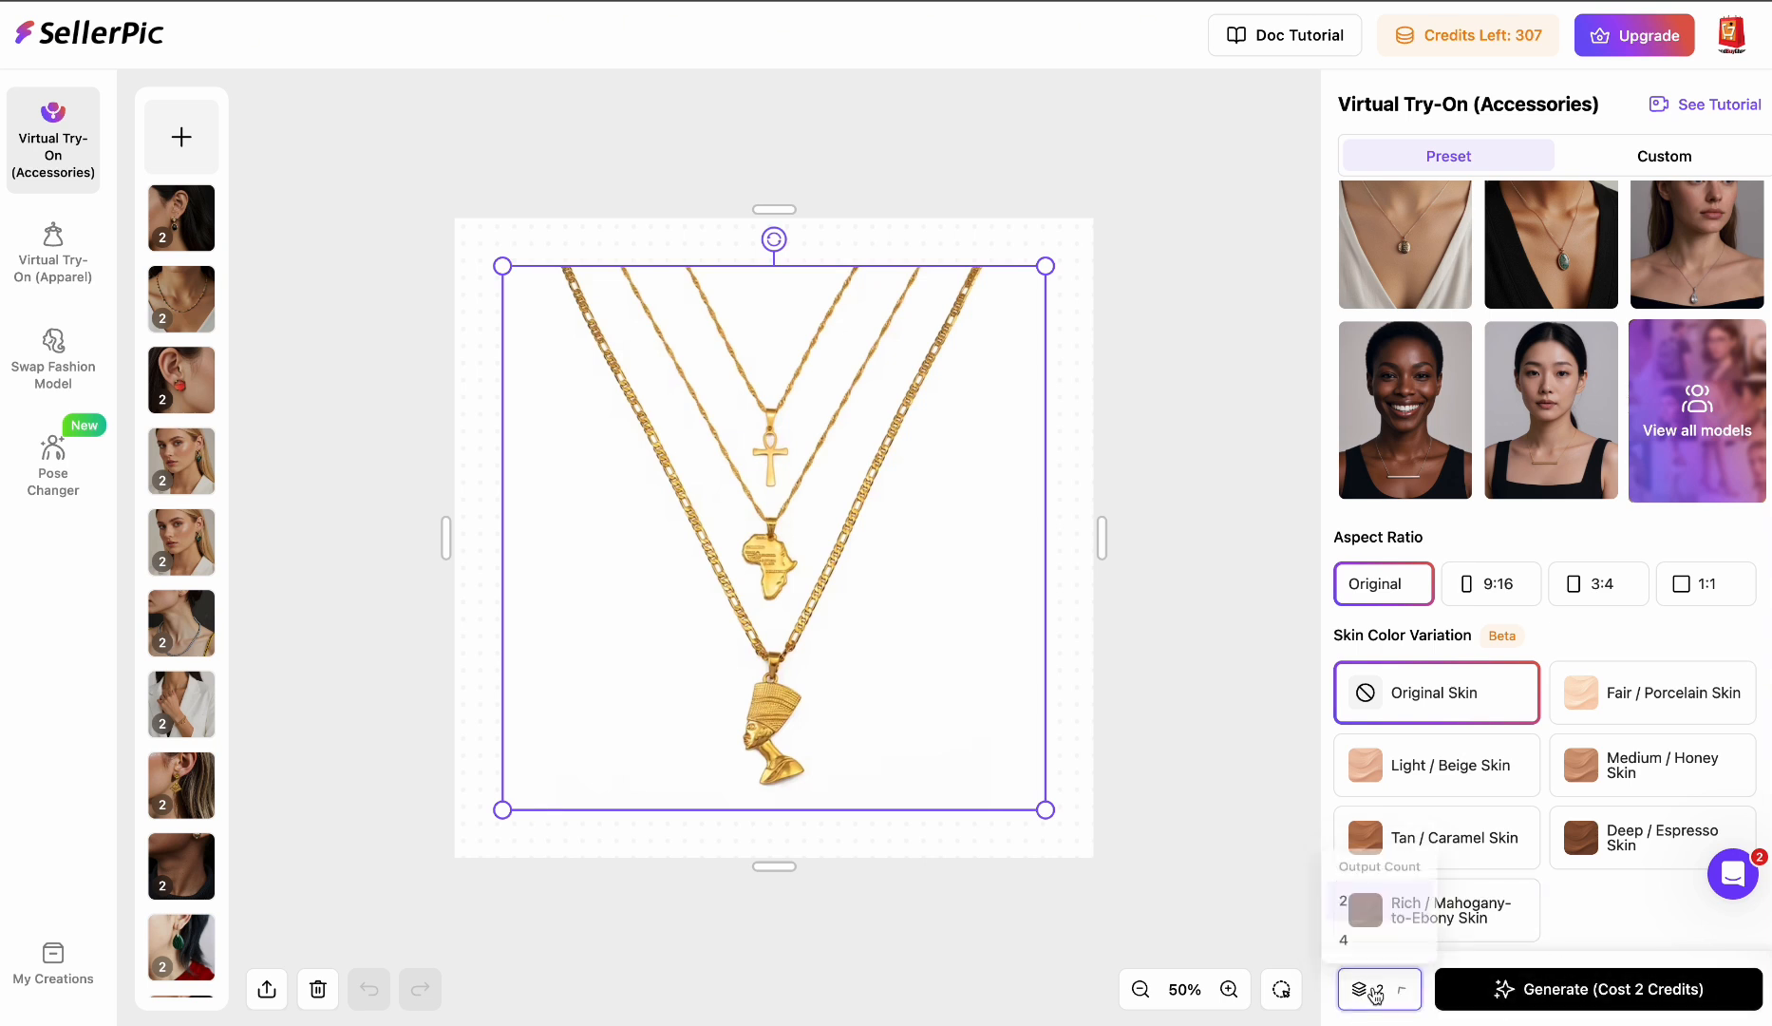
{"action": "left_click", "coordinate": [1375, 950]}
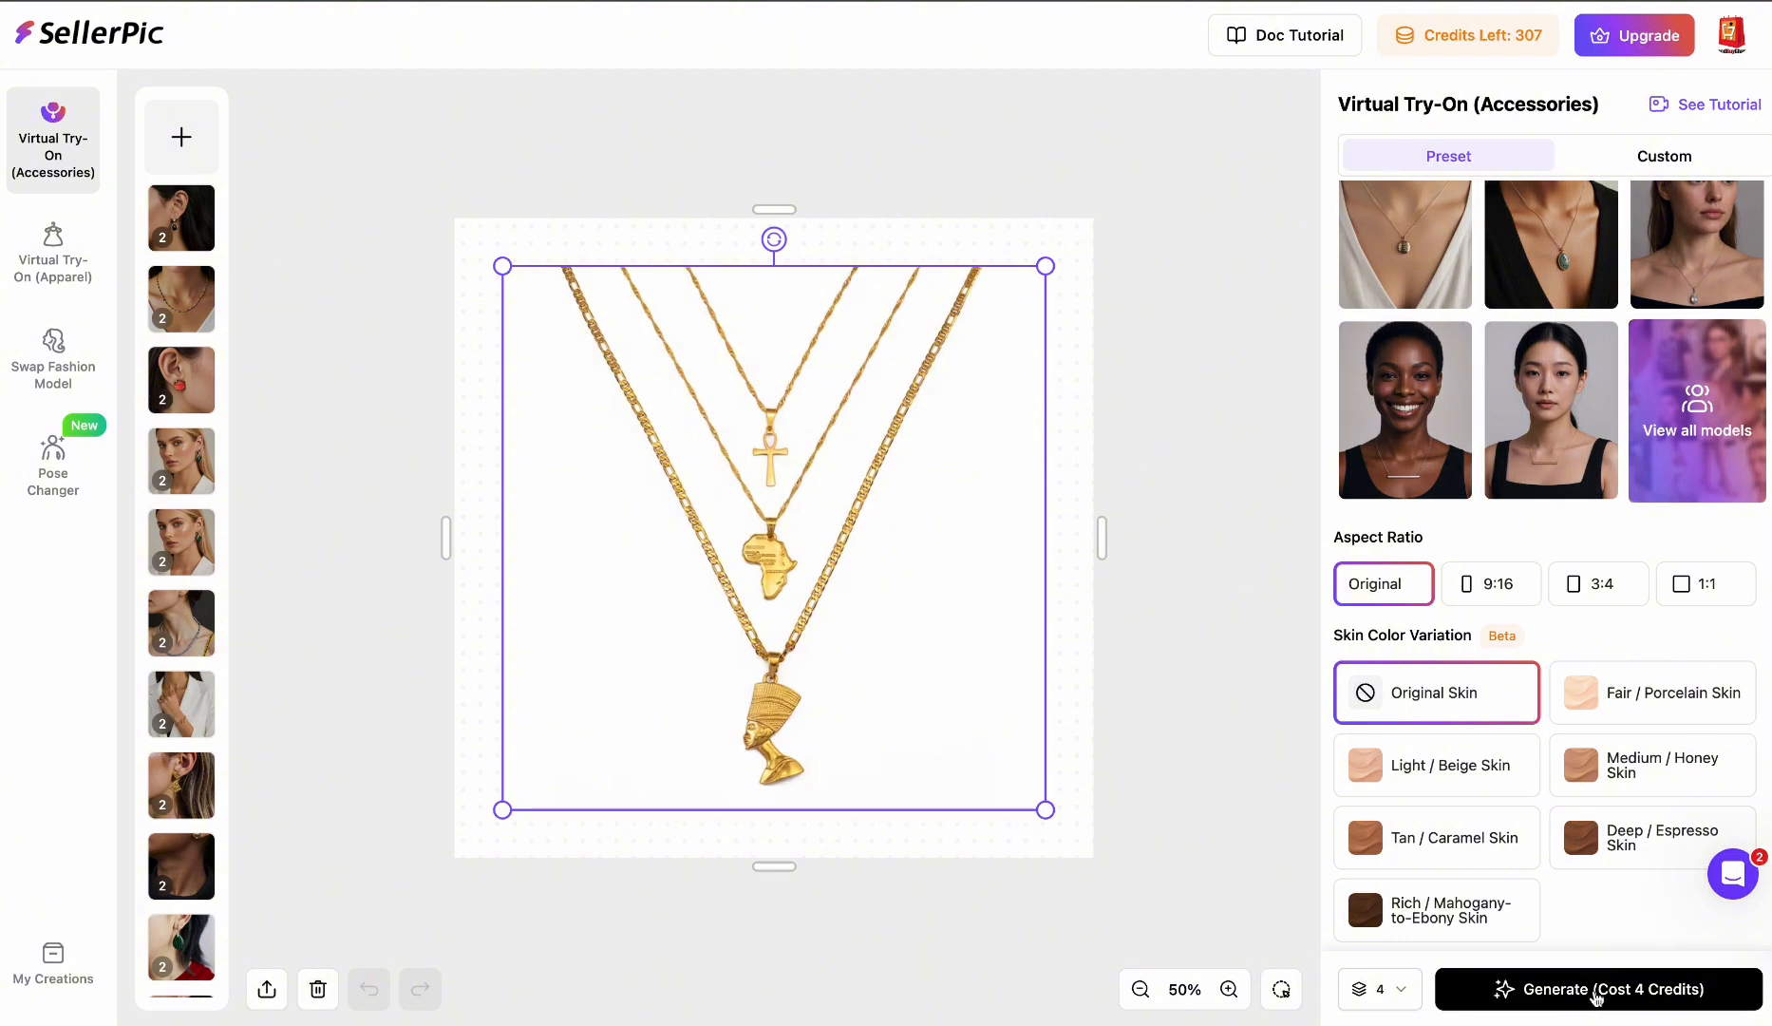
{"action": "left_click", "coordinate": [1642, 998]}
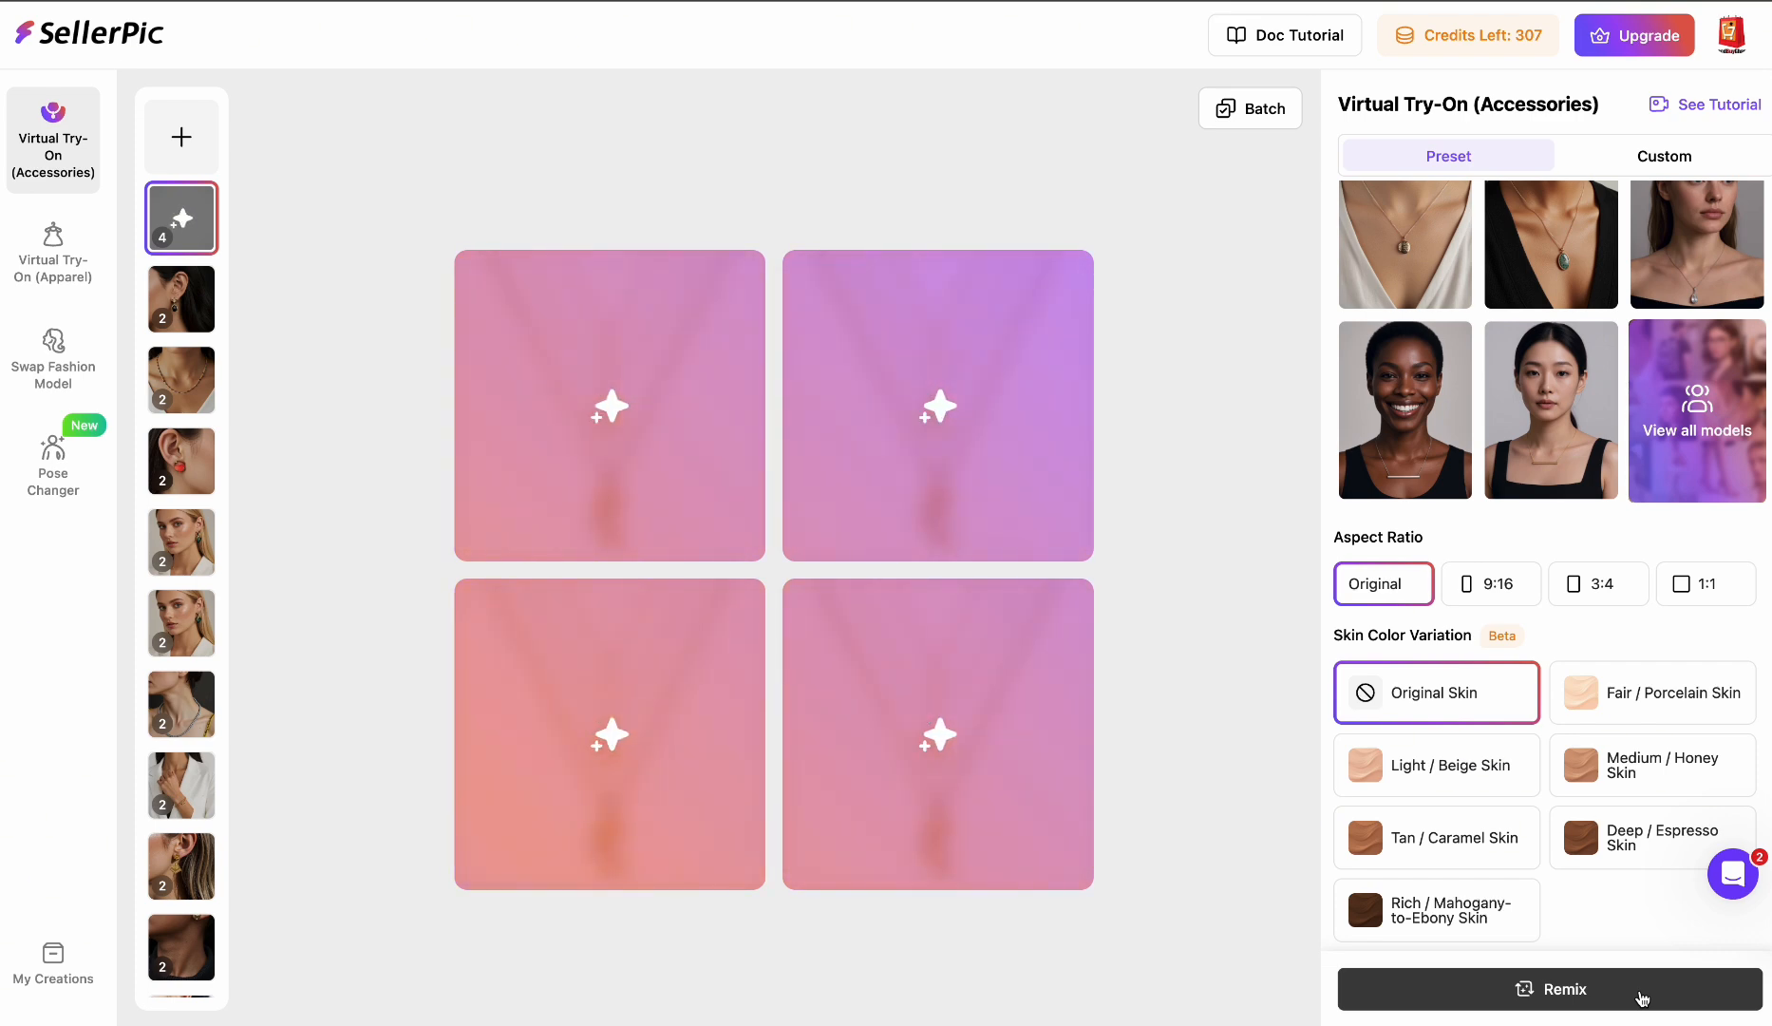
- Start a new Virtual Try-On (Accessories) by uploading img_proxy_a875a4bc-551d-43c9-a131-e6ed1cfd8e53.webp from Downloads
{"action": "left_click", "coordinate": [95, 43]}
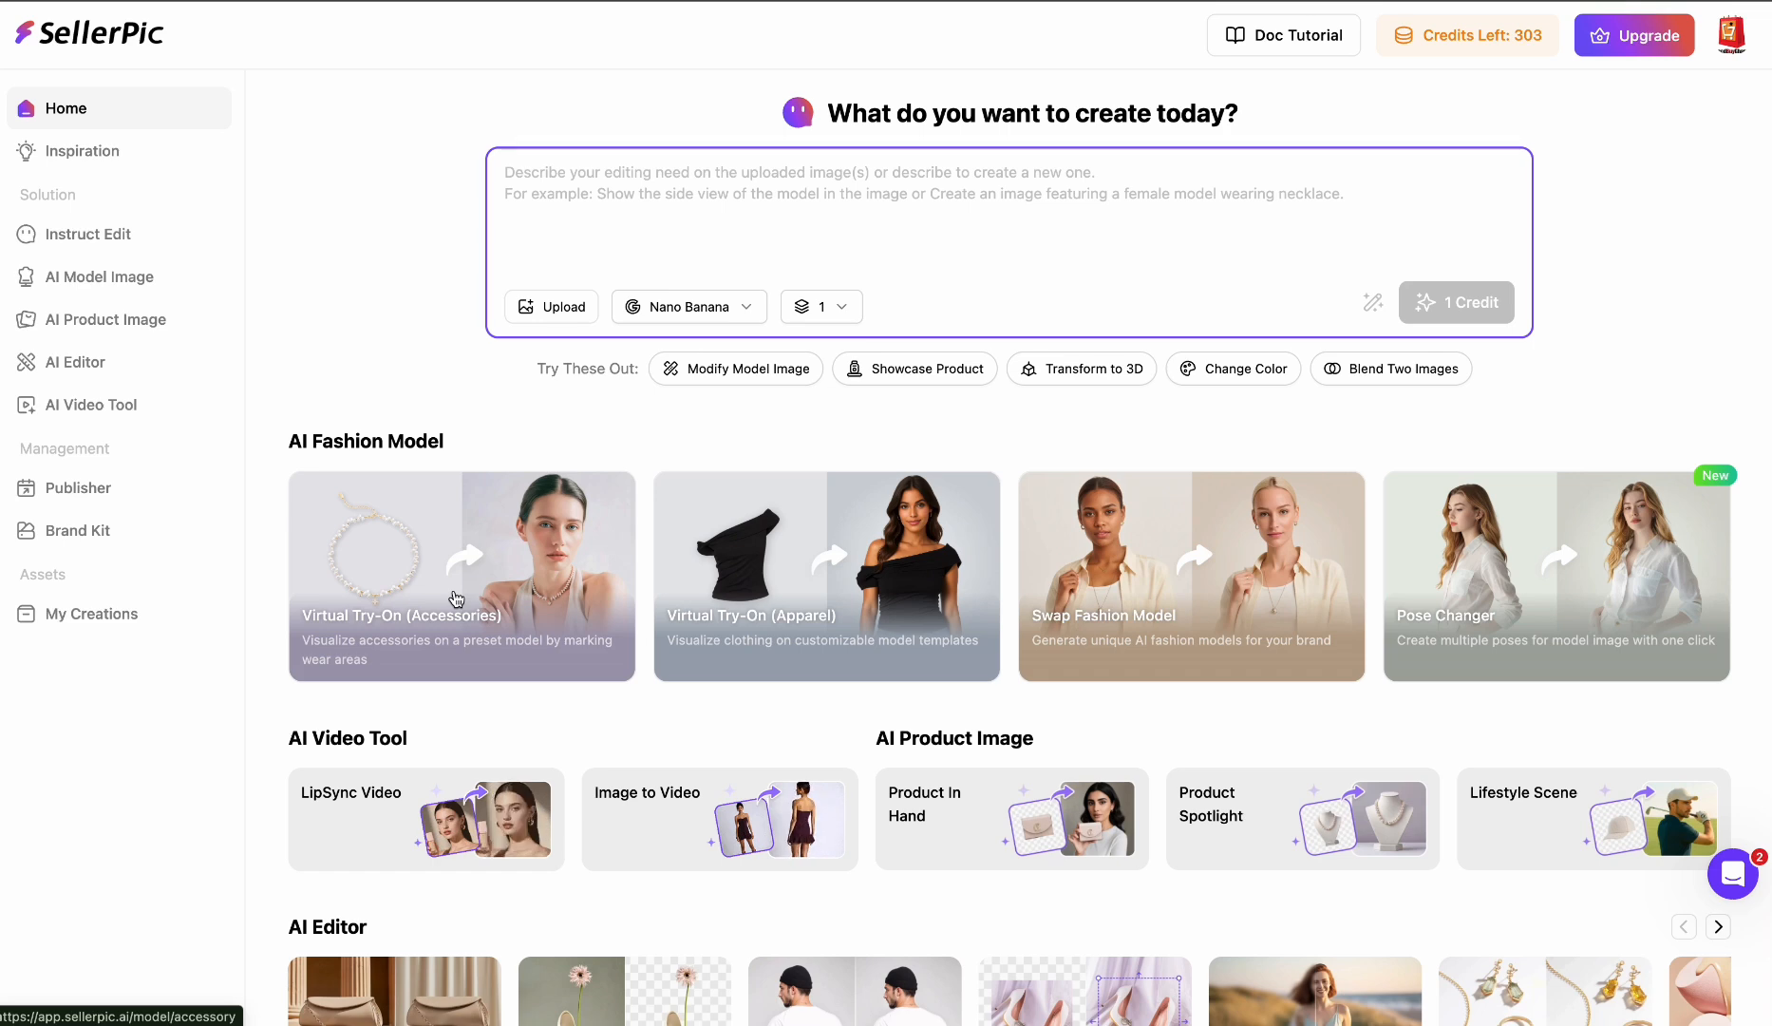
{"action": "left_click", "coordinate": [455, 597]}
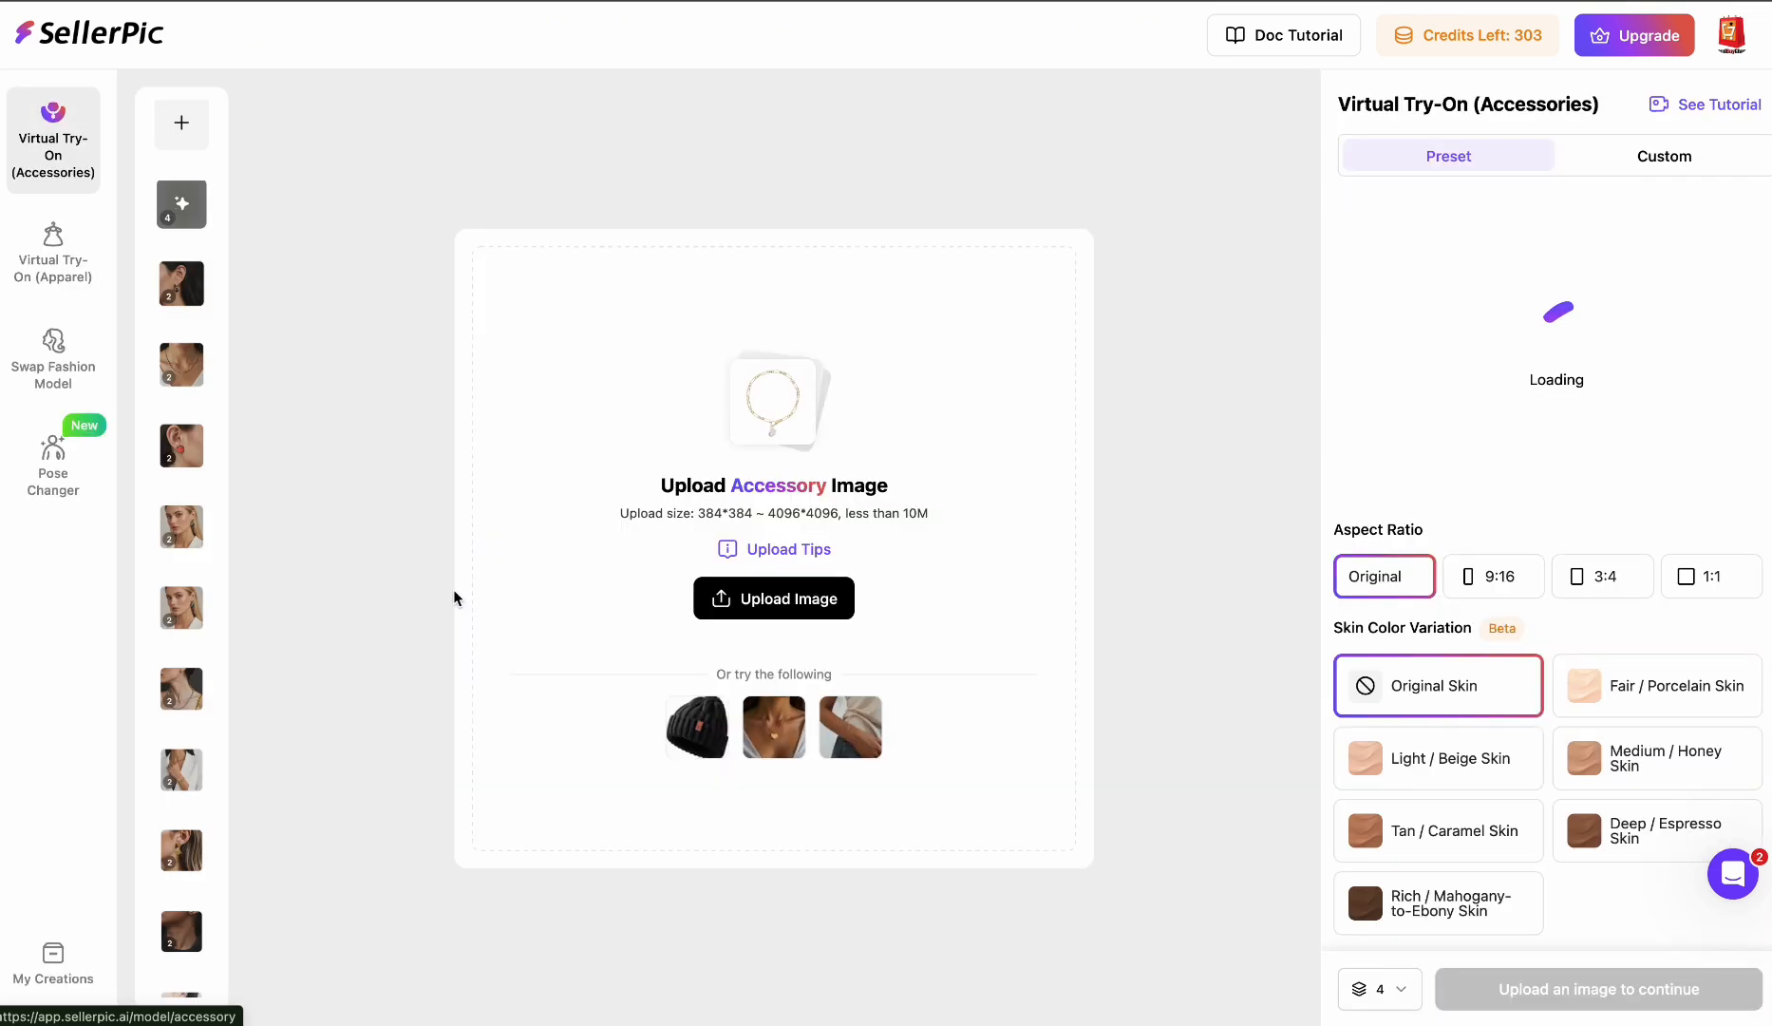
{"action": "mouse_move", "coordinate": [803, 619]}
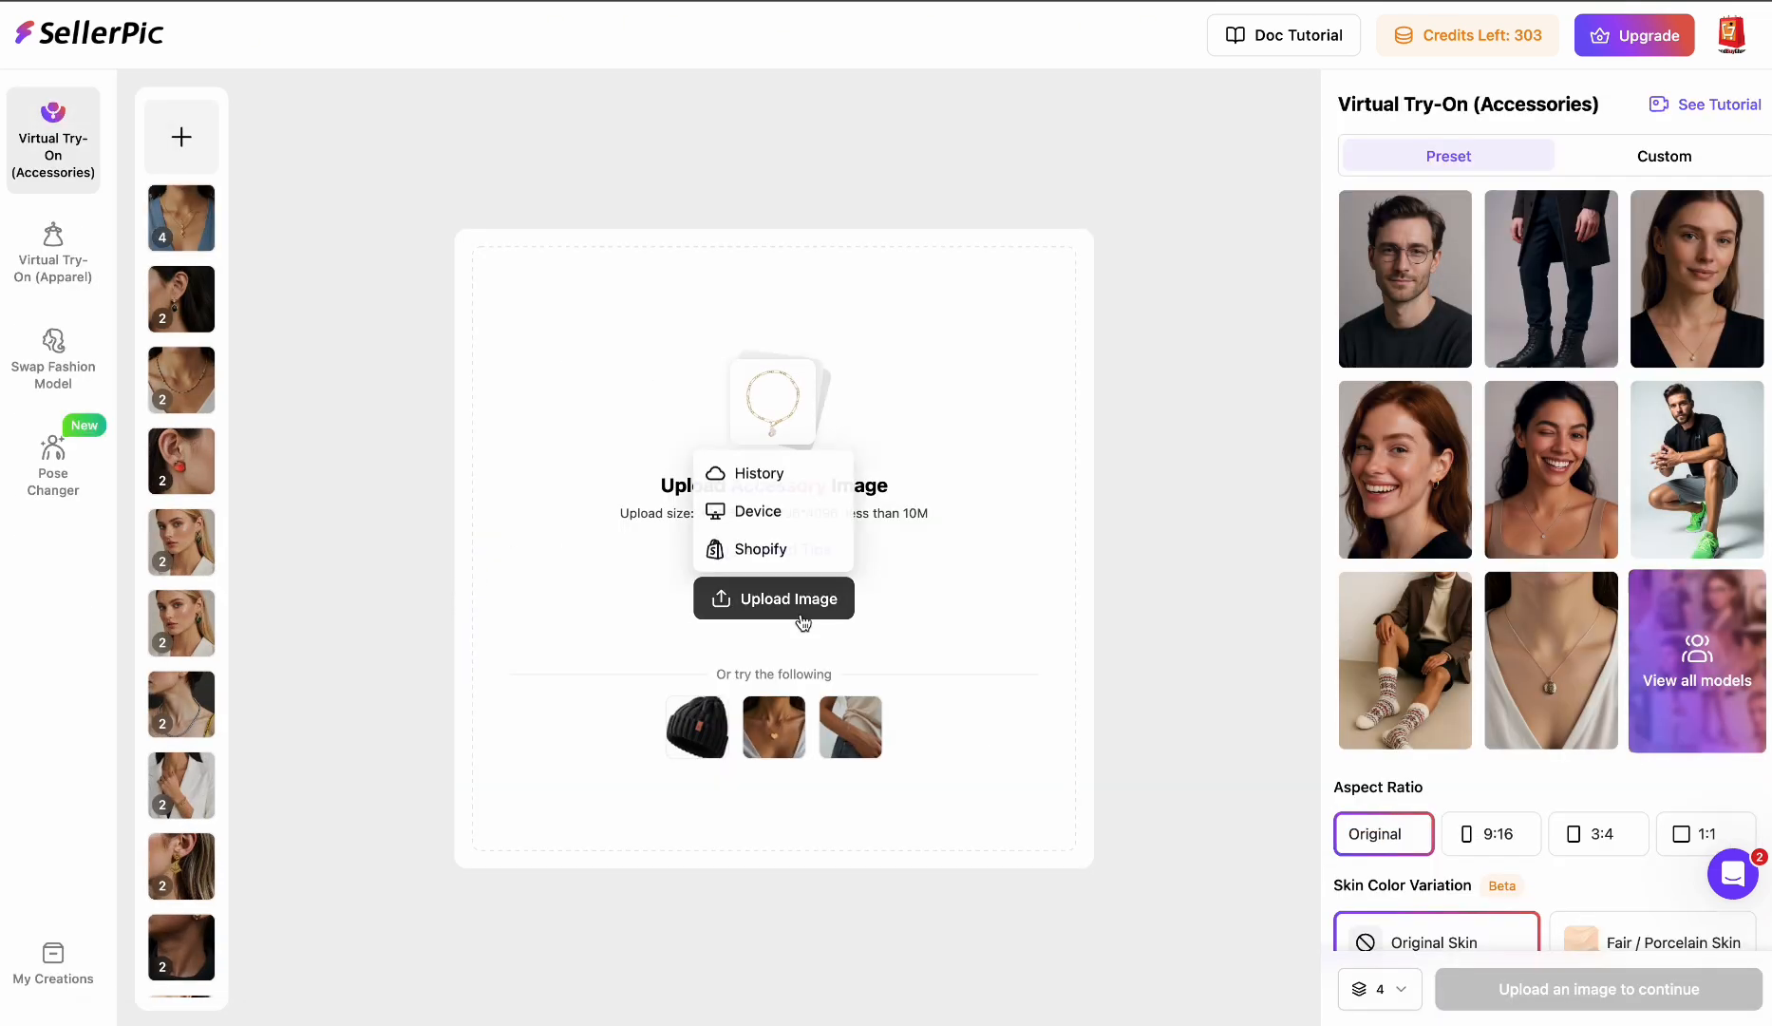
{"action": "left_click", "coordinate": [791, 518]}
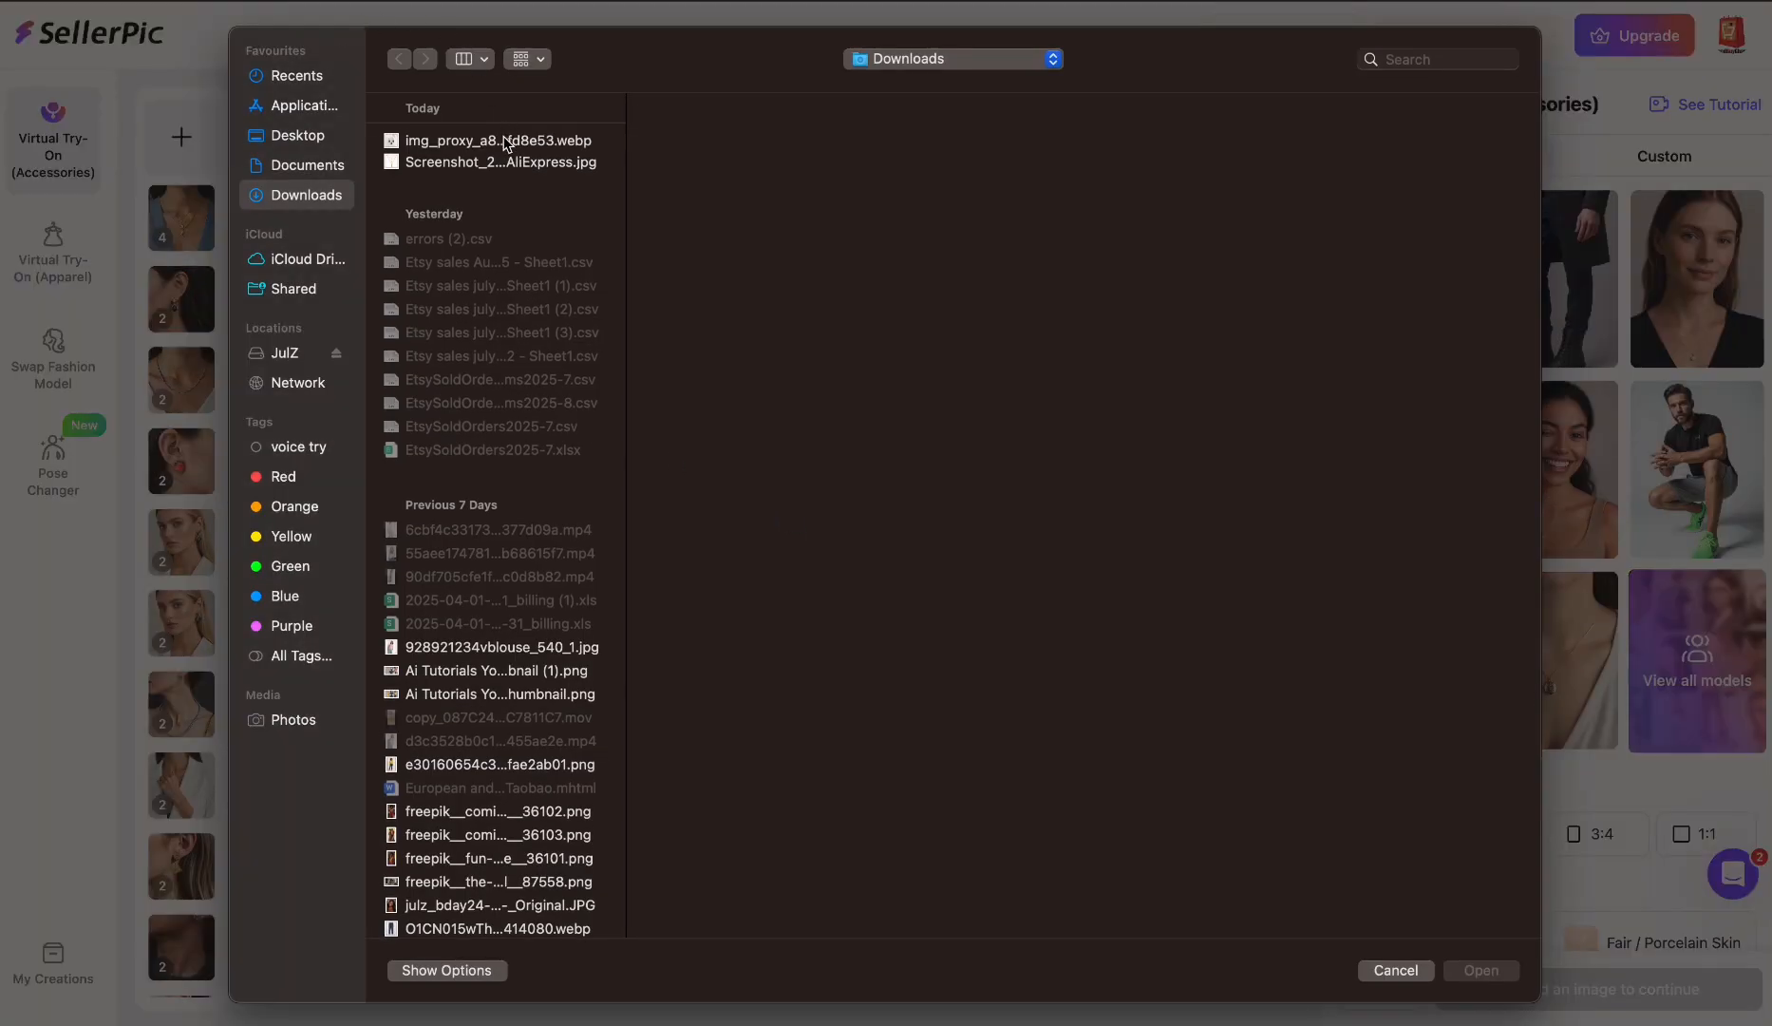
{"action": "left_click", "coordinate": [508, 142]}
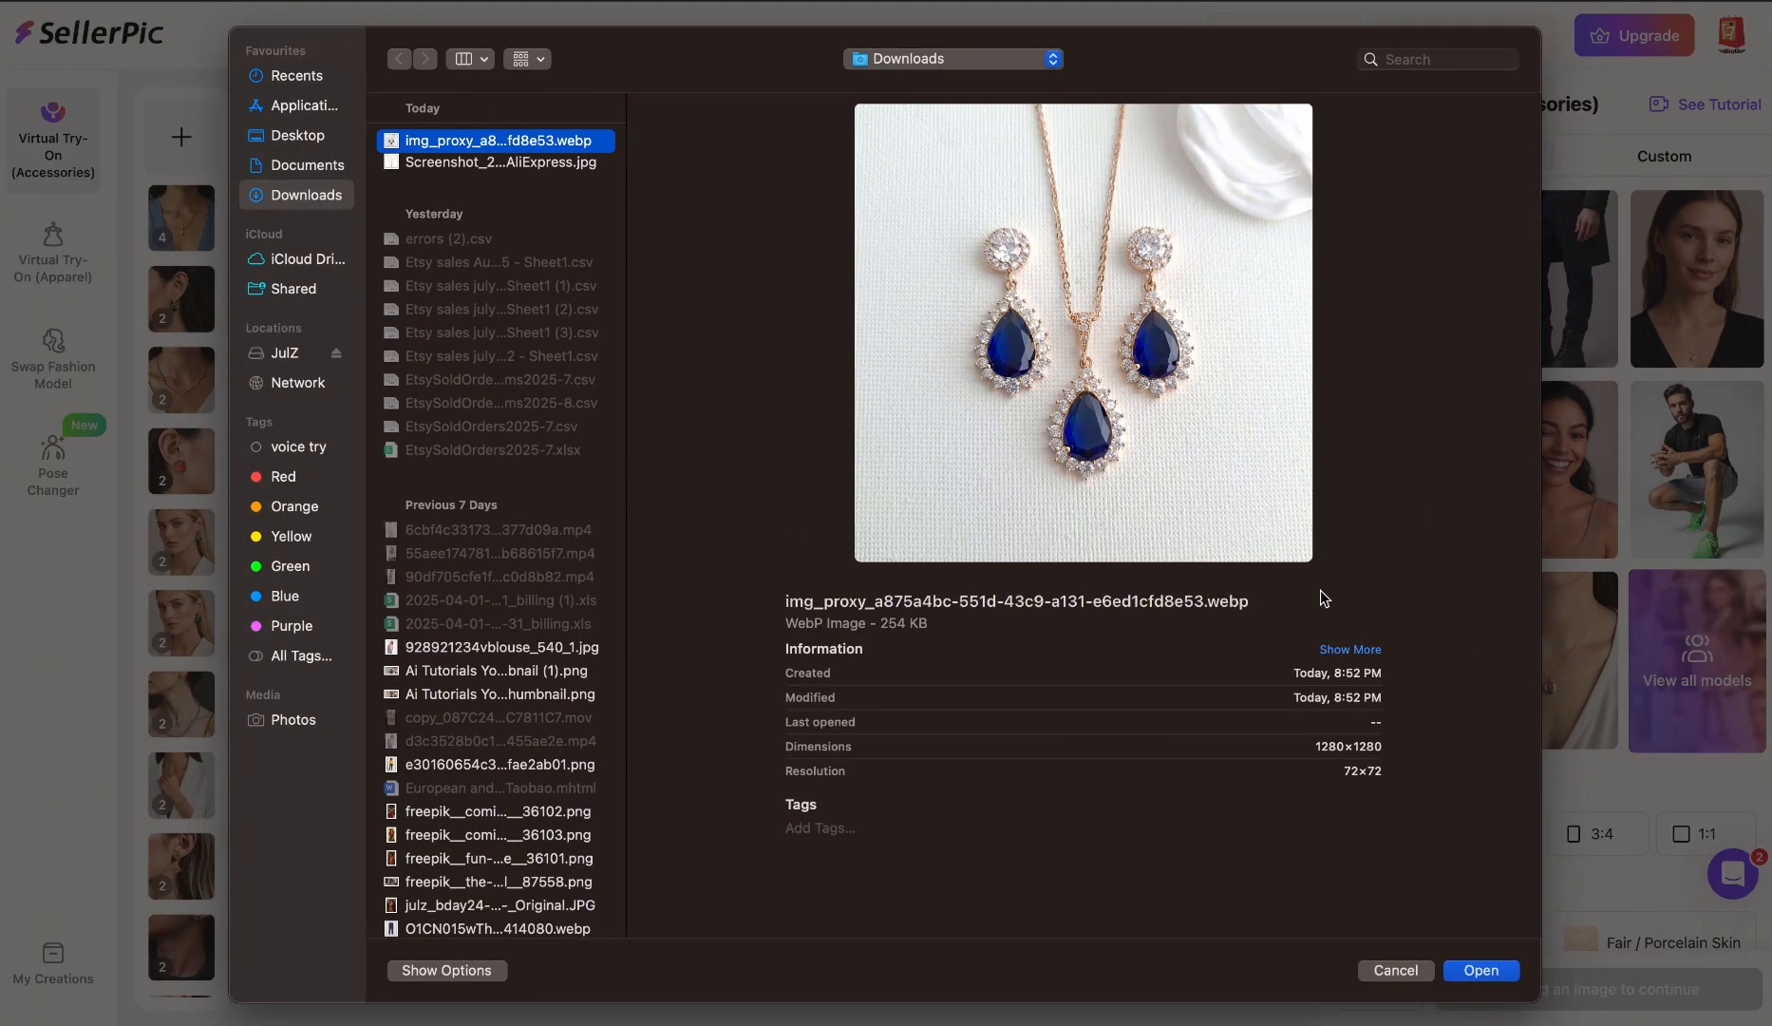
{"action": "left_click", "coordinate": [1506, 968]}
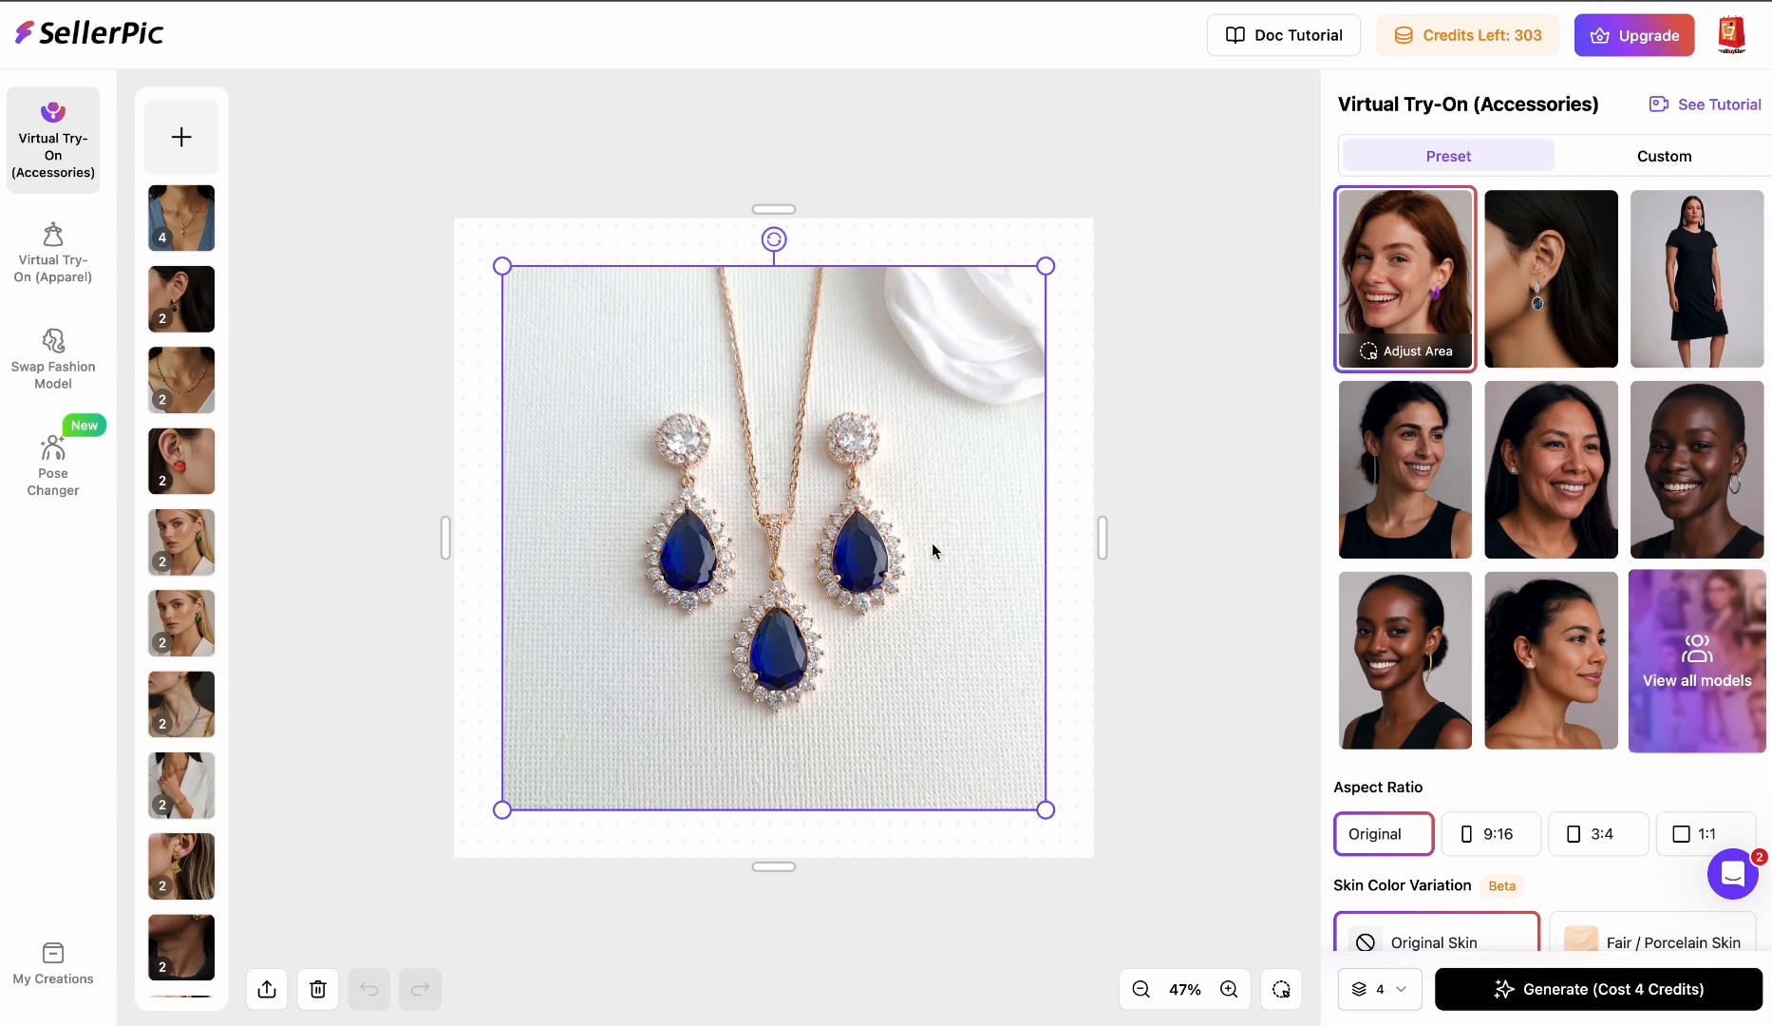
- Open the full preset model library and browse through the earring models
{"action": "scroll", "coordinate": [1720, 539], "scroll_direction": "down", "scroll_amount": 1}
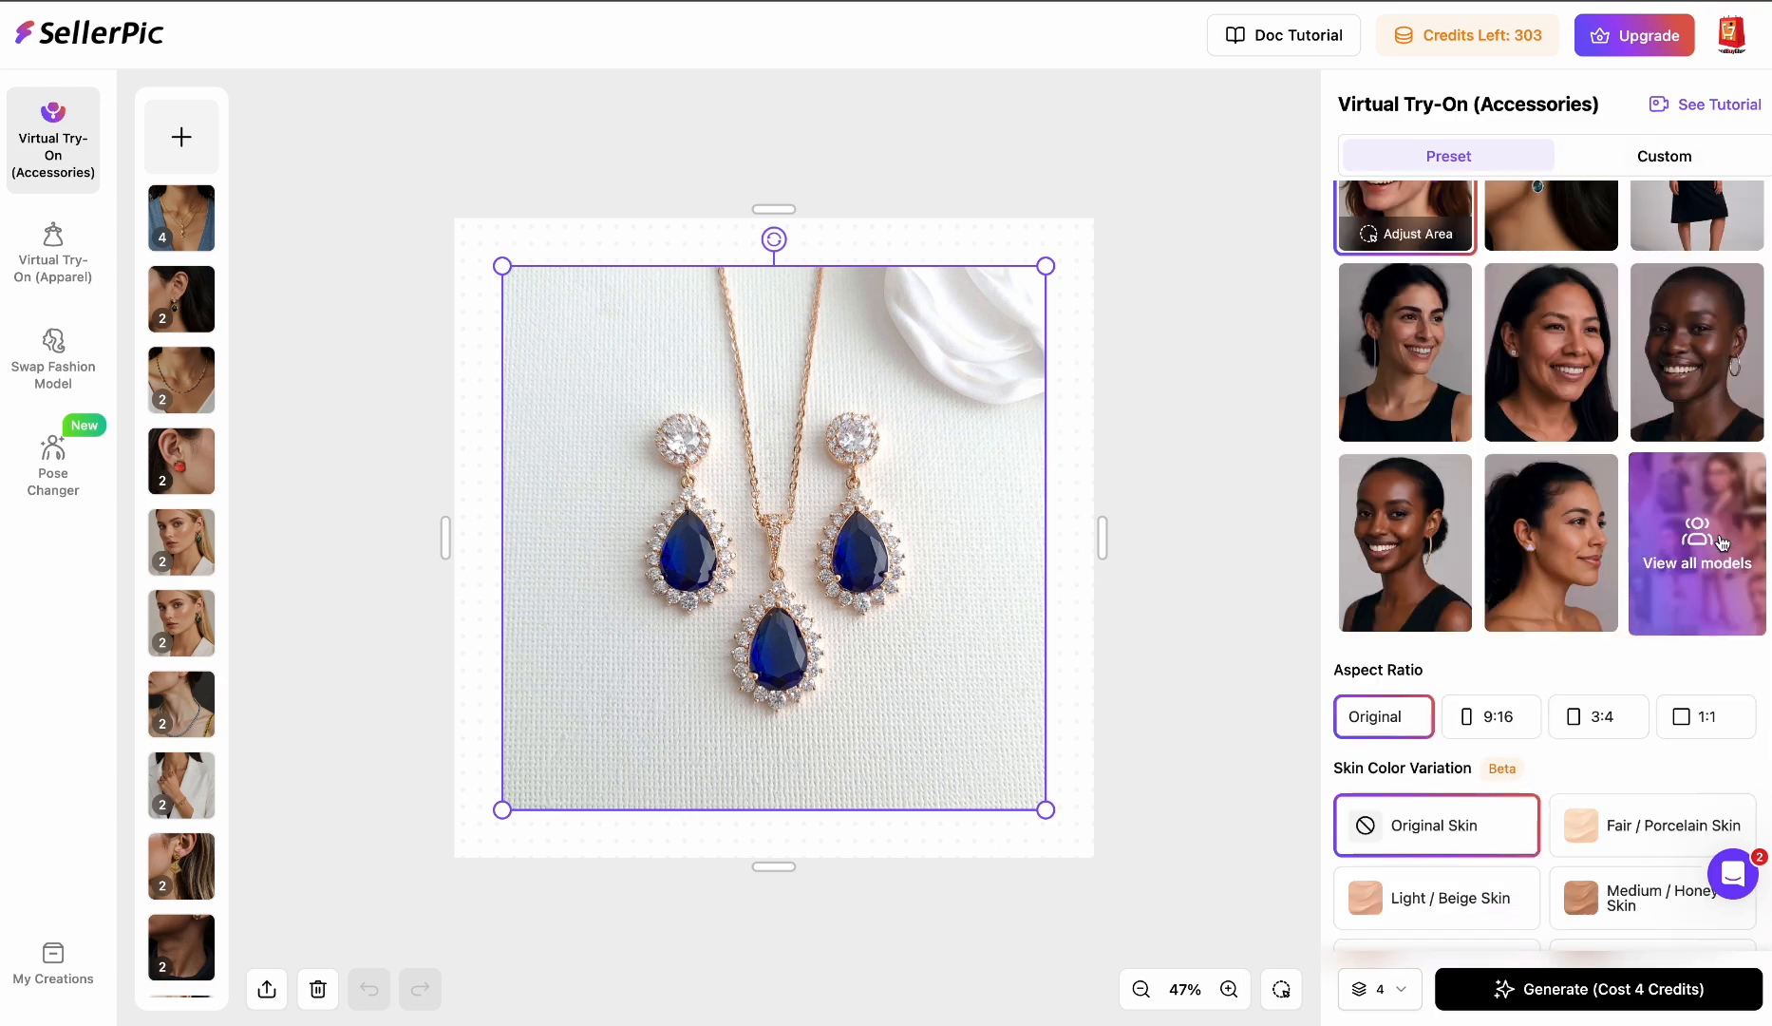
{"action": "left_click", "coordinate": [1722, 543]}
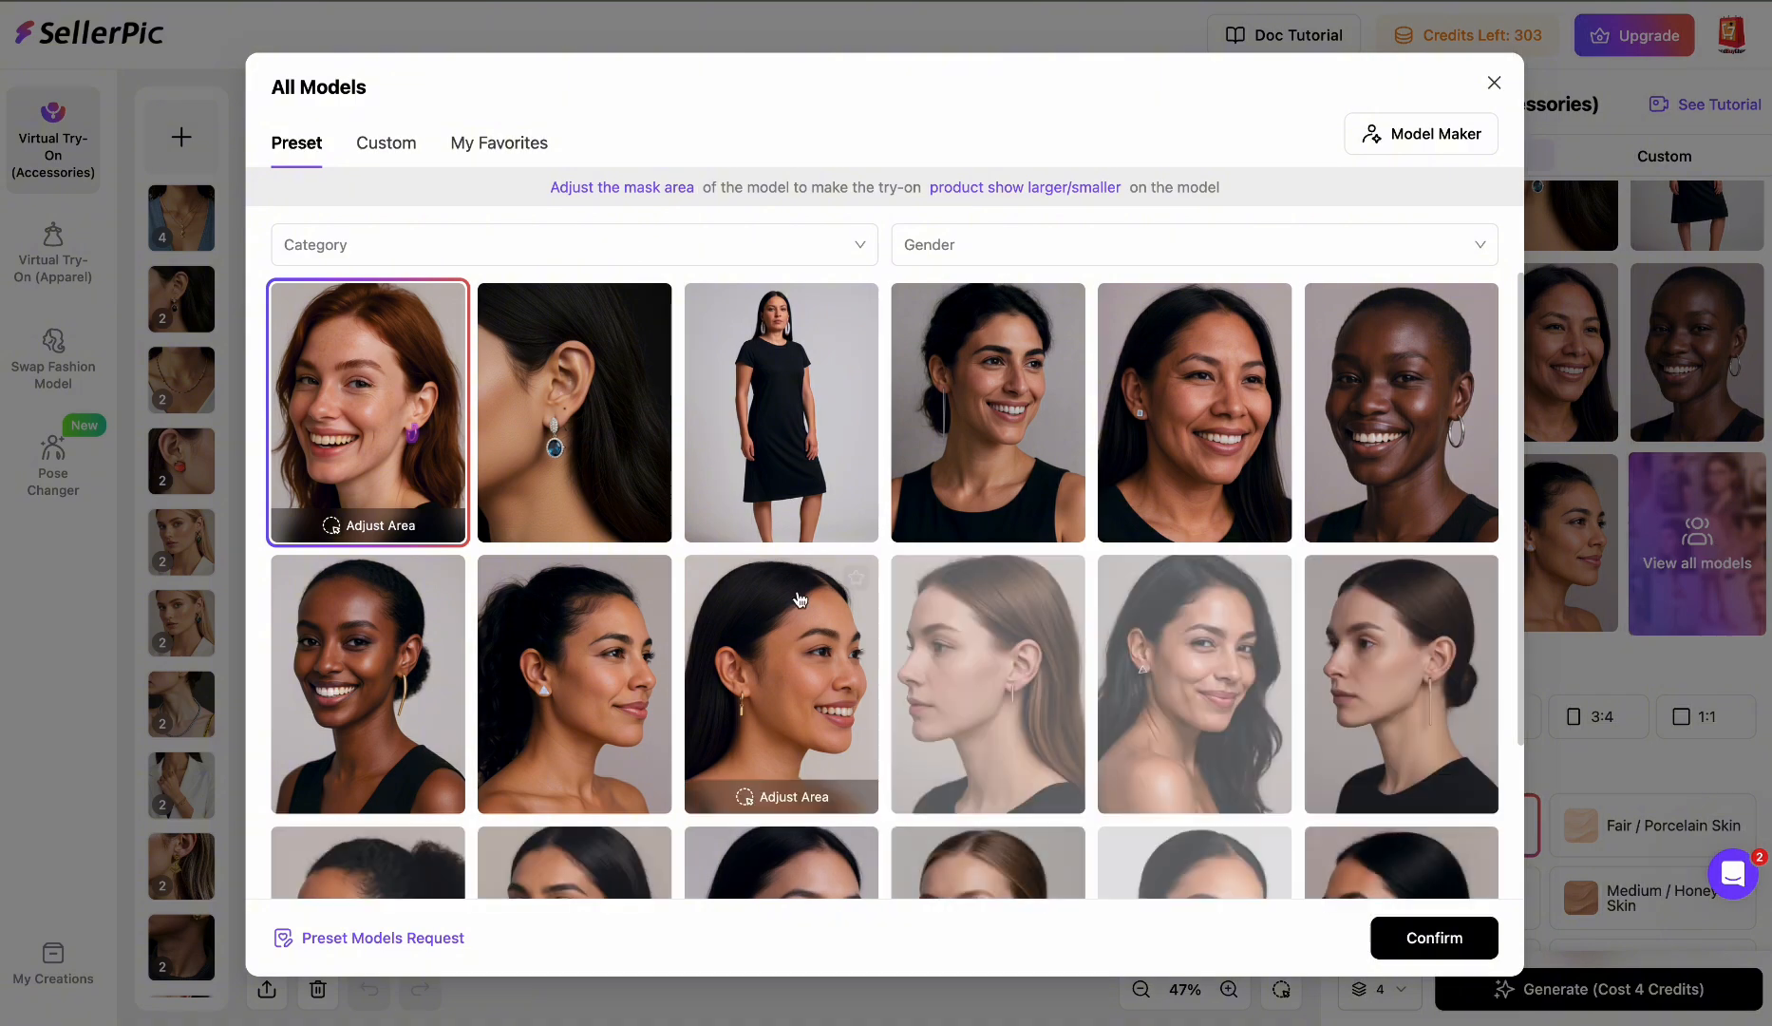
{"action": "scroll", "coordinate": [1091, 681], "scroll_direction": "down", "scroll_amount": 2}
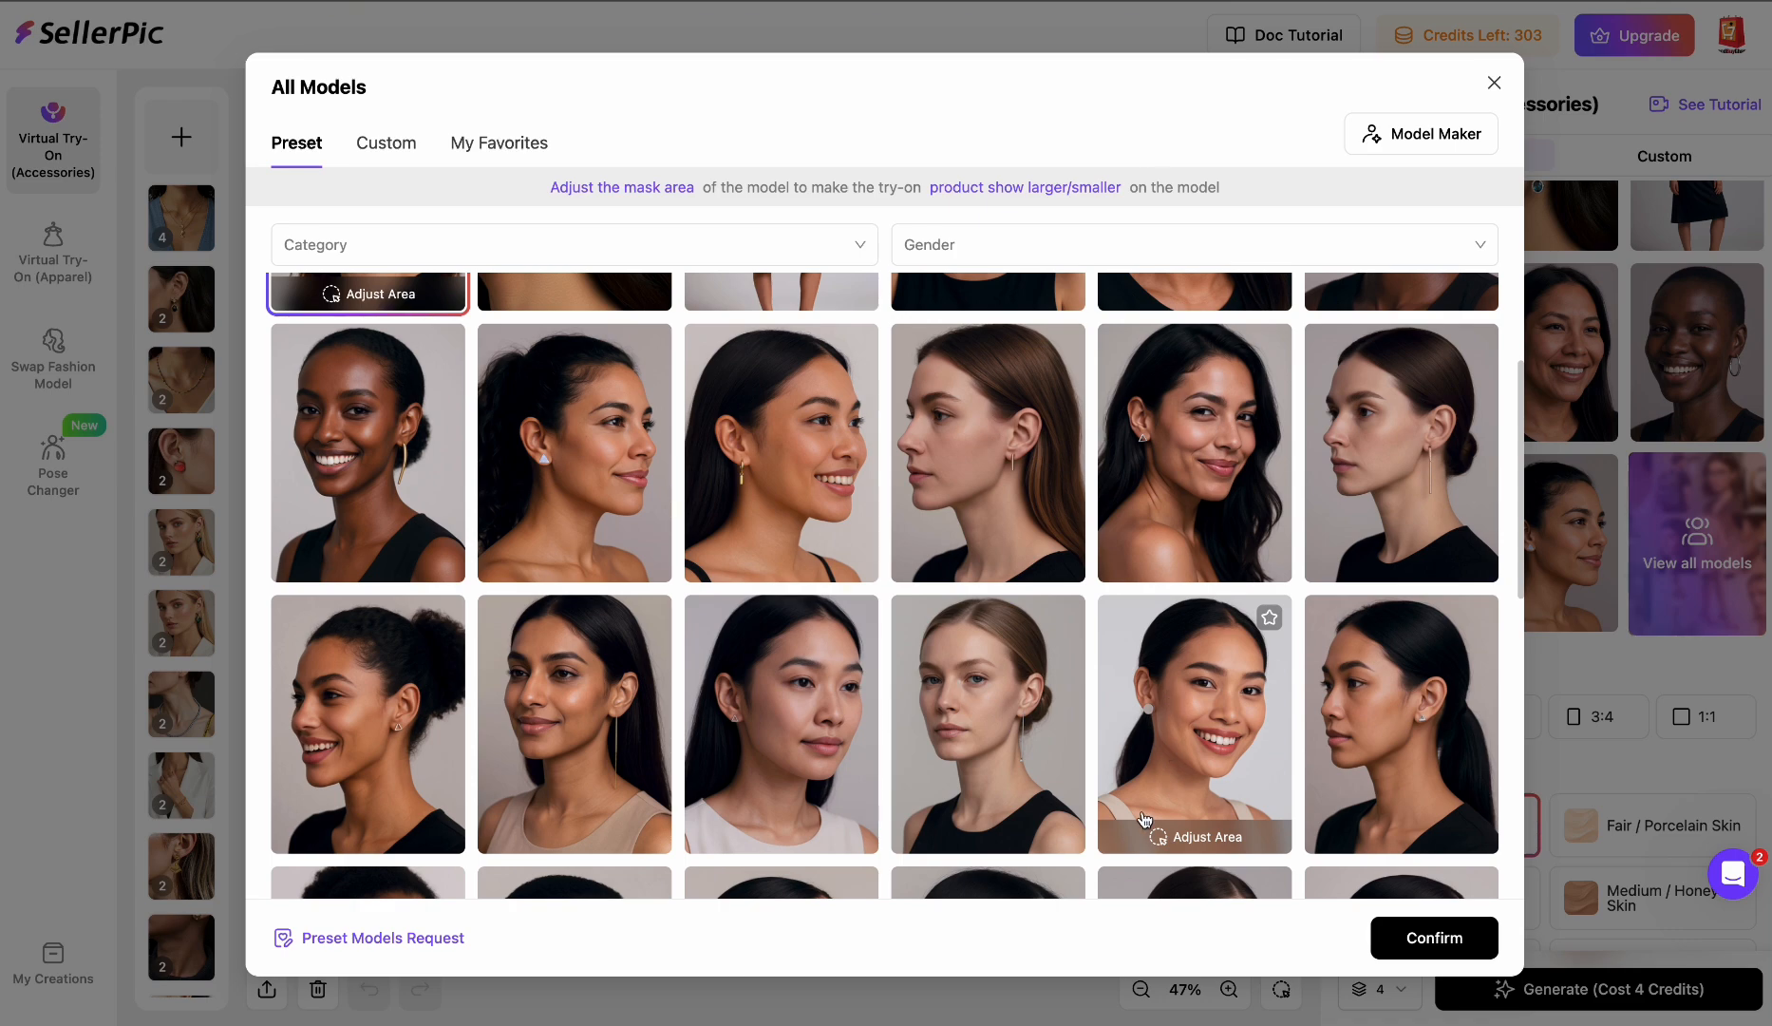
{"action": "scroll", "coordinate": [1144, 818], "scroll_direction": "down", "scroll_amount": 10}
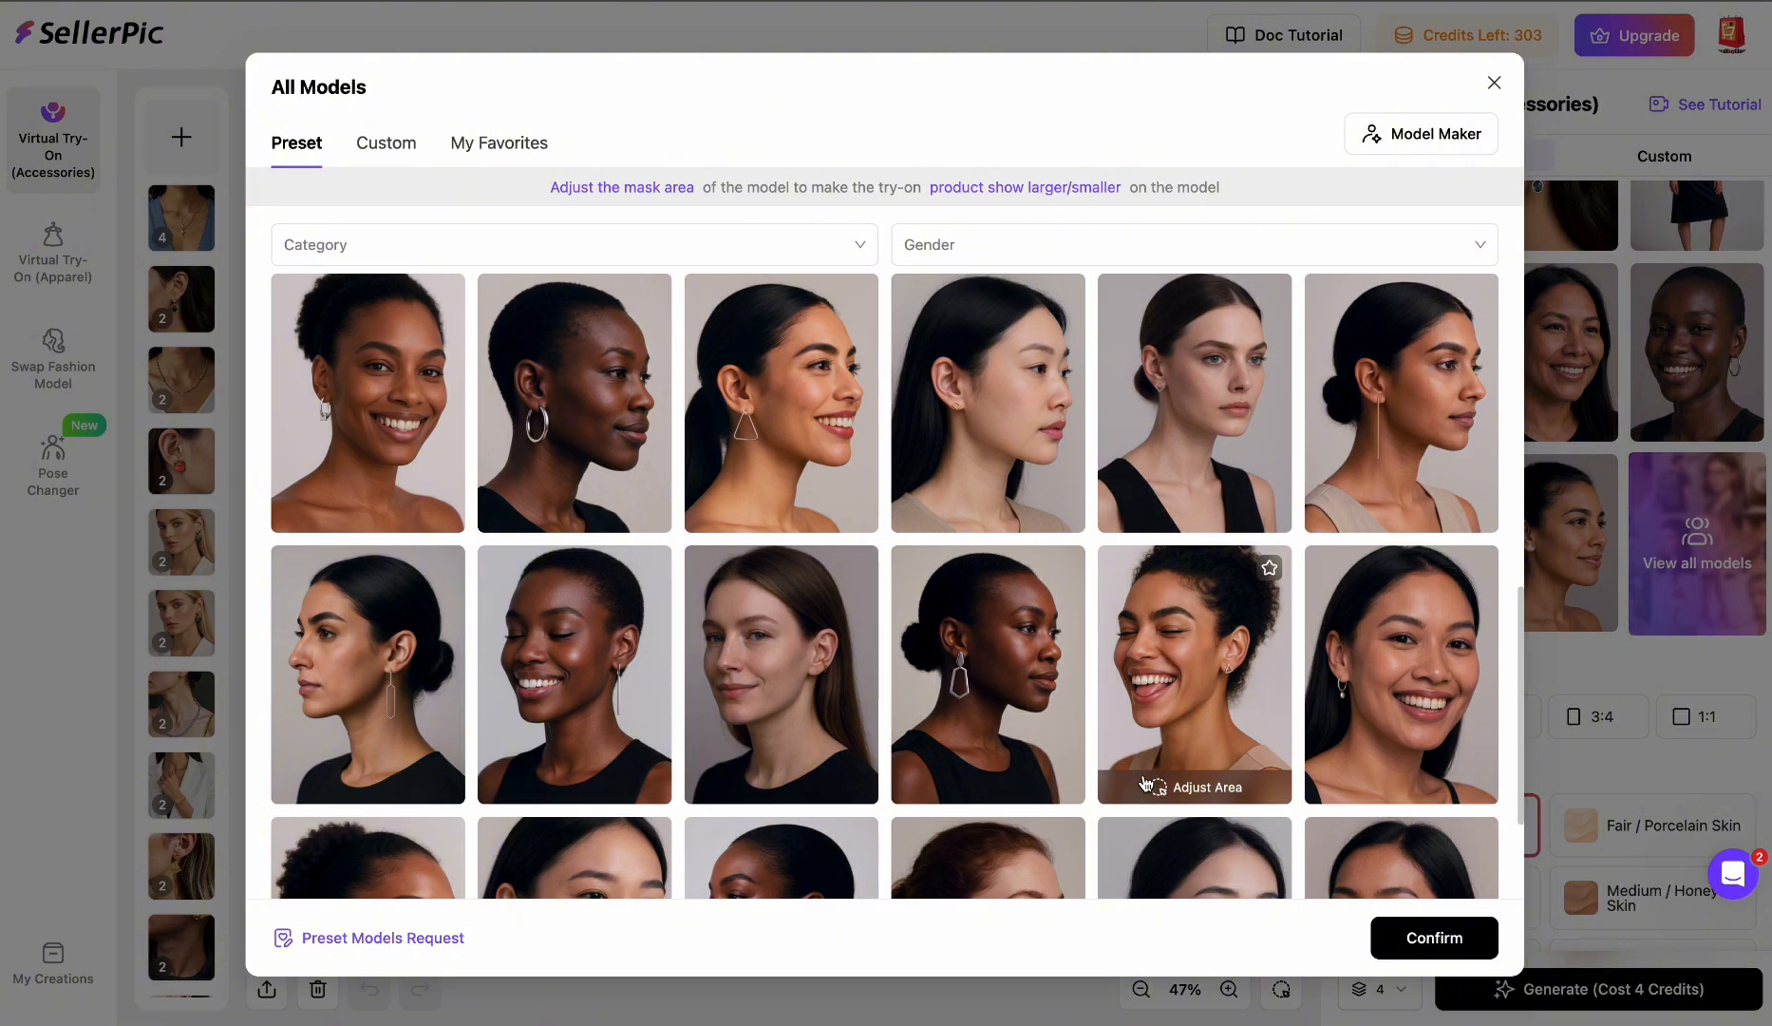
{"action": "scroll", "coordinate": [1145, 783], "scroll_direction": "down", "scroll_amount": 3}
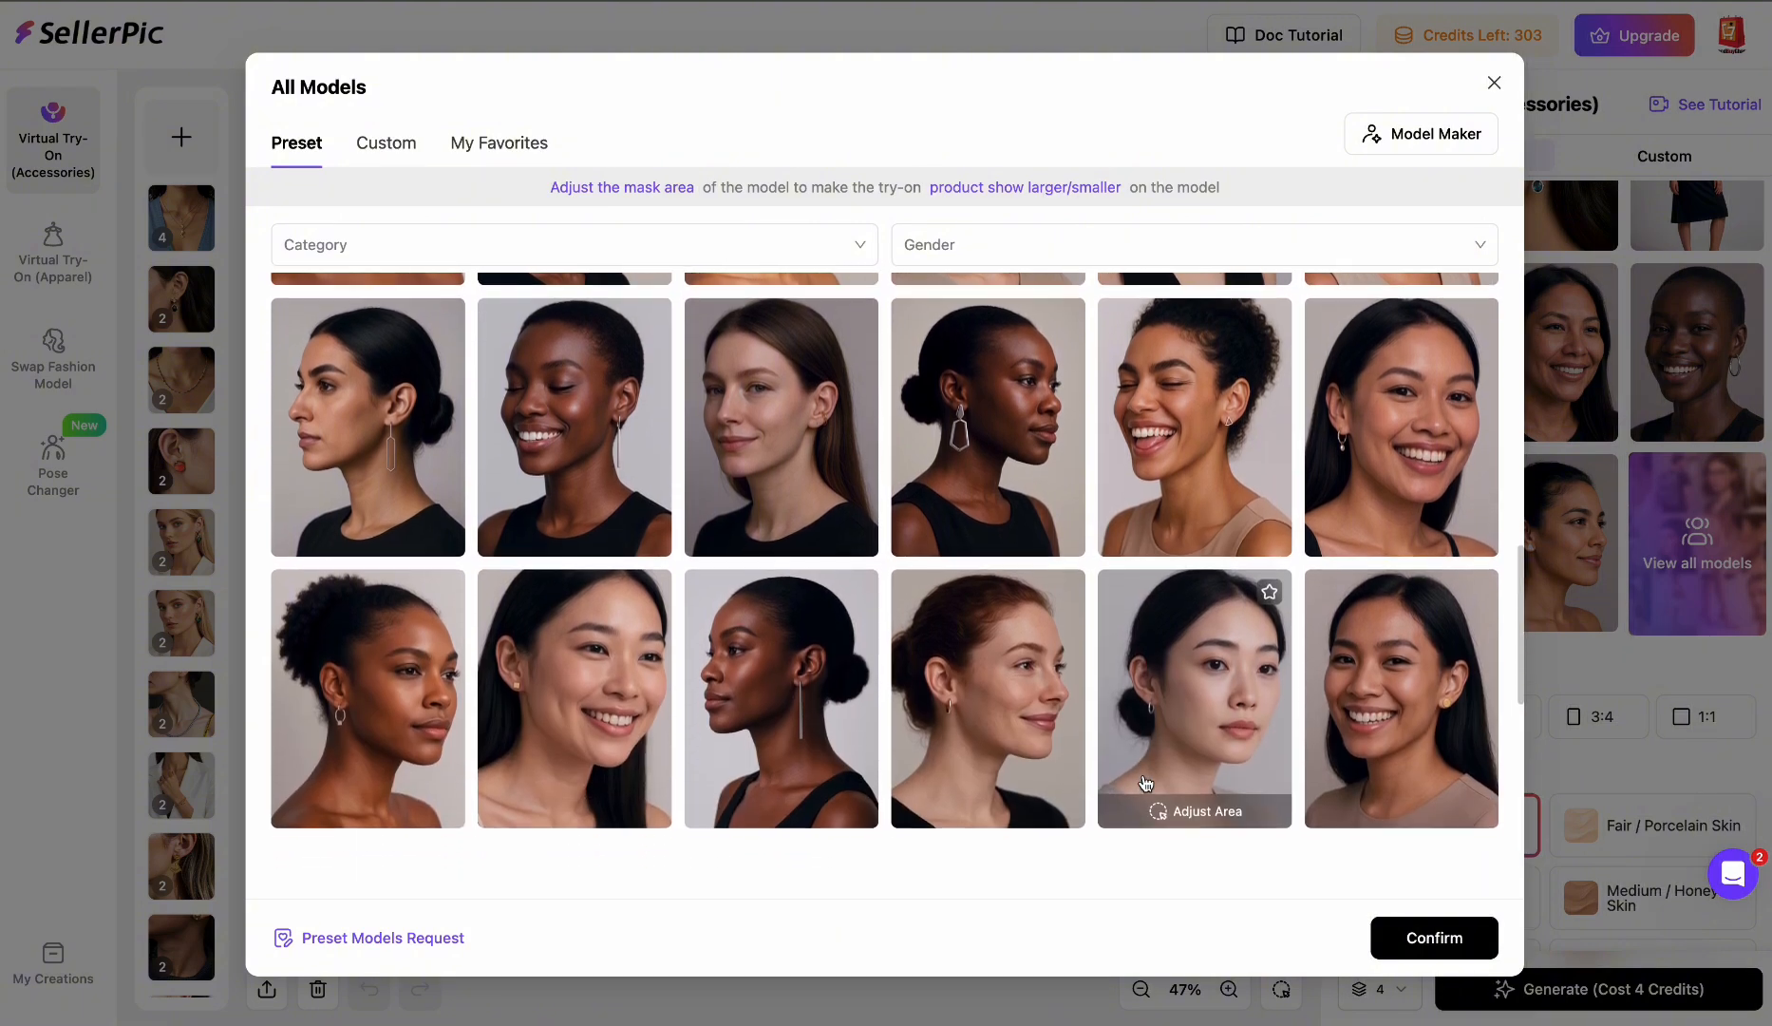
{"action": "scroll", "coordinate": [1147, 782], "scroll_direction": "down", "scroll_amount": 3}
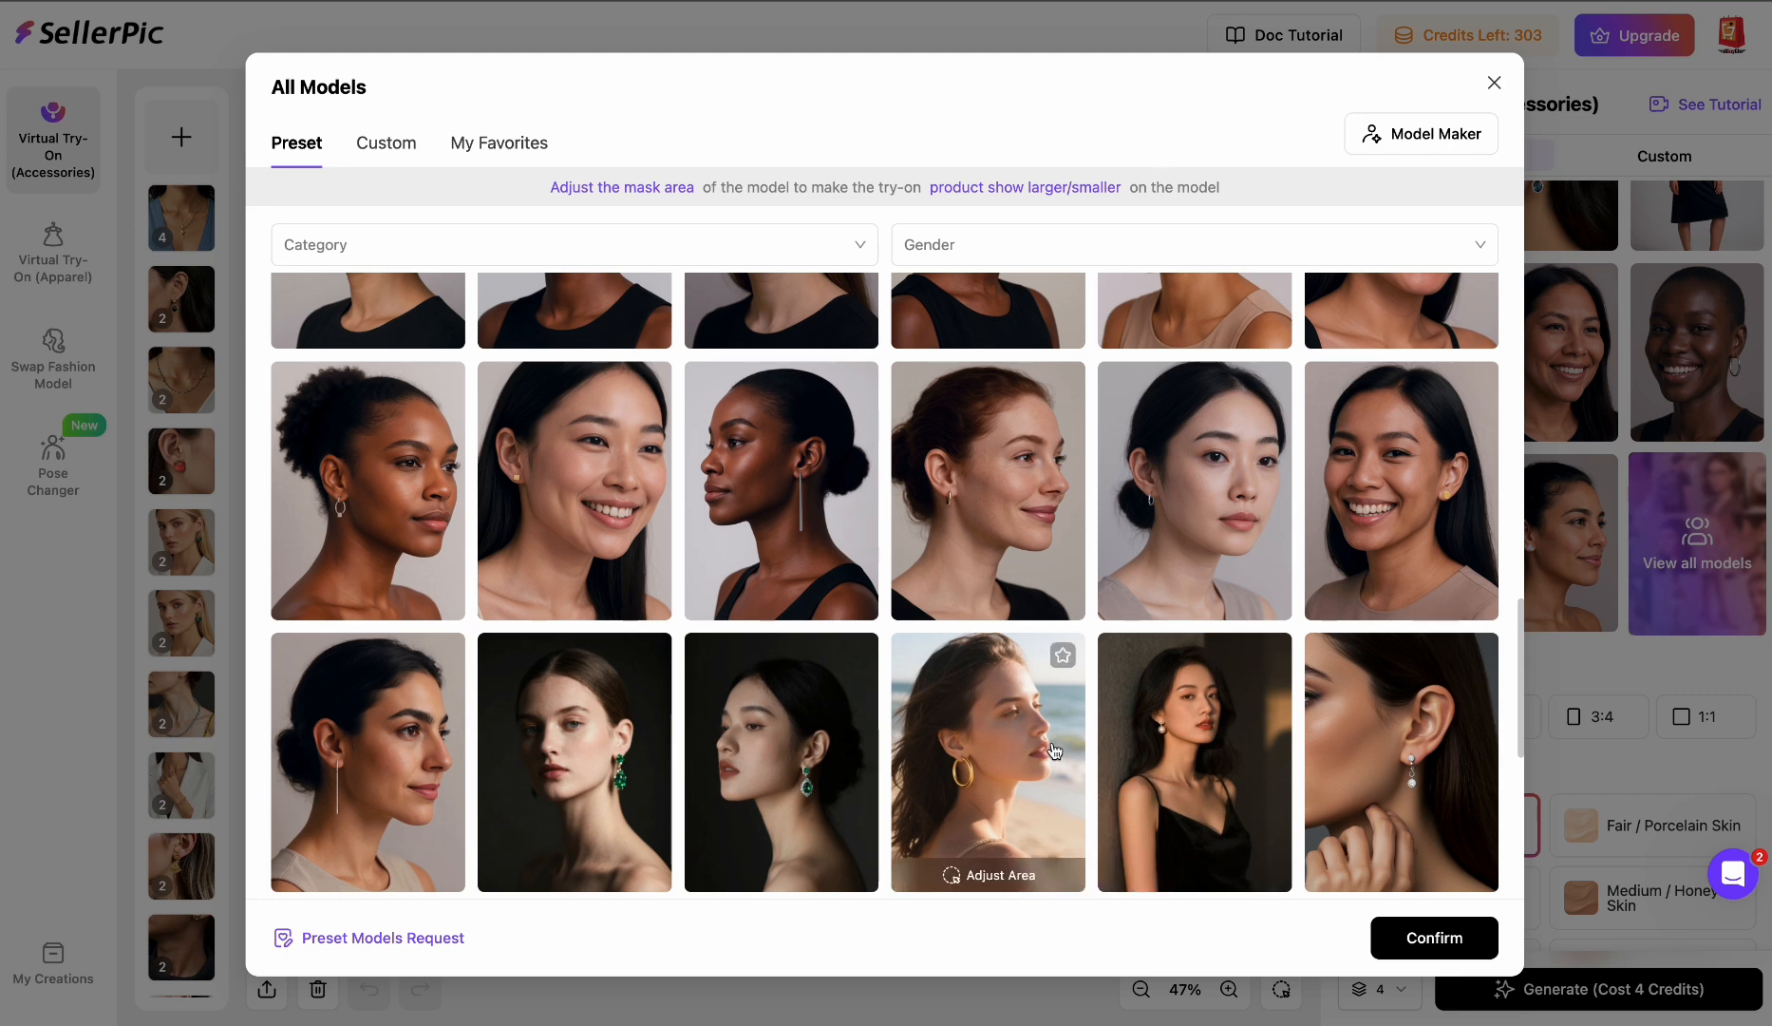
{"action": "scroll", "coordinate": [1054, 655], "scroll_direction": "down", "scroll_amount": 3}
{"action": "scroll", "coordinate": [1054, 750], "scroll_direction": "down", "scroll_amount": 2}
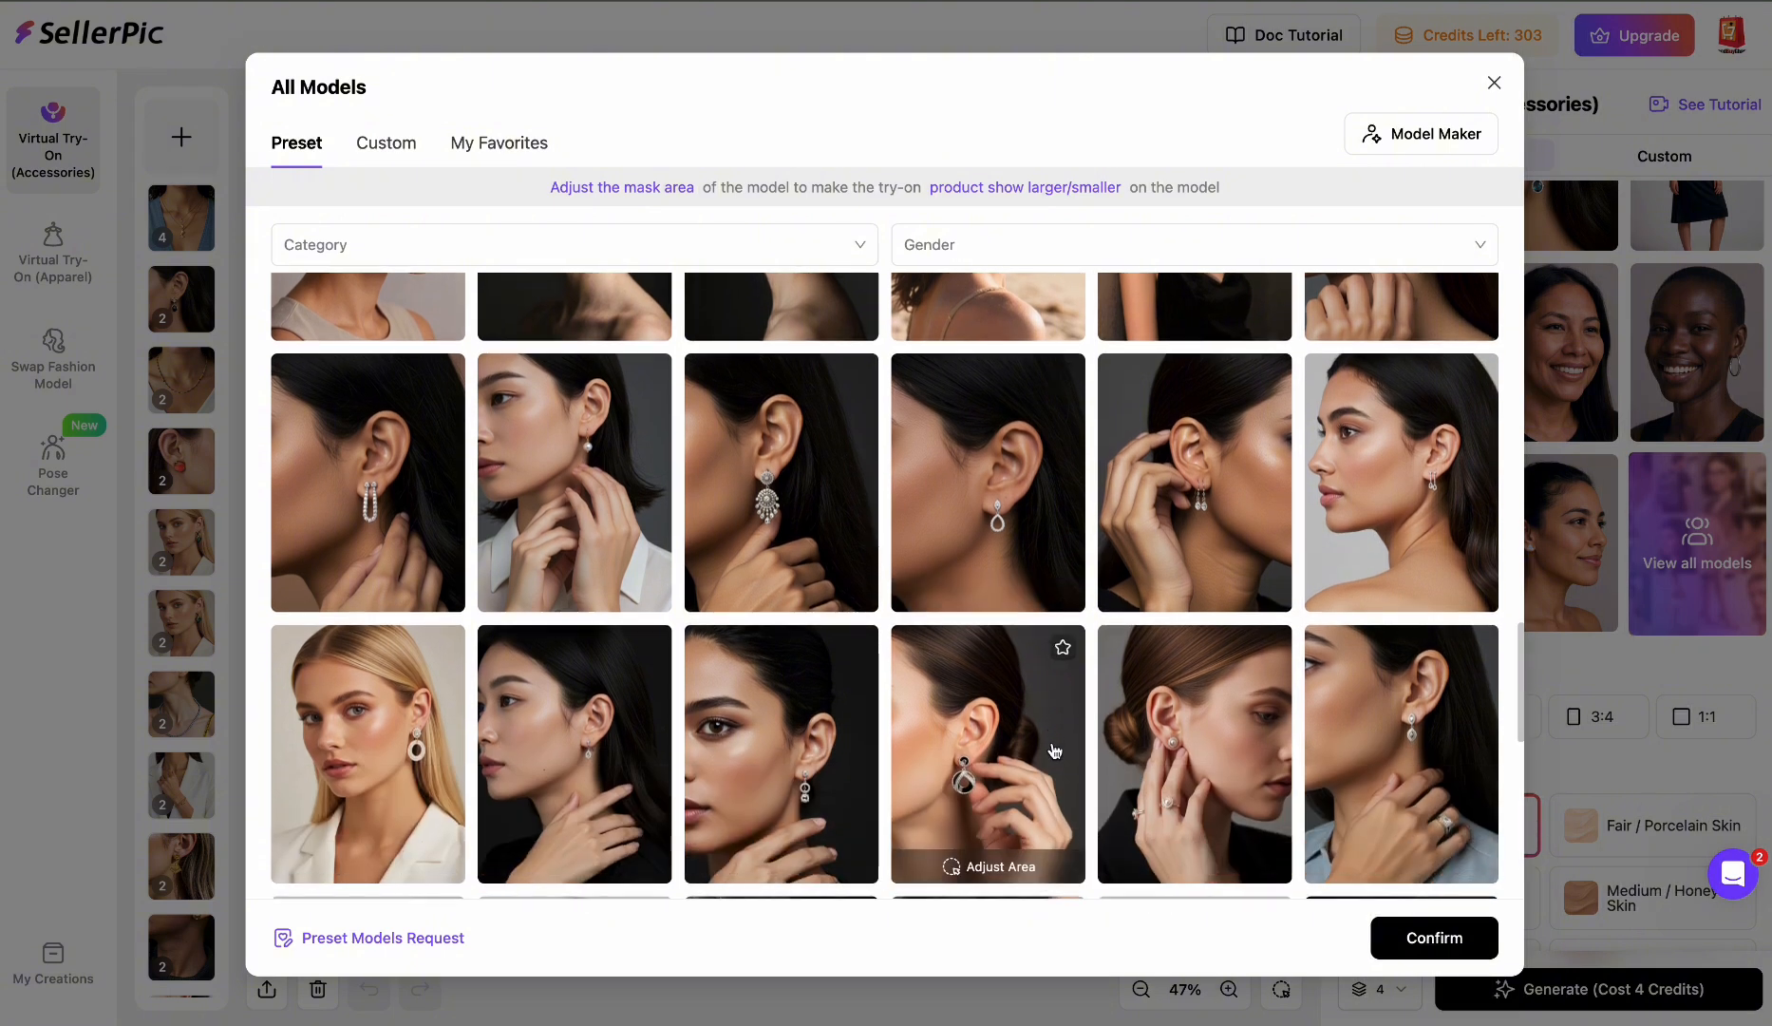
{"action": "scroll", "coordinate": [1054, 750], "scroll_direction": "down", "scroll_amount": 1}
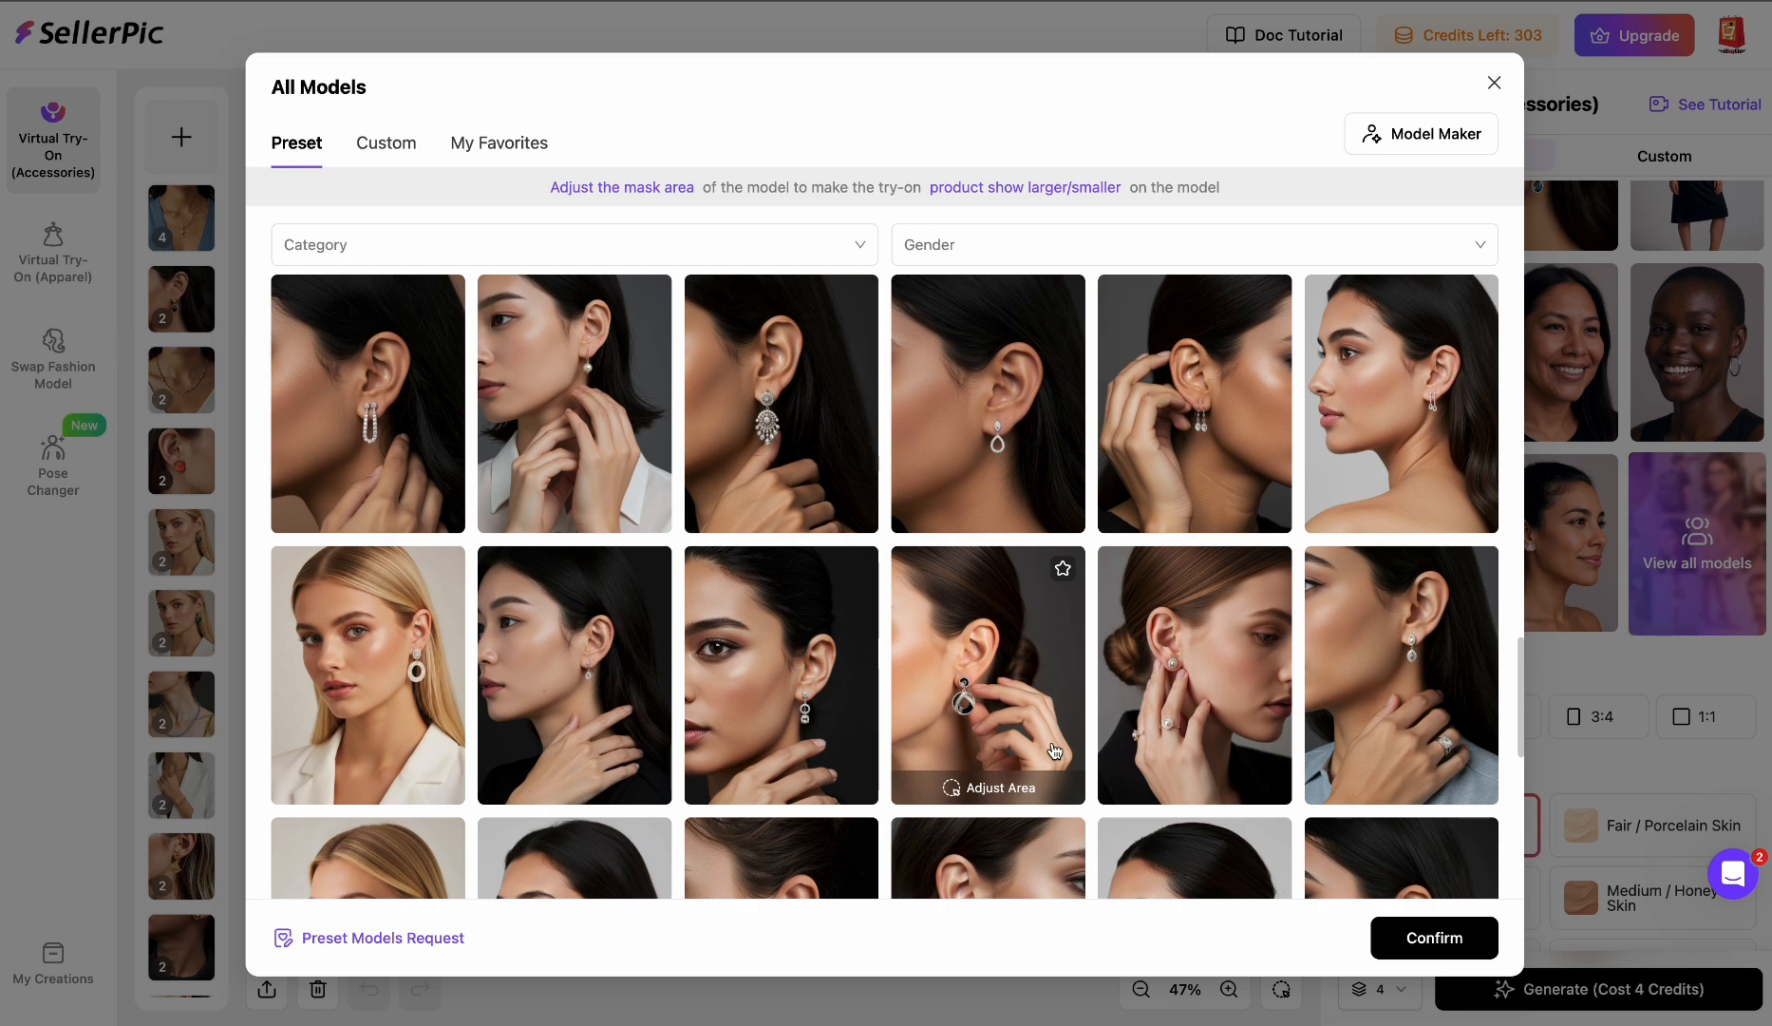
{"action": "scroll", "coordinate": [316, 621], "scroll_direction": "down", "scroll_amount": 2}
{"action": "scroll", "coordinate": [574, 618], "scroll_direction": "down", "scroll_amount": 2}
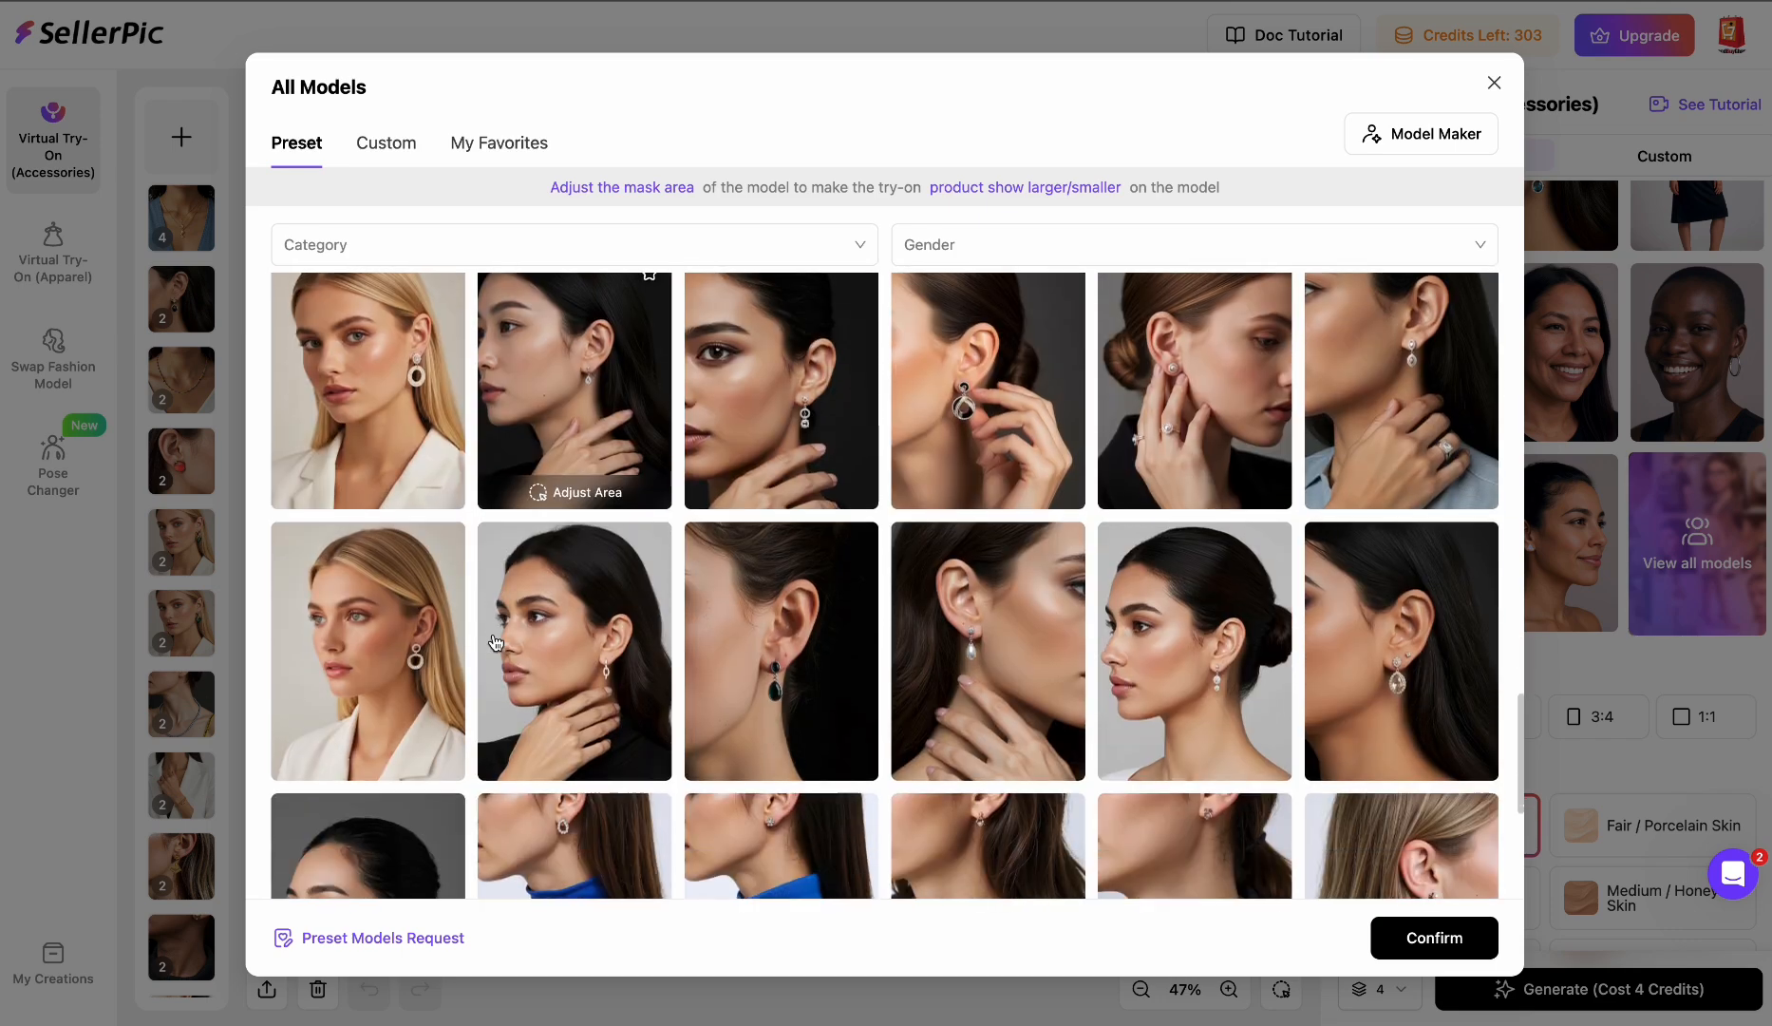
{"action": "mouse_move", "coordinate": [352, 437]}
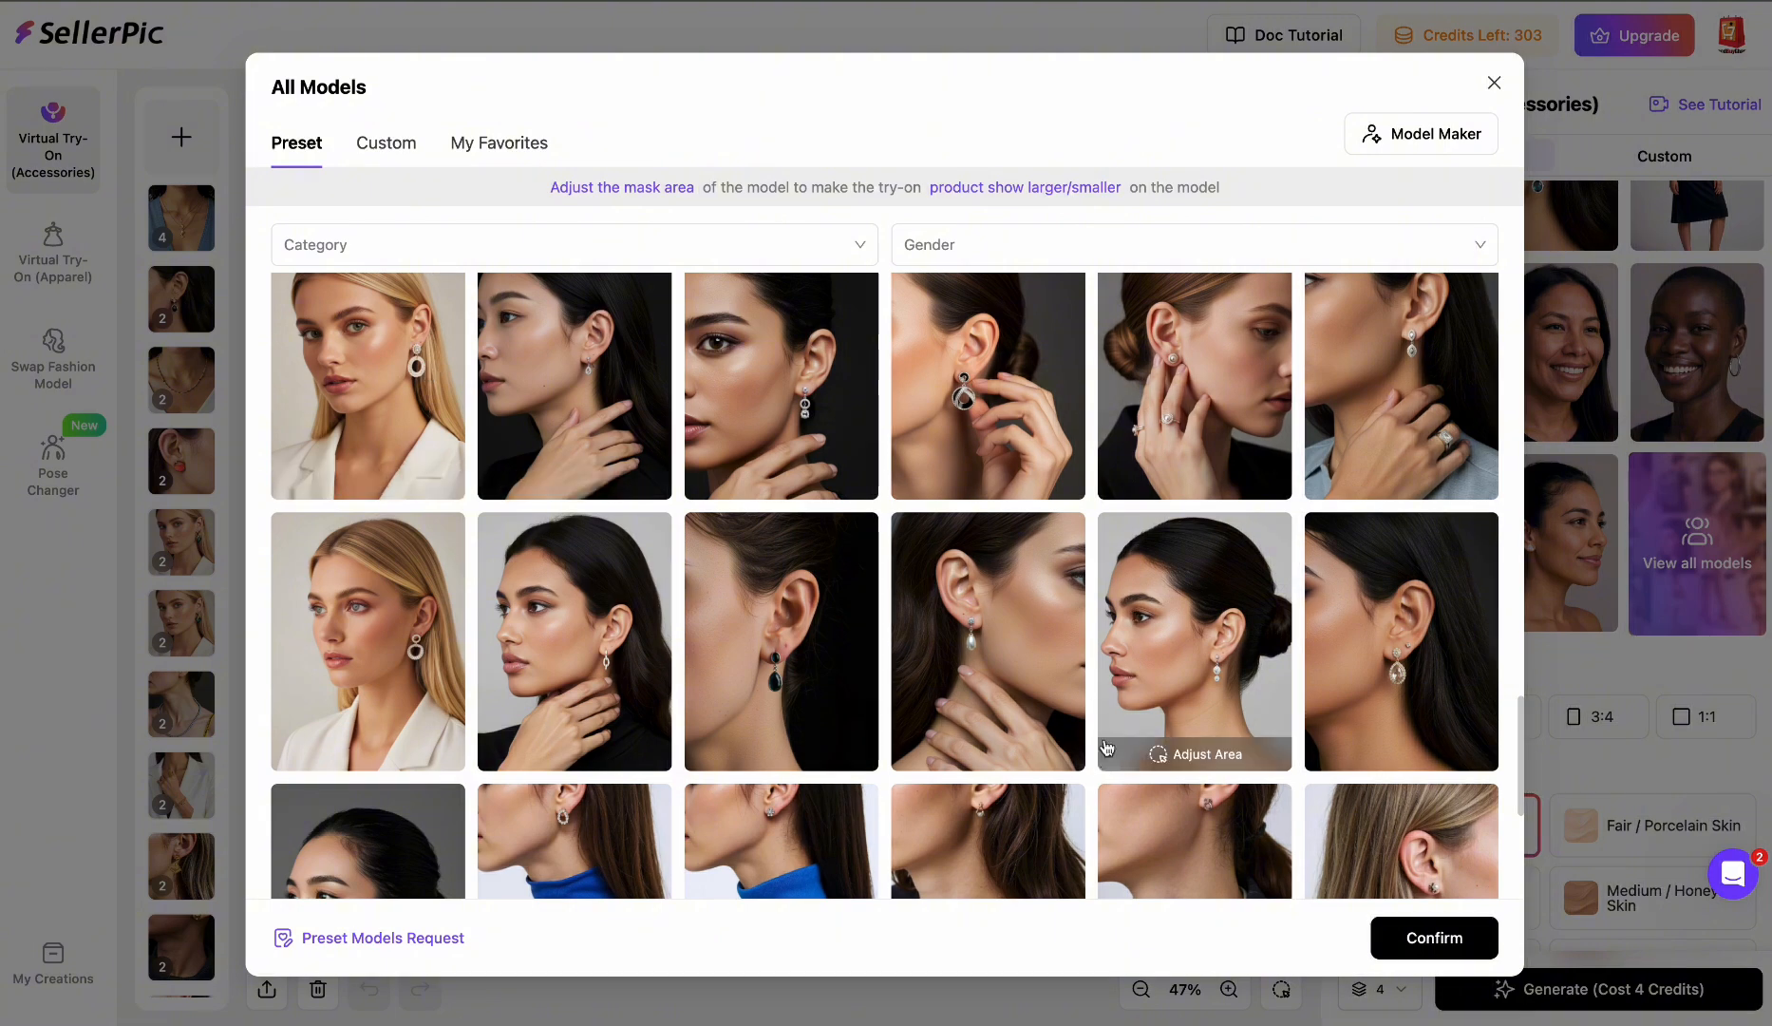
{"action": "scroll", "coordinate": [1104, 774], "scroll_direction": "down", "scroll_amount": 2}
{"action": "scroll", "coordinate": [1105, 774], "scroll_direction": "down", "scroll_amount": 2}
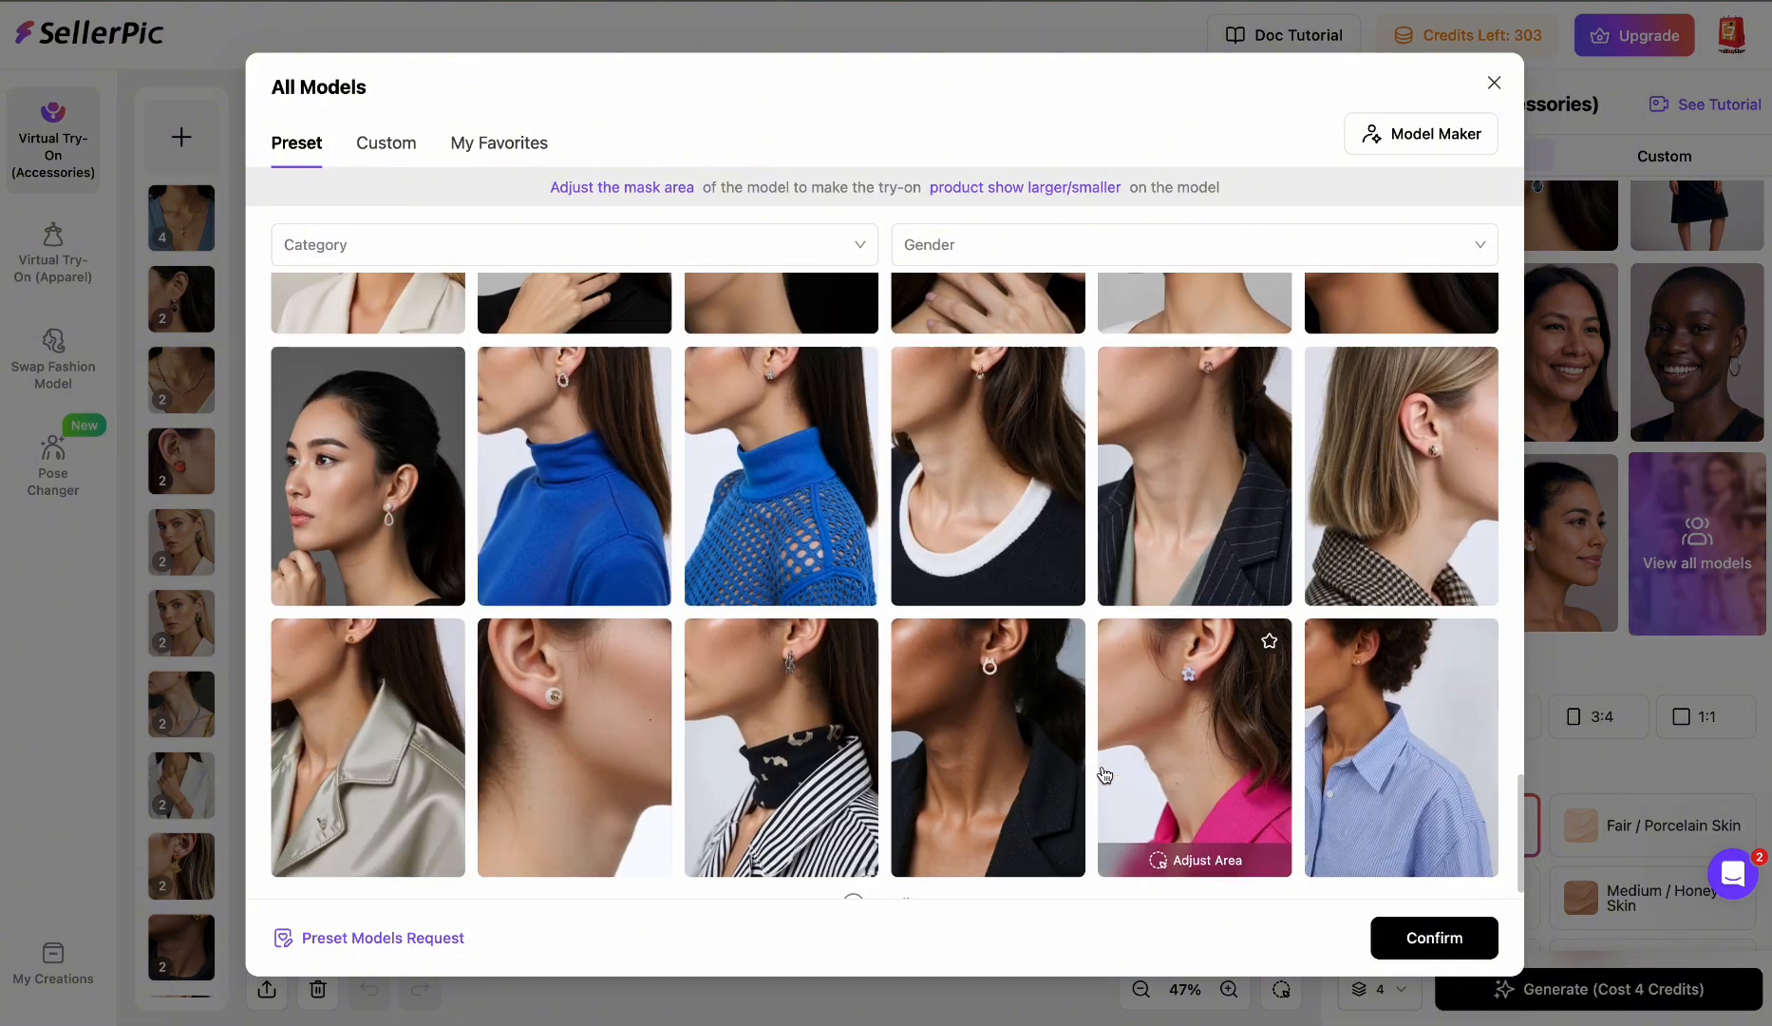
{"action": "mouse_move", "coordinate": [1201, 522]}
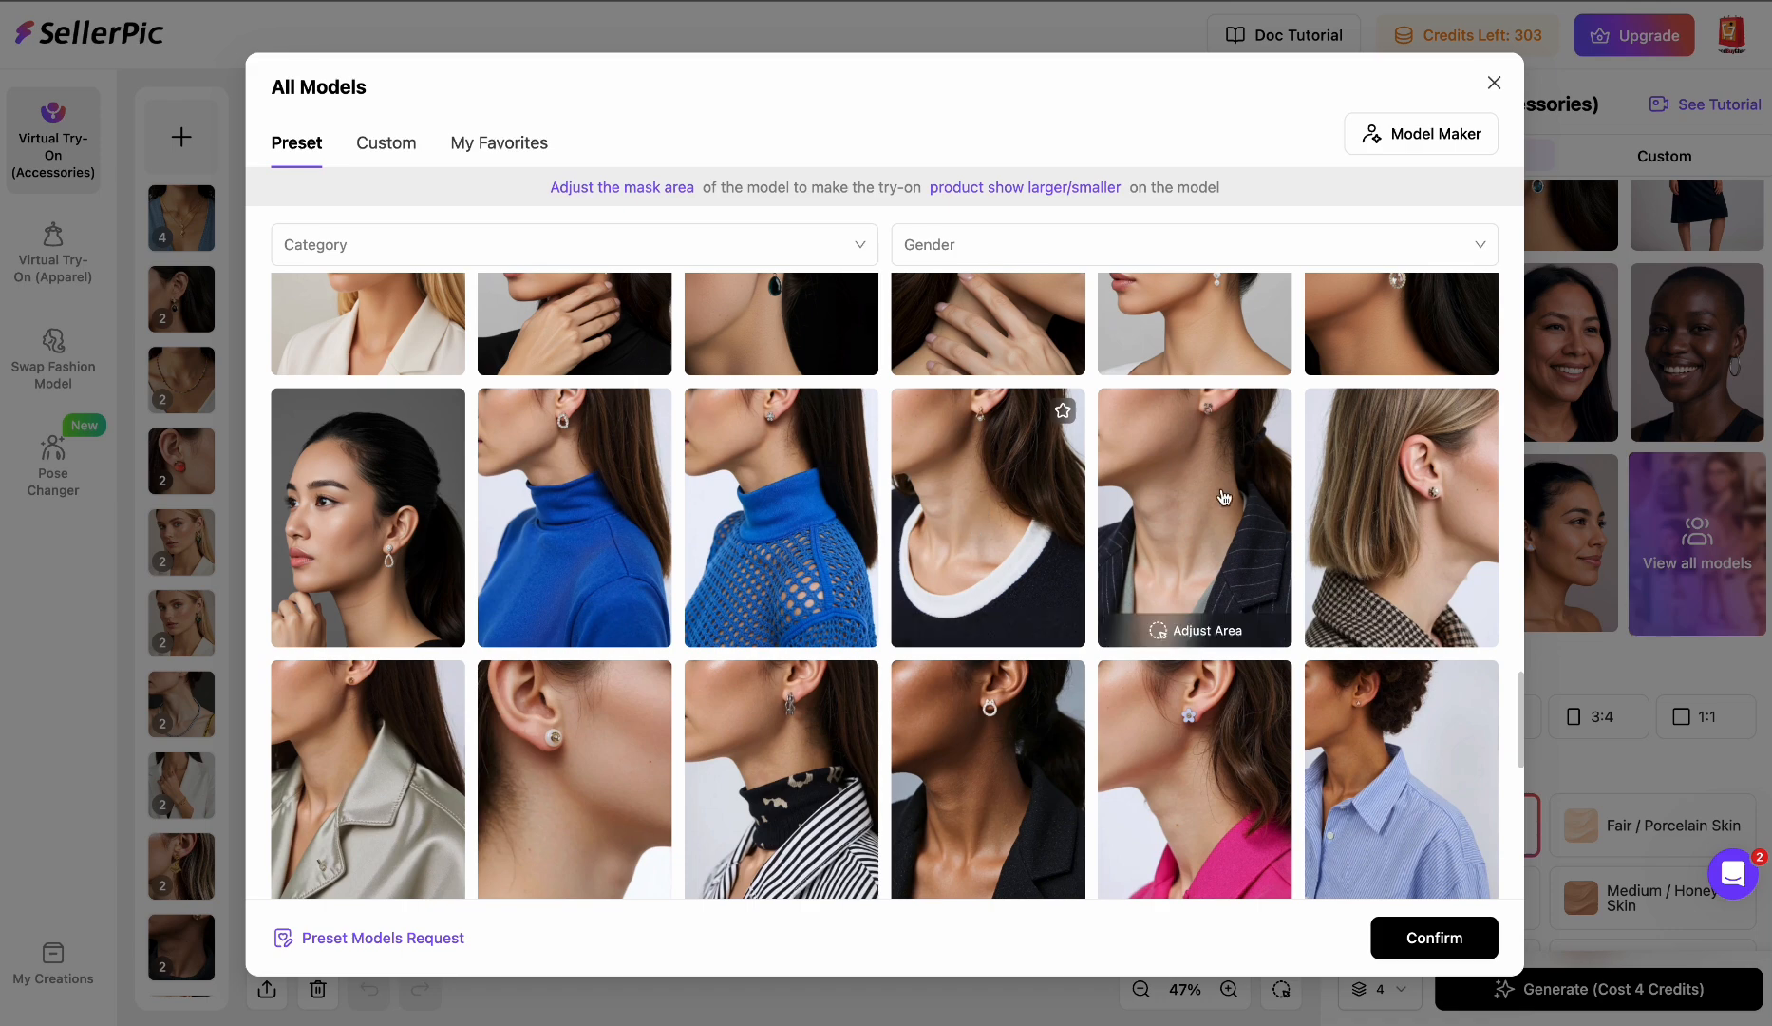
{"action": "scroll", "coordinate": [1273, 573], "scroll_direction": "up", "scroll_amount": 2}
- Pick the blonde model in a white blazer from the preset library as the try-on model
{"action": "scroll", "coordinate": [1272, 574], "scroll_direction": "up", "scroll_amount": 8}
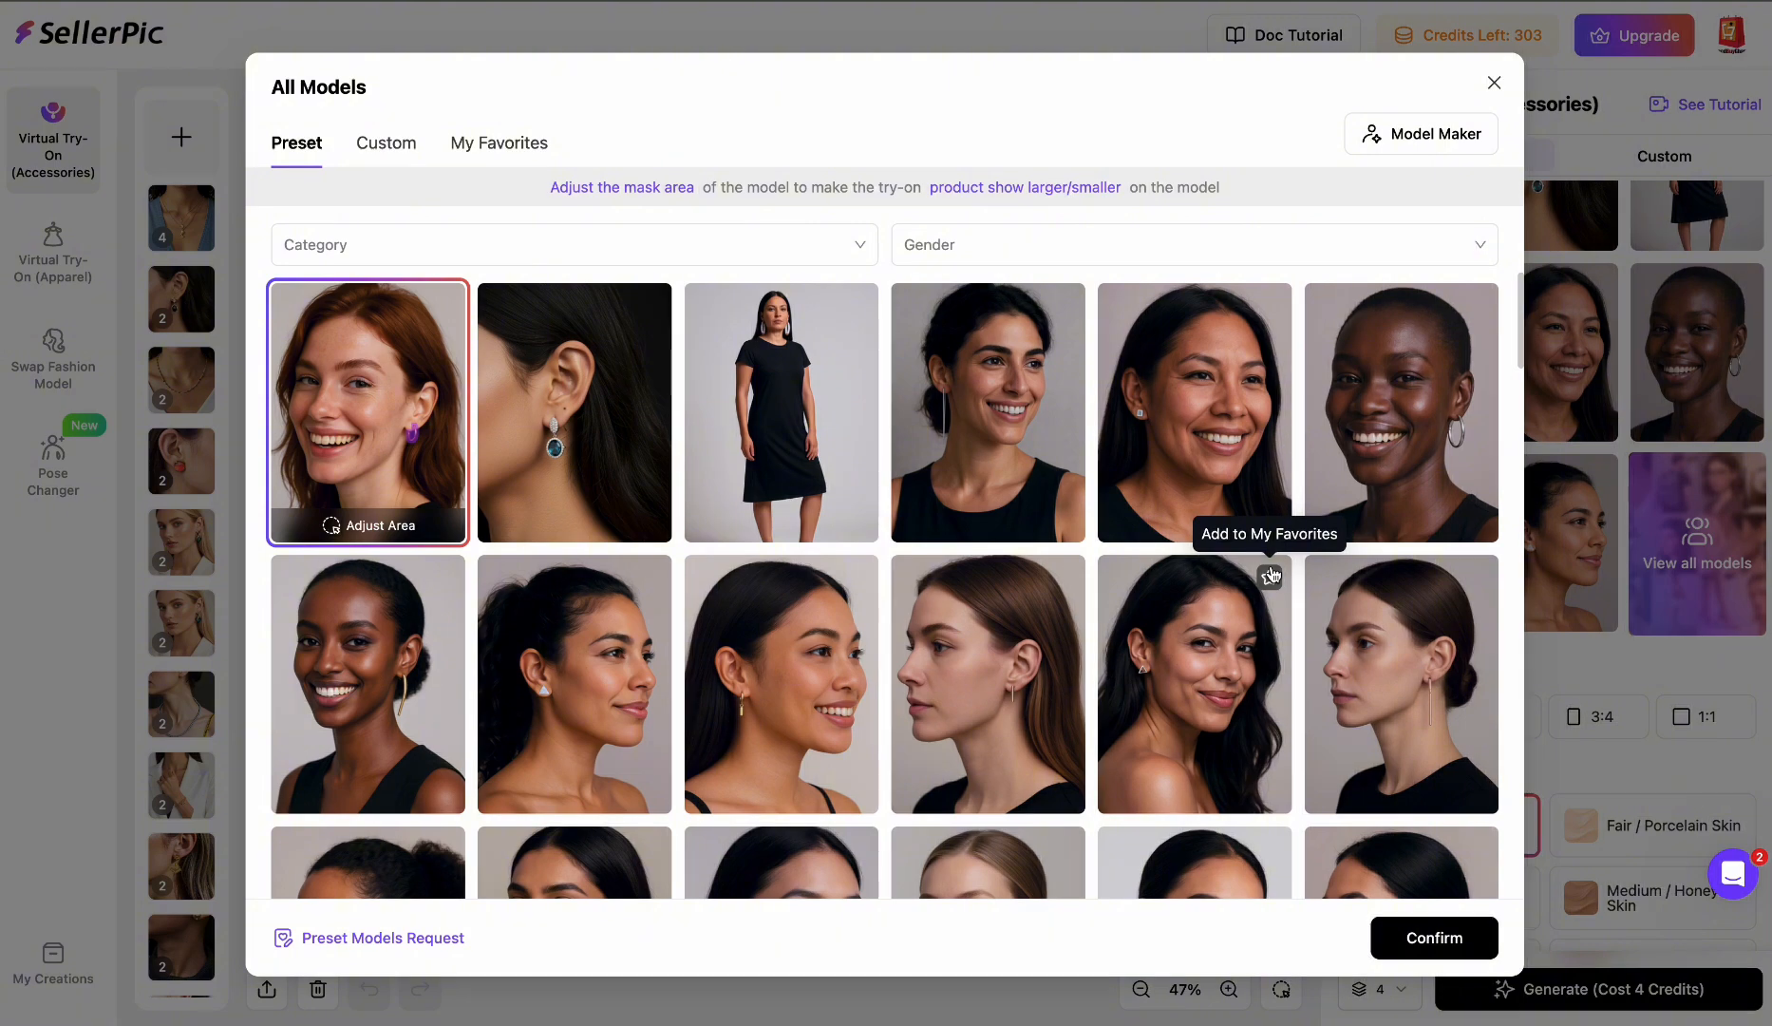
{"action": "scroll", "coordinate": [1271, 573], "scroll_direction": "down", "scroll_amount": 5}
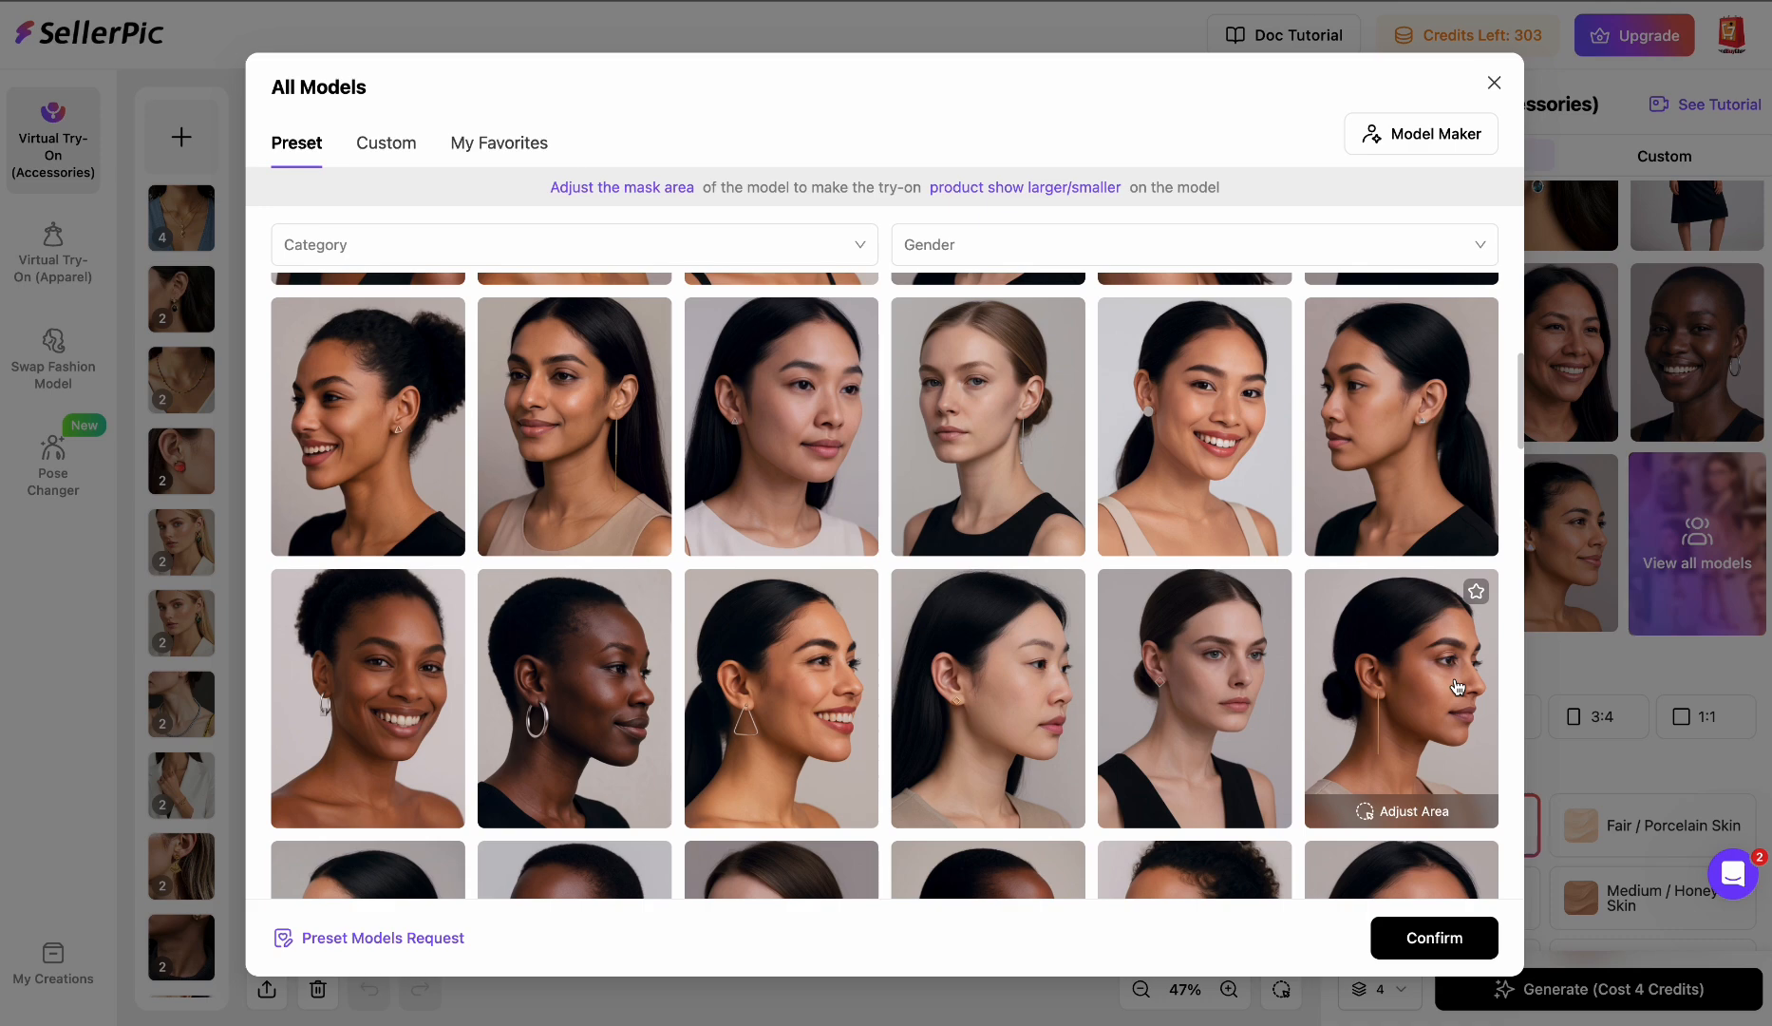
{"action": "scroll", "coordinate": [1458, 685], "scroll_direction": "down", "scroll_amount": 2}
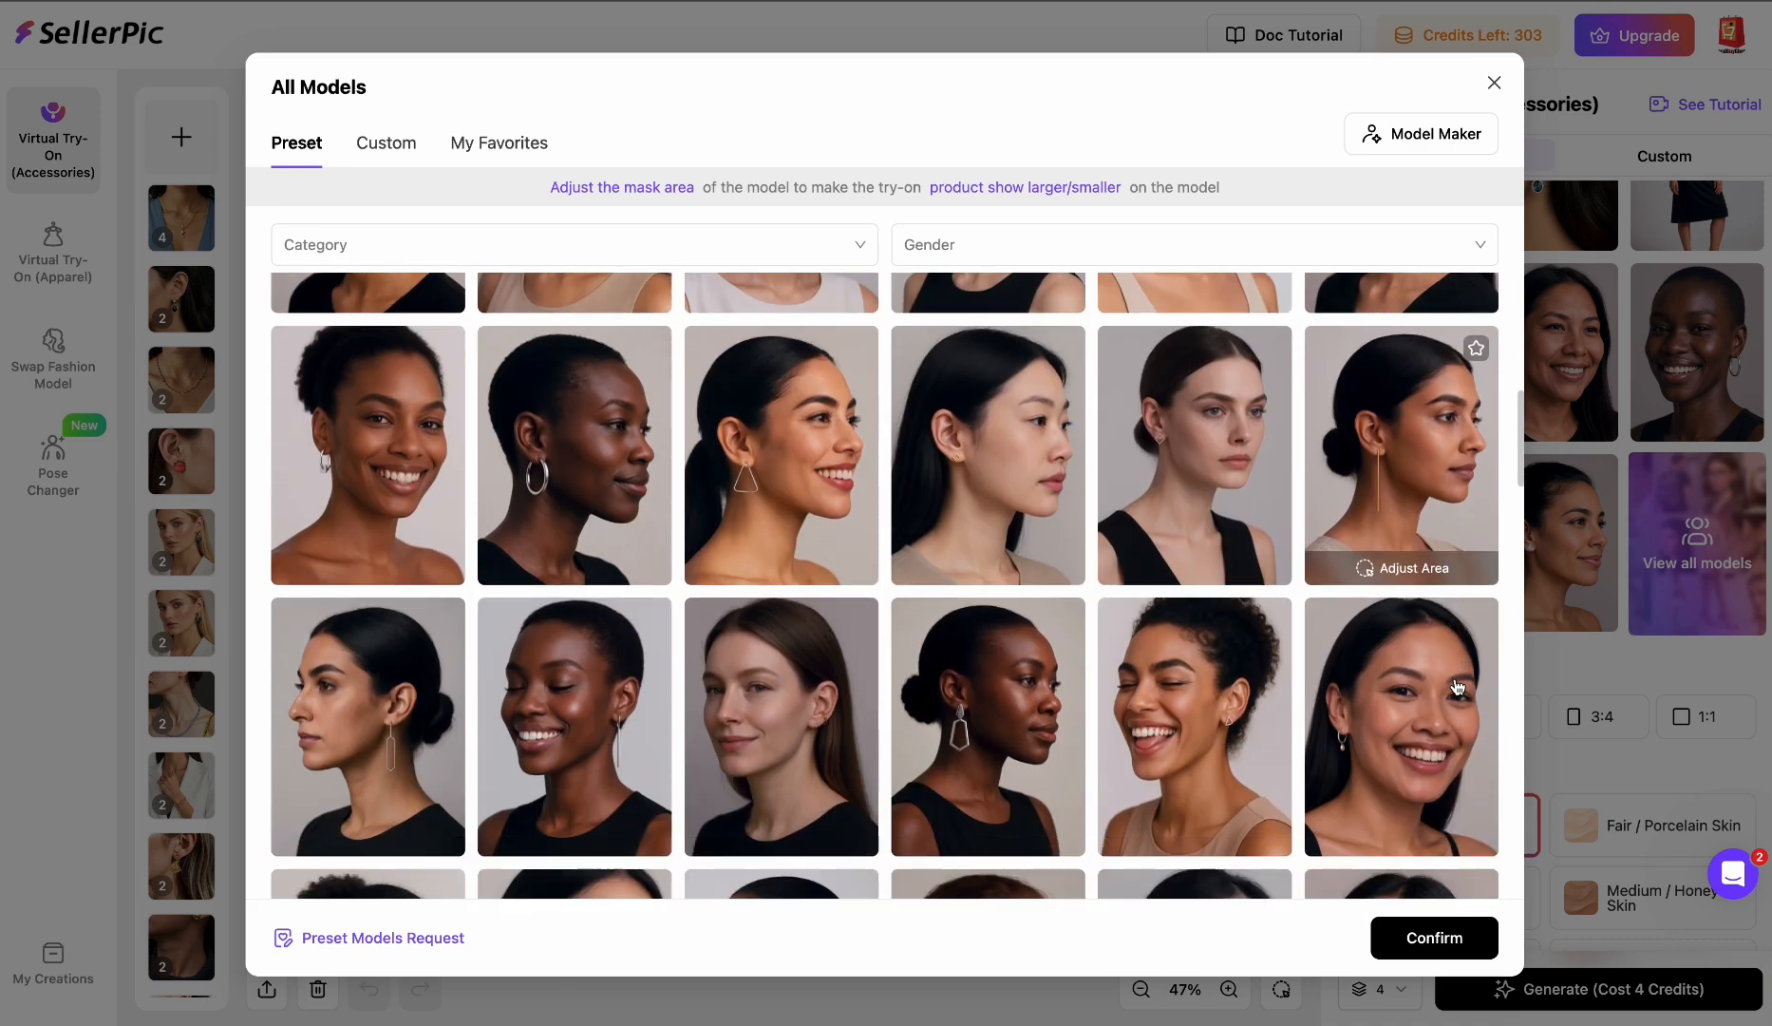
{"action": "scroll", "coordinate": [1458, 686], "scroll_direction": "down", "scroll_amount": 10}
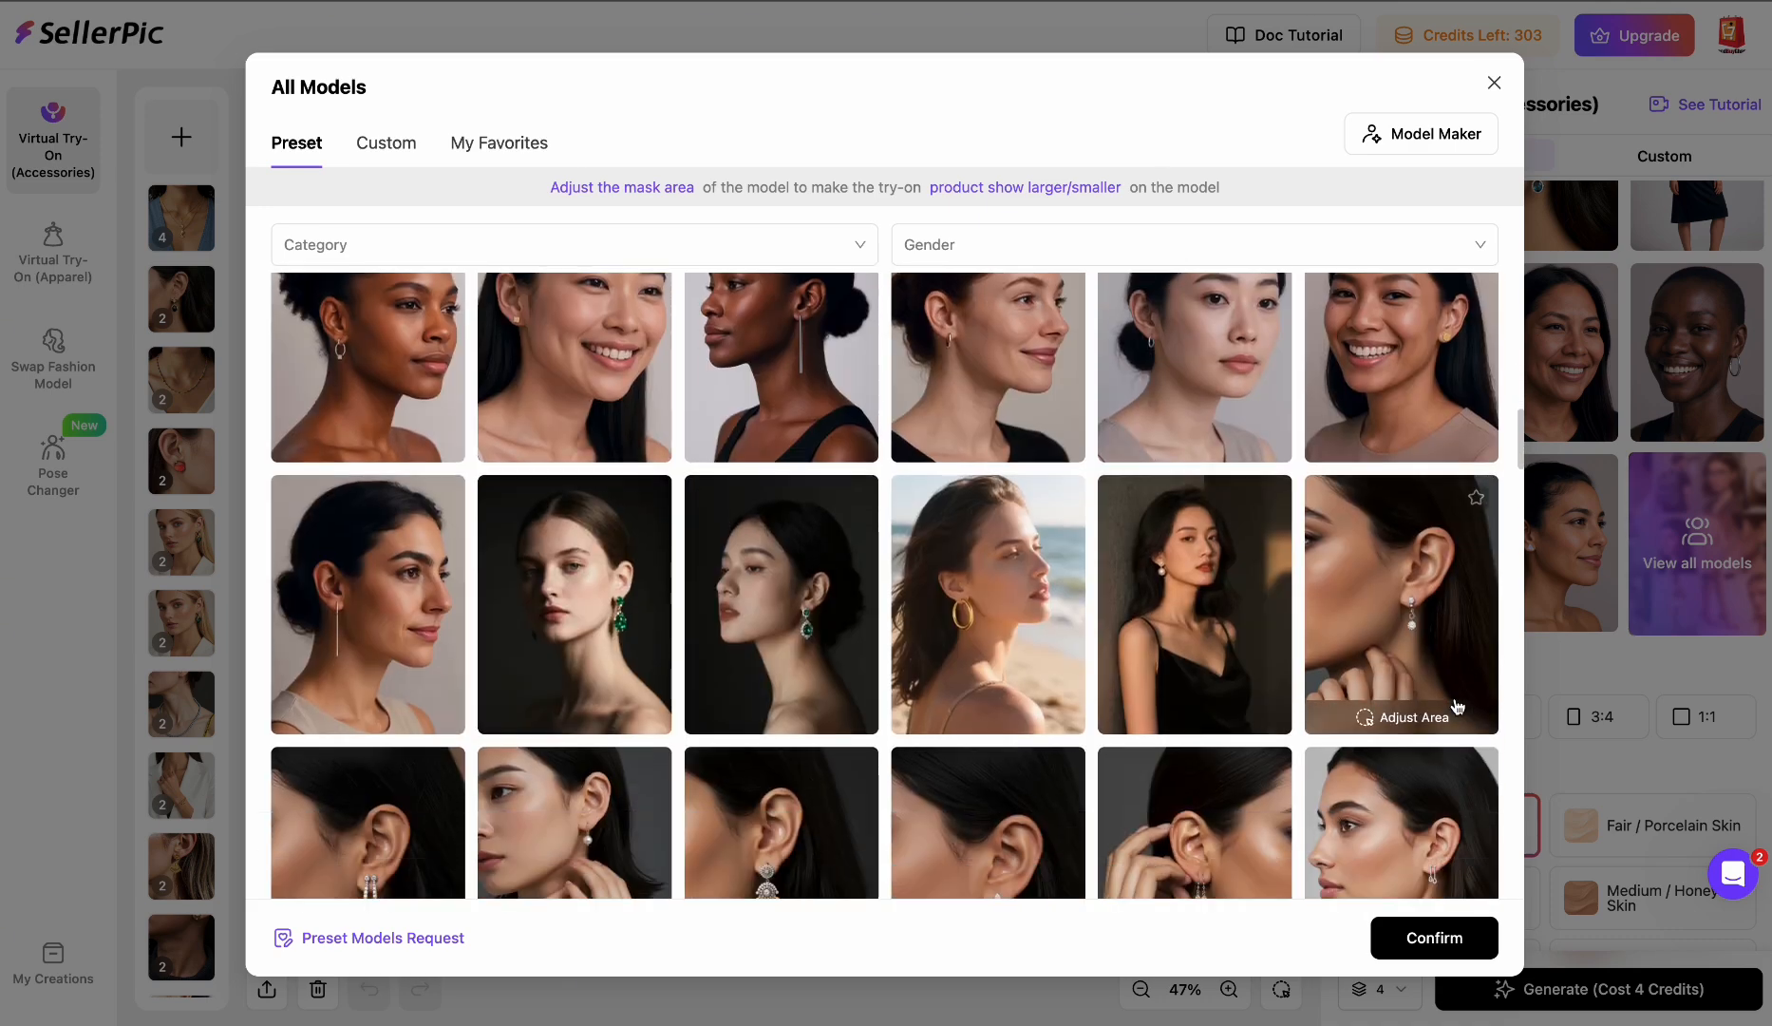
{"action": "scroll", "coordinate": [1456, 698], "scroll_direction": "down", "scroll_amount": 1}
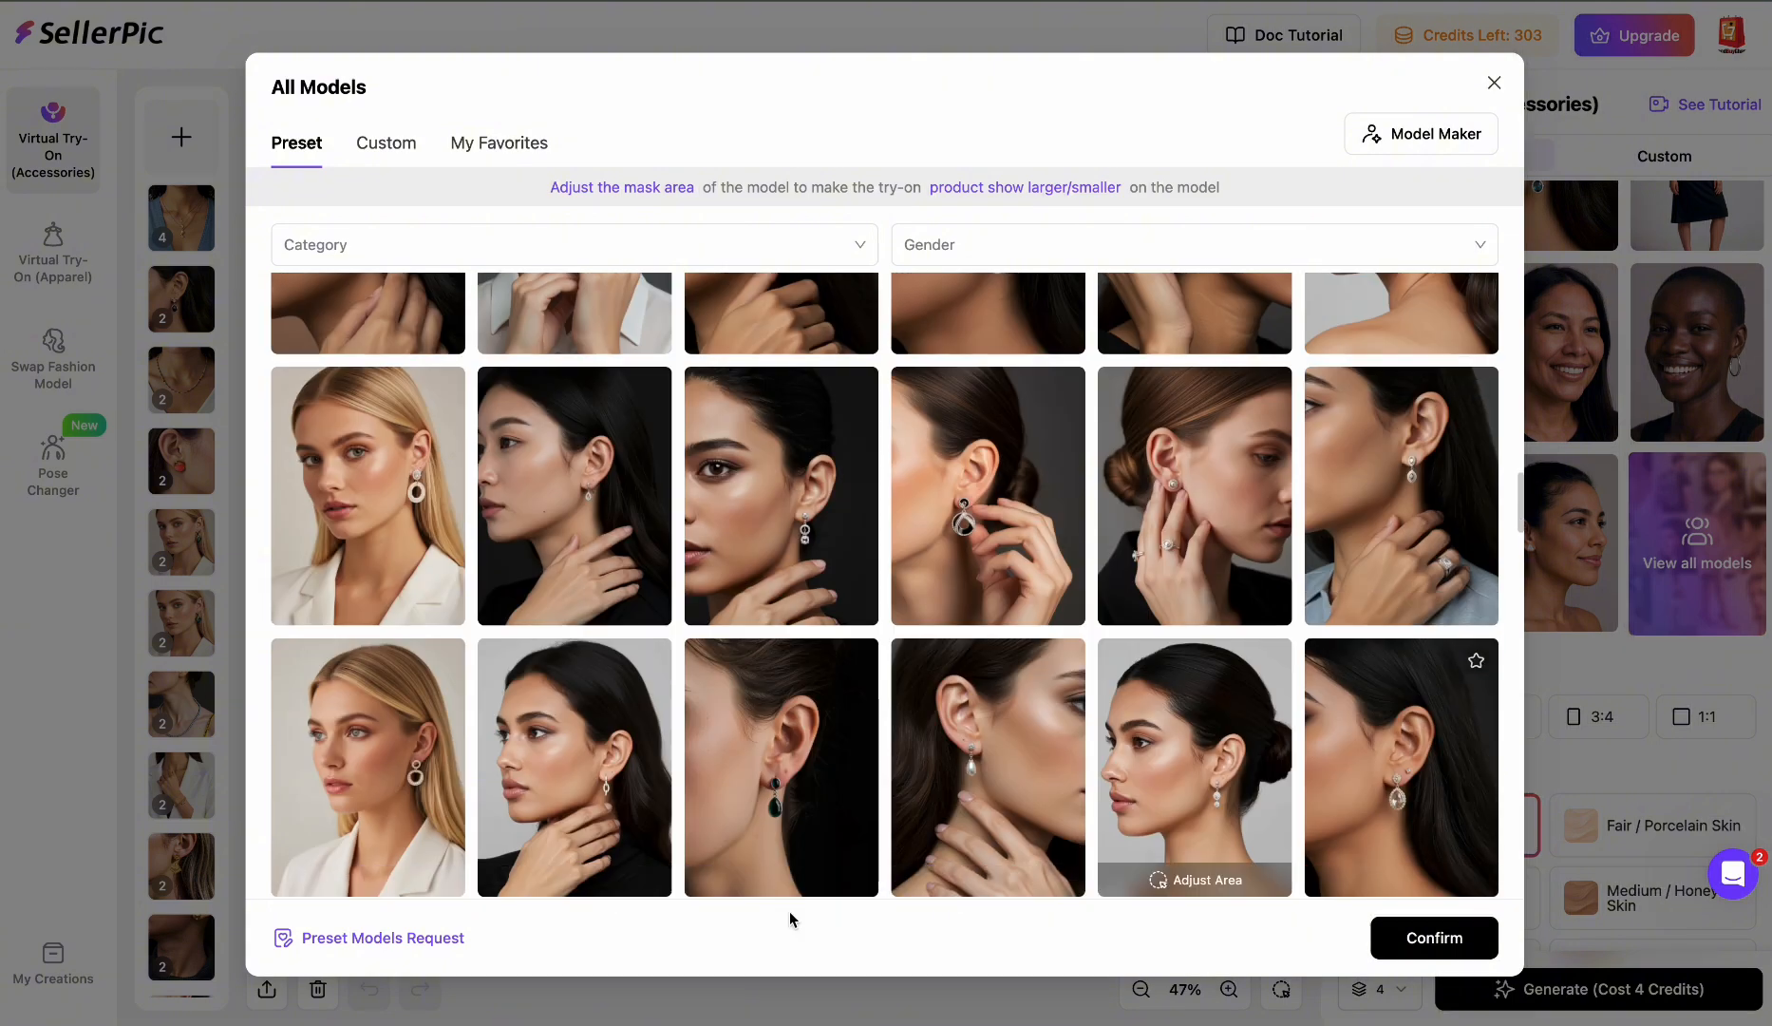
{"action": "left_click", "coordinate": [410, 491]}
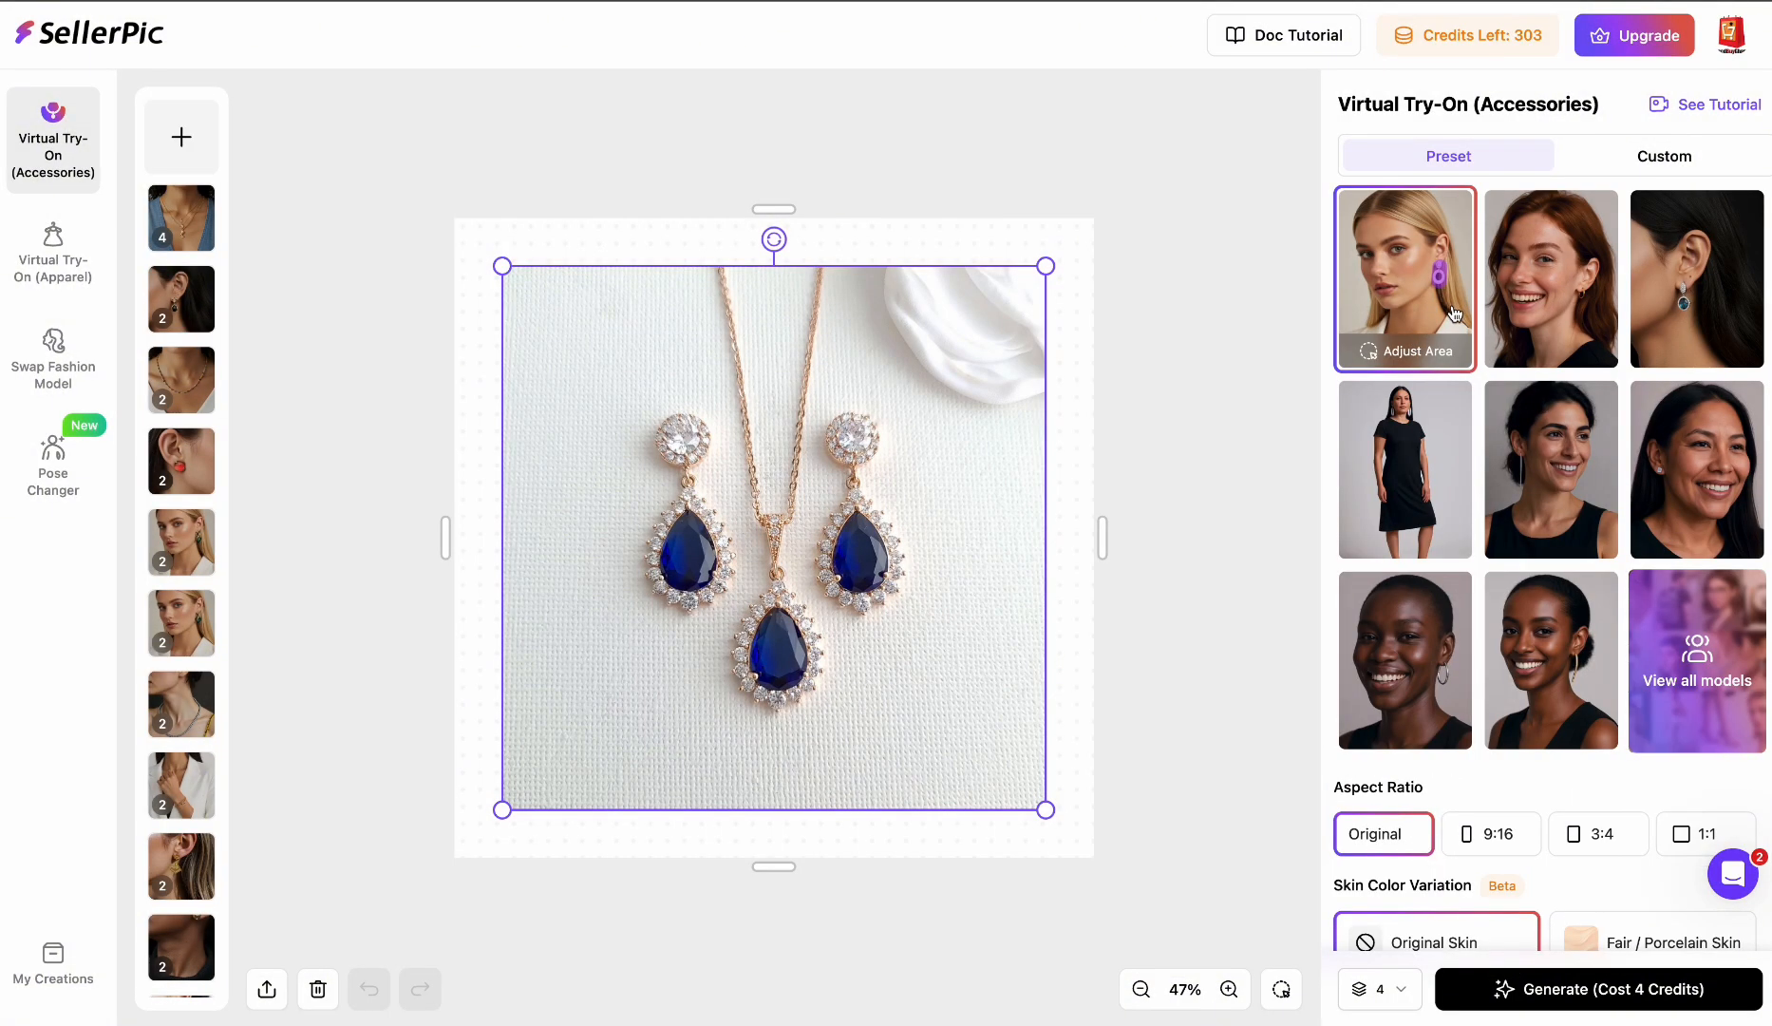
- Isolate only the right drop earring as the try-on item using Select and Brush +, then confirm
{"action": "left_click", "coordinate": [1282, 990]}
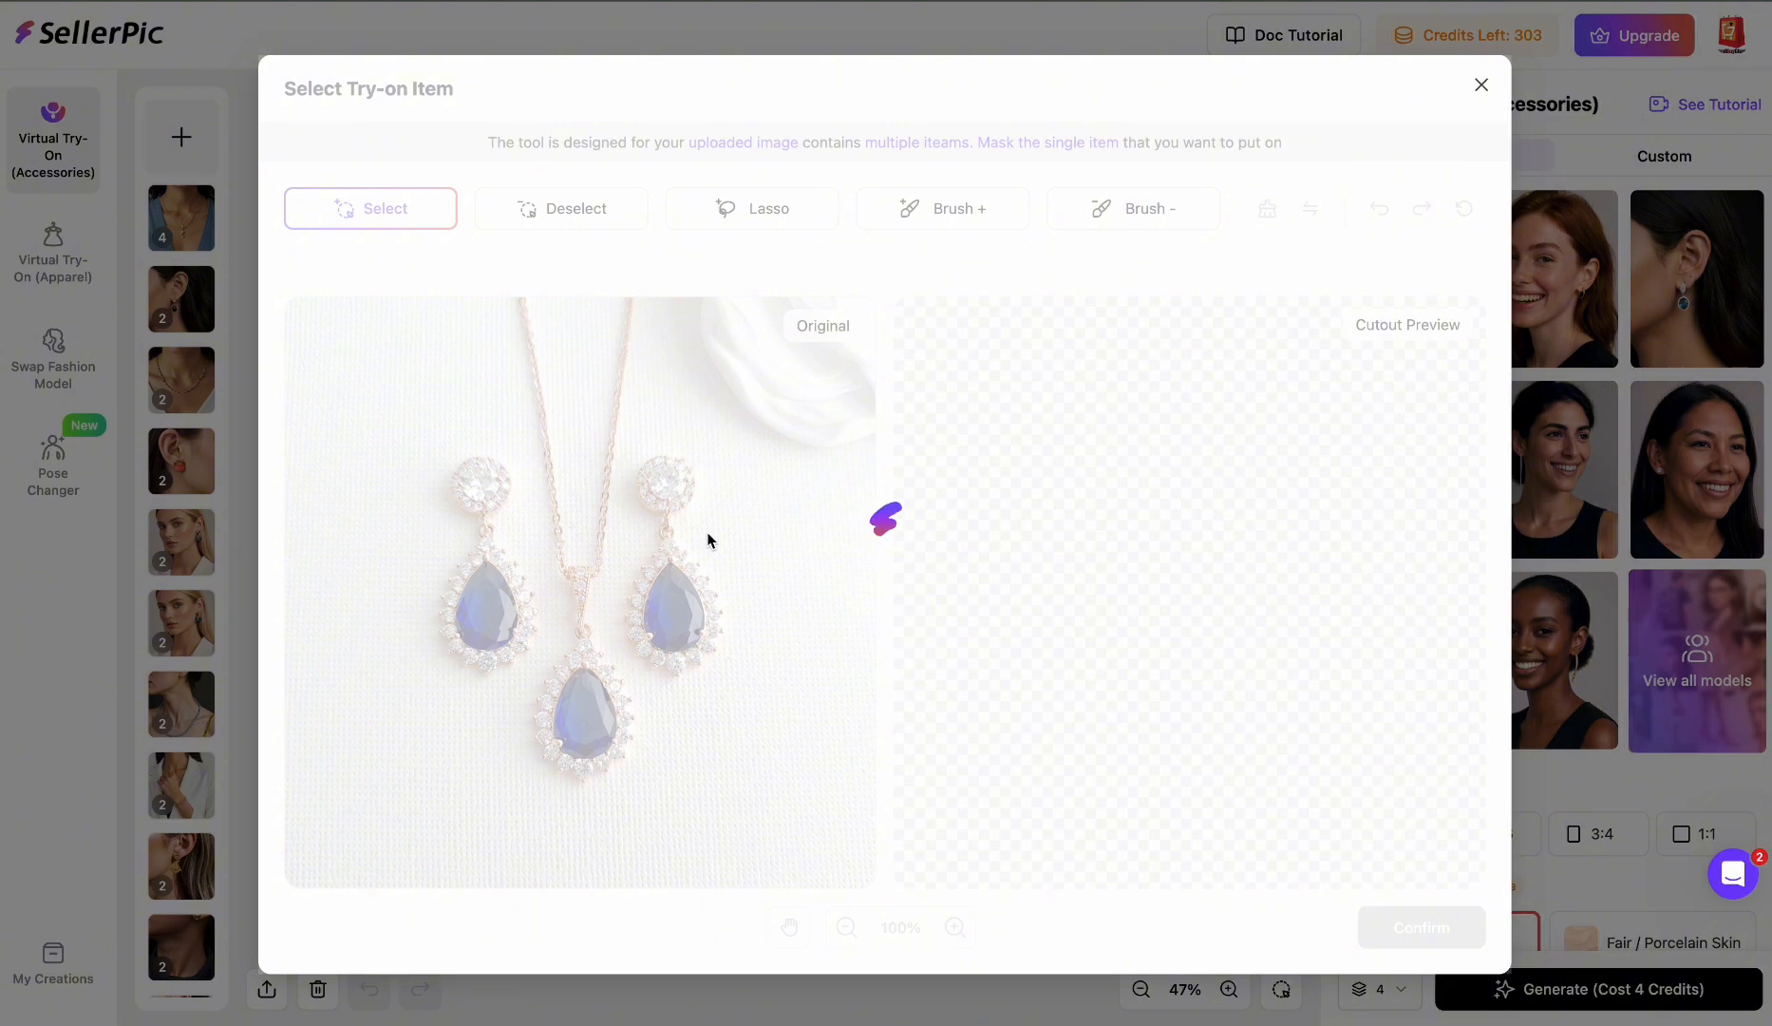
{"action": "left_click", "coordinate": [677, 489]}
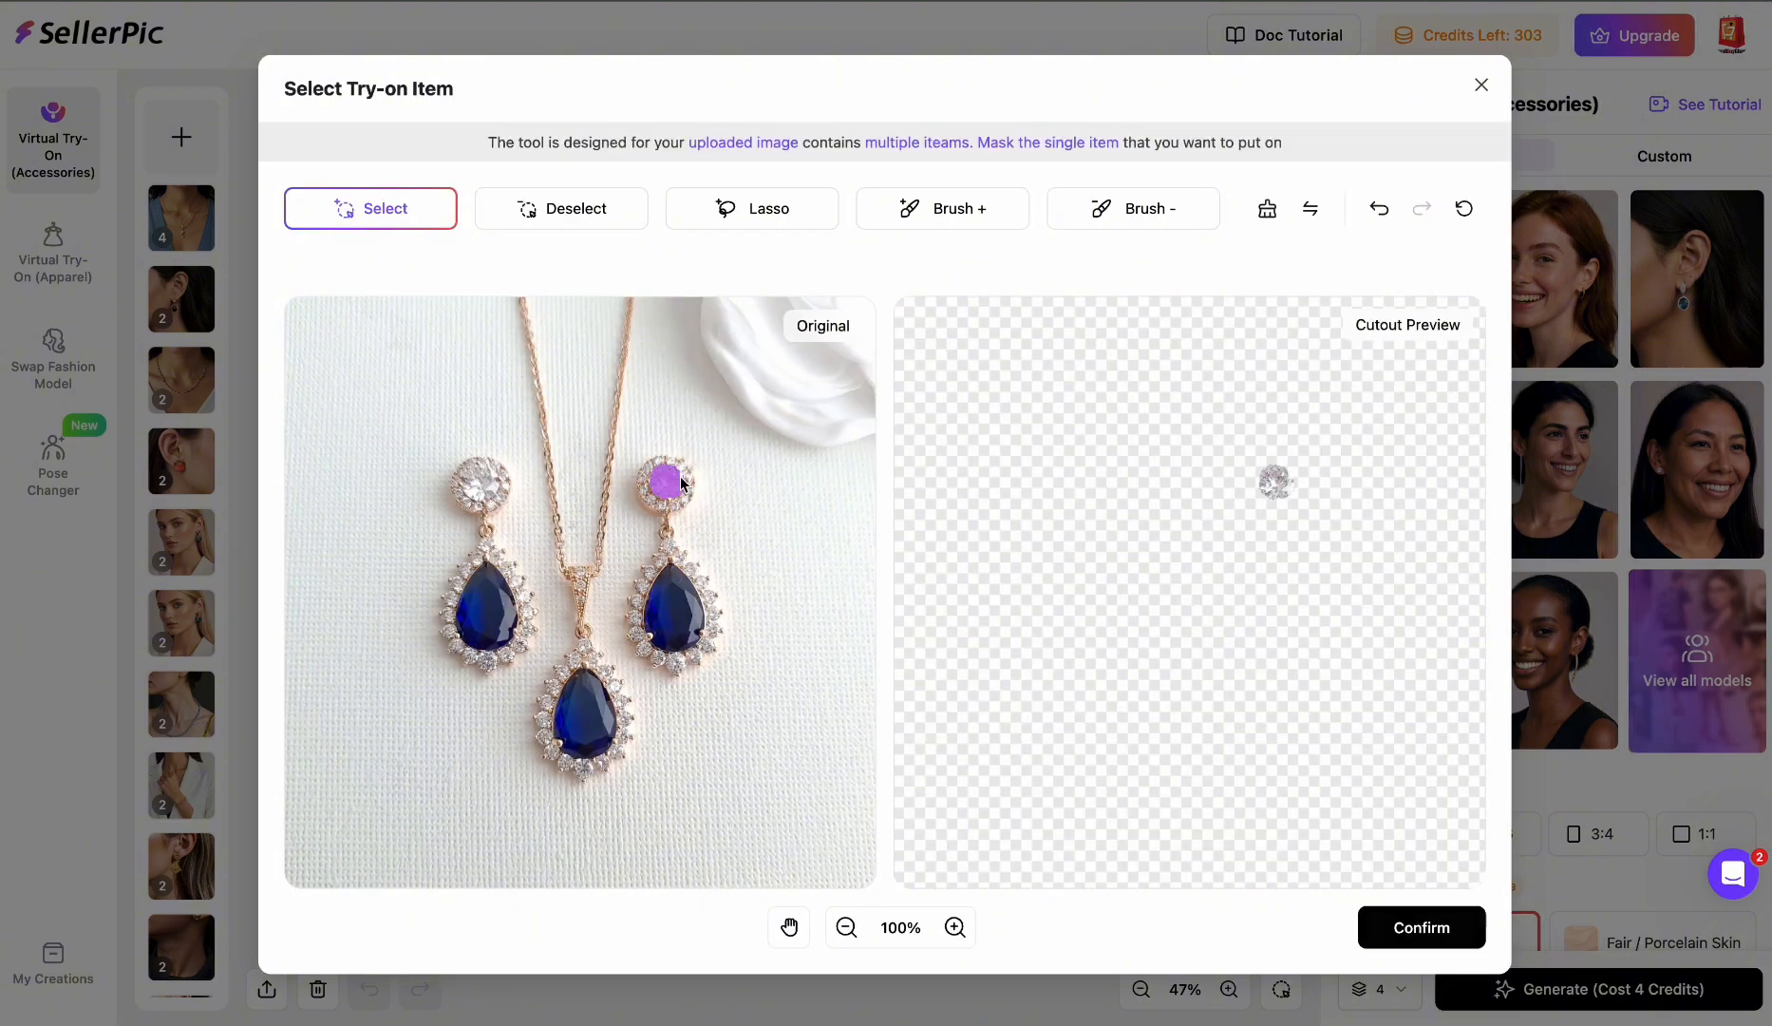
{"action": "left_click", "coordinate": [673, 557]}
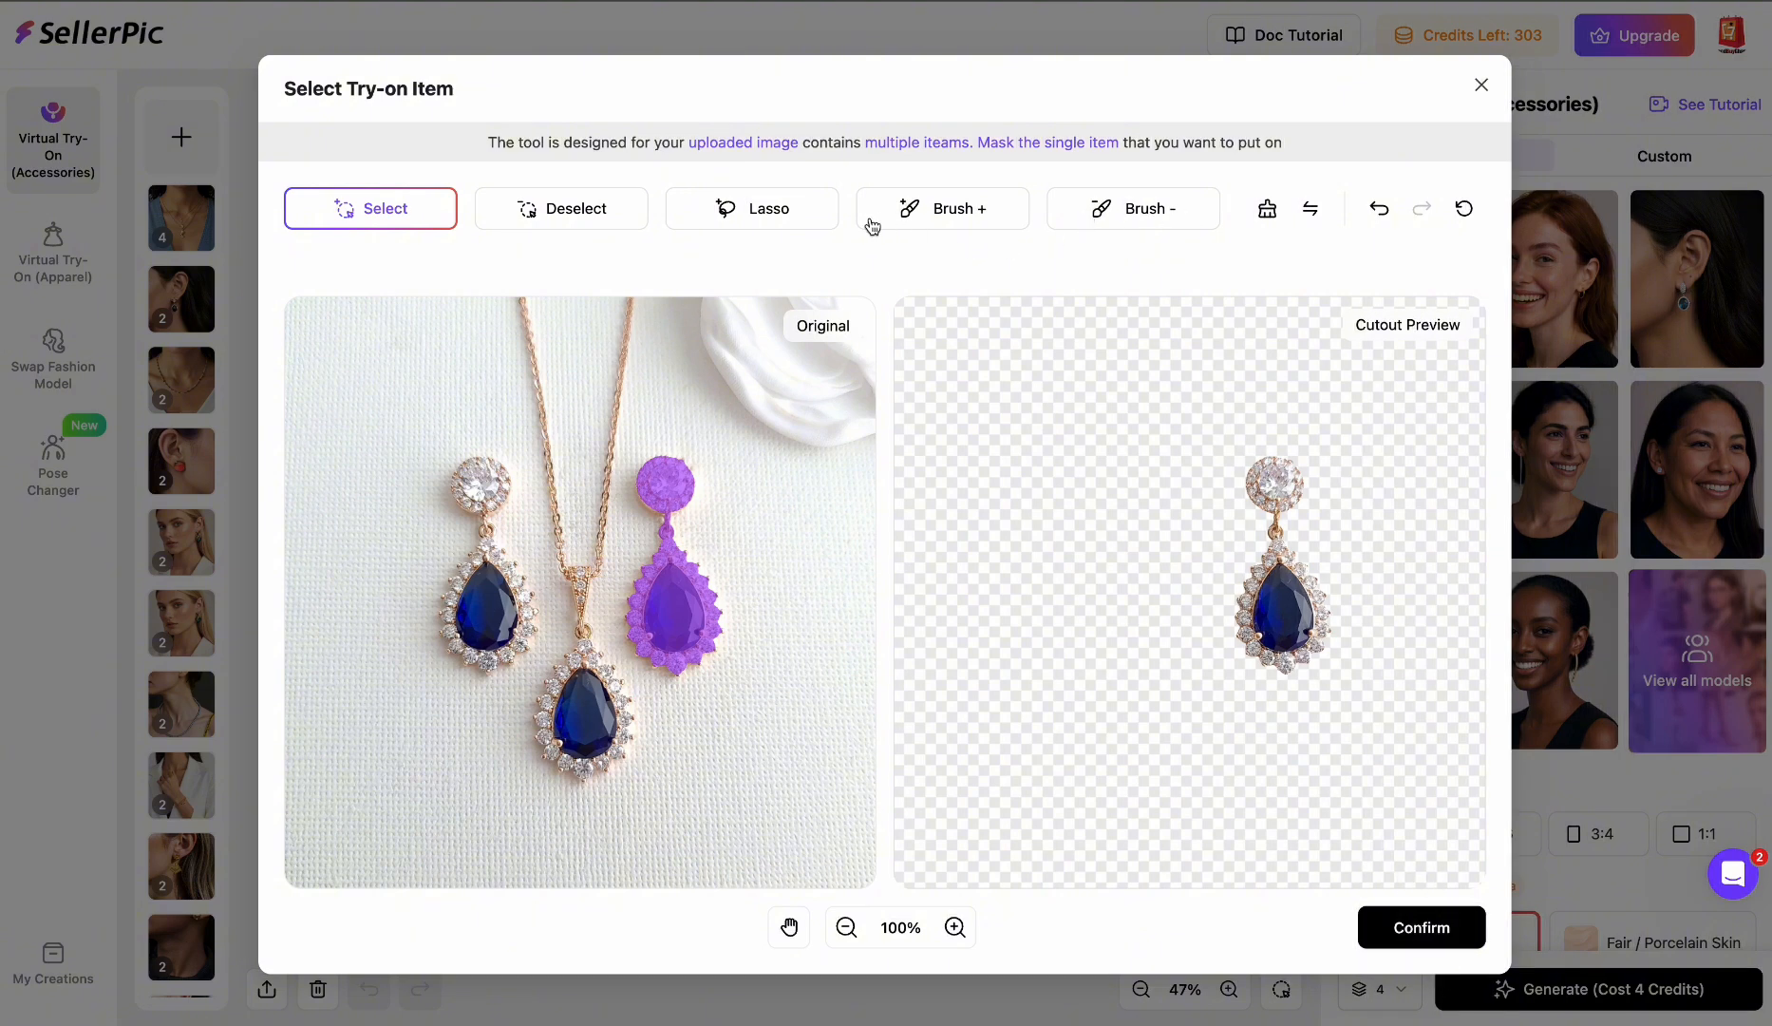
{"action": "left_click", "coordinate": [958, 226]}
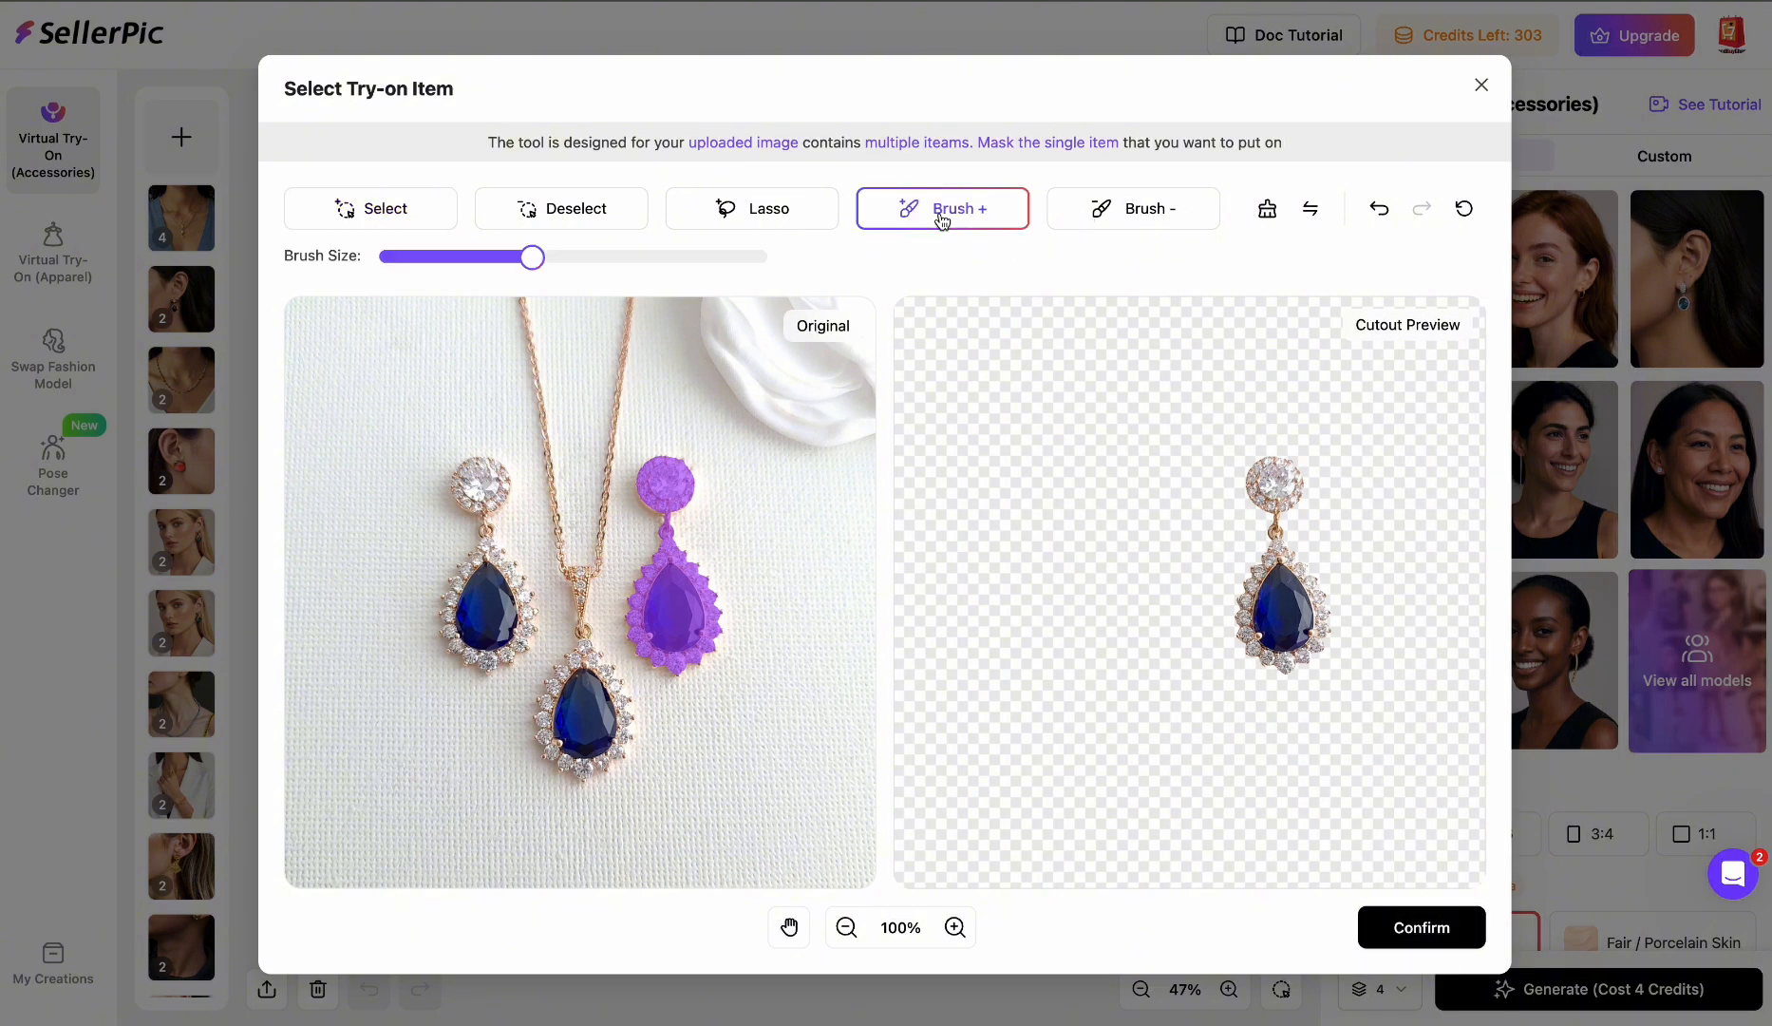
{"action": "left_click_drag", "start_coordinate": [662, 475], "coordinate": [660, 494]}
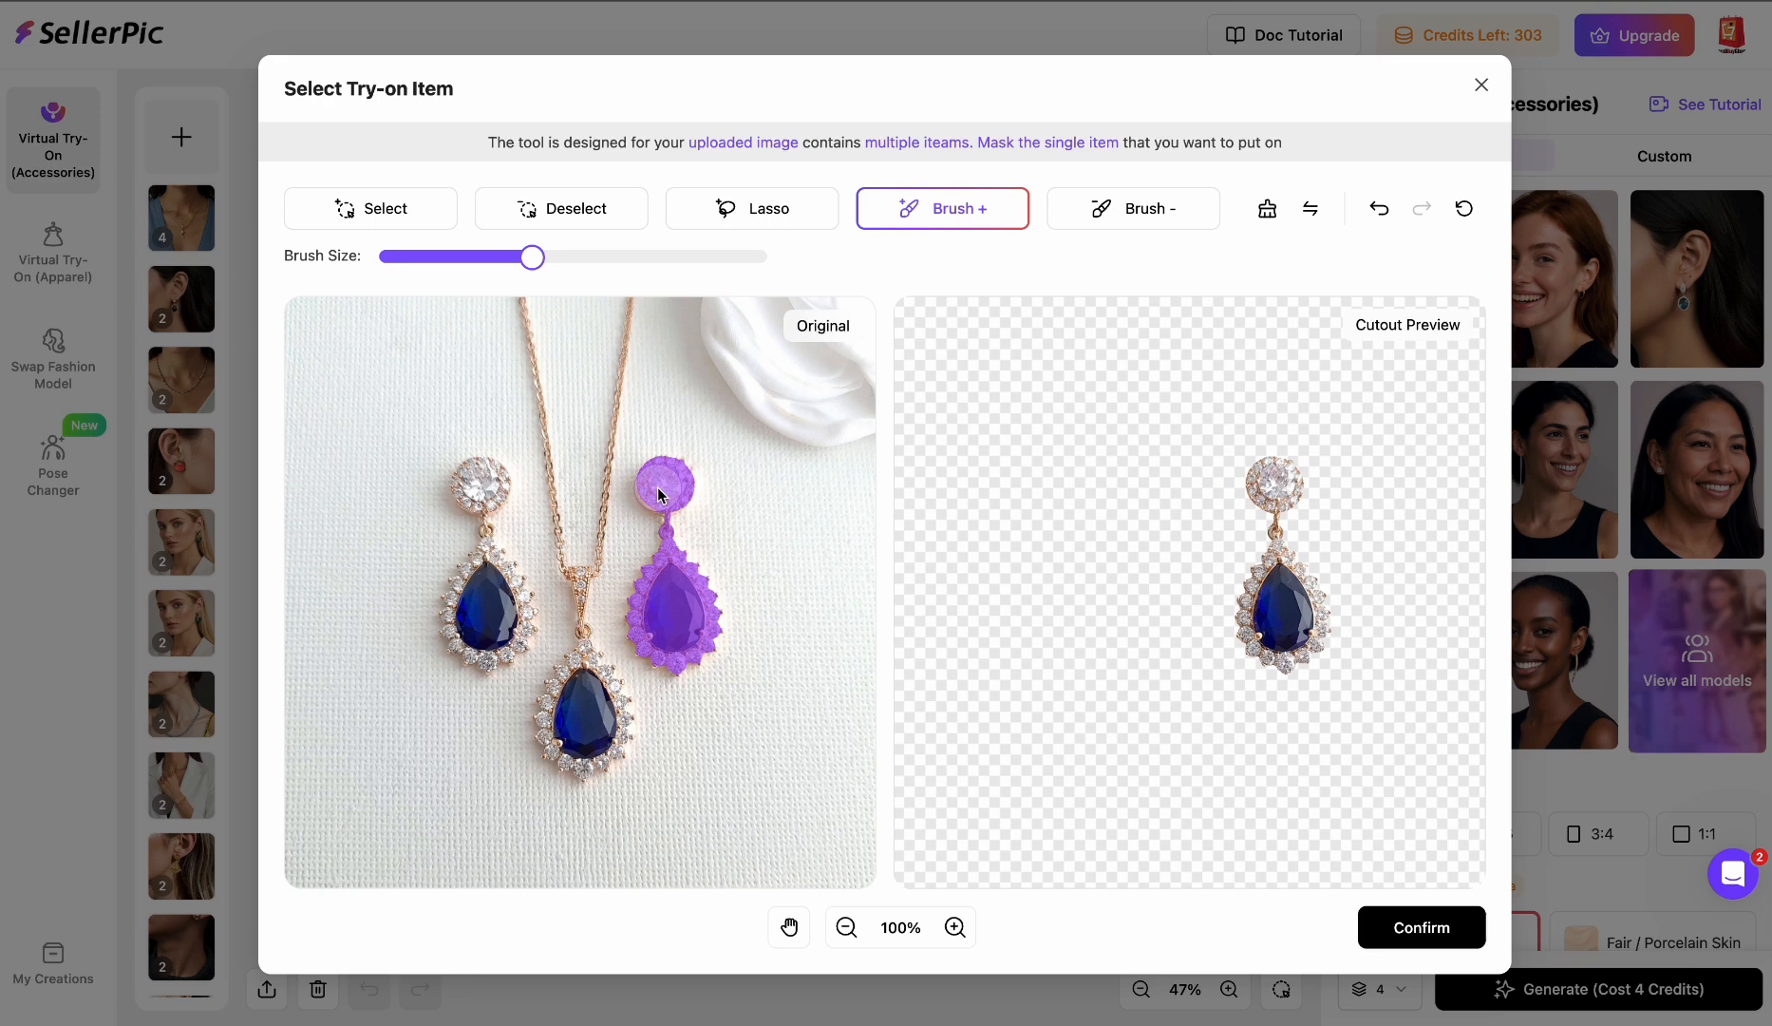
{"action": "left_click", "coordinate": [658, 489]}
{"action": "left_click", "coordinate": [661, 494]}
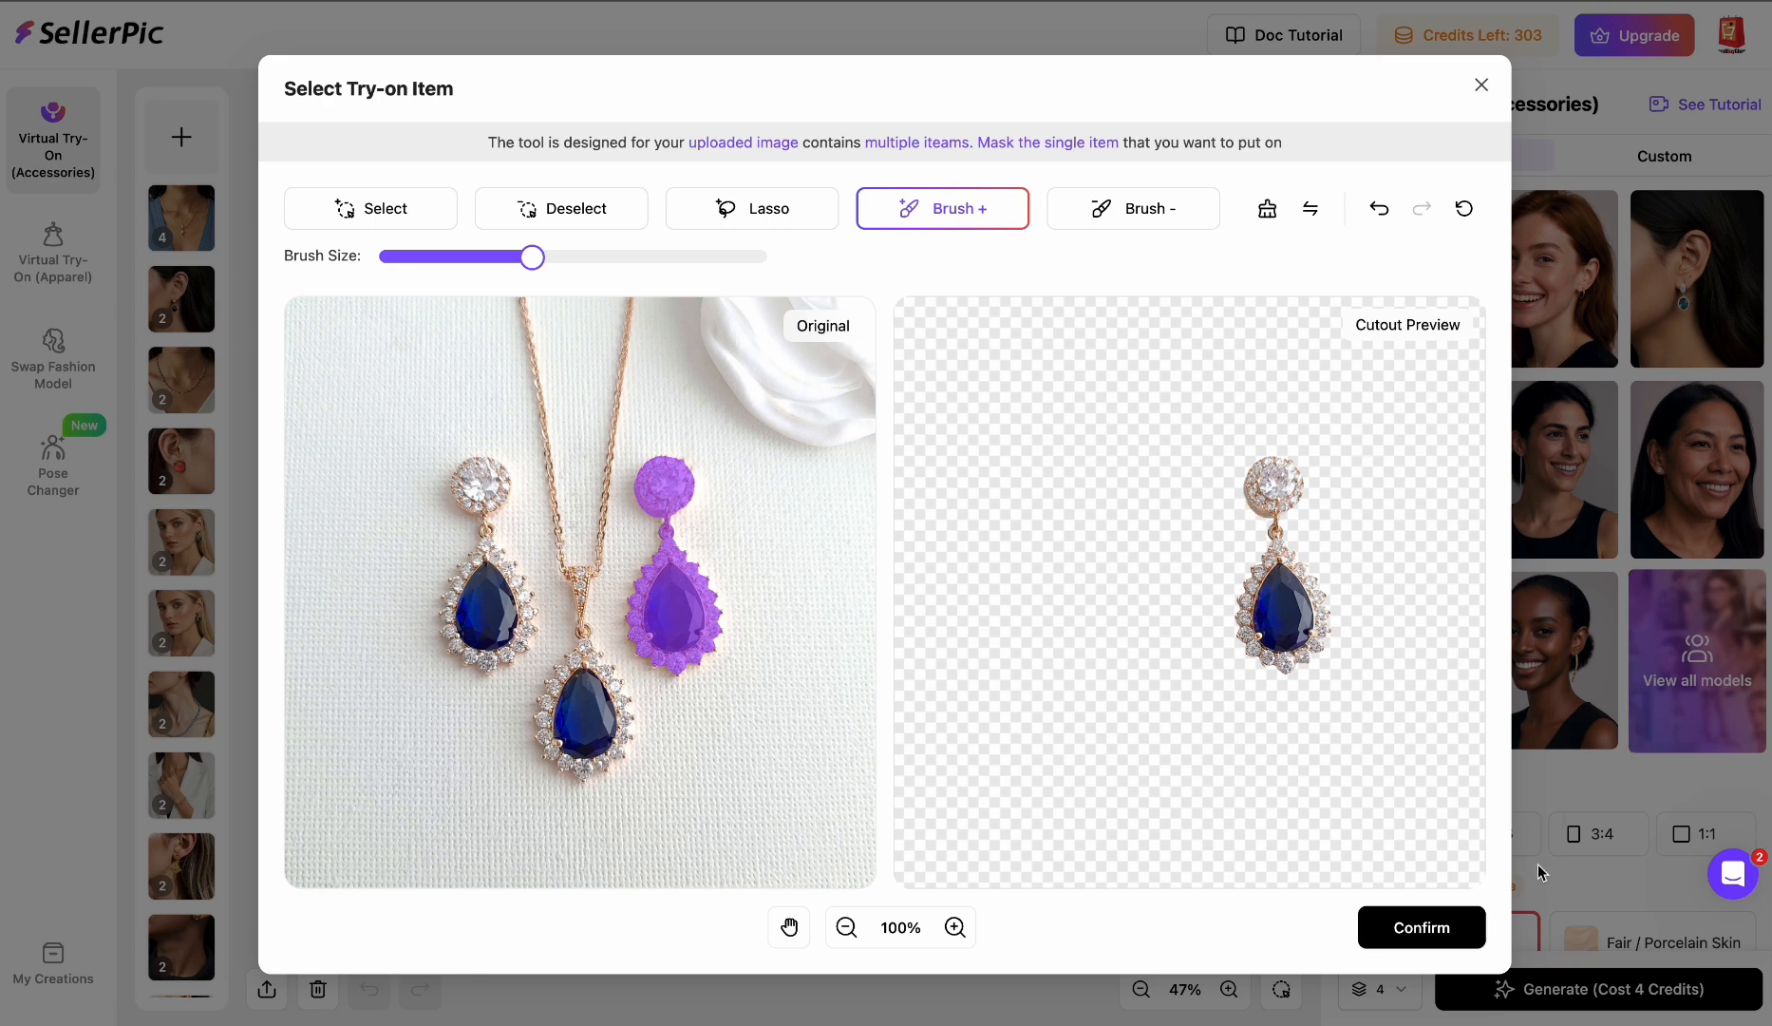
{"action": "left_click", "coordinate": [1422, 926]}
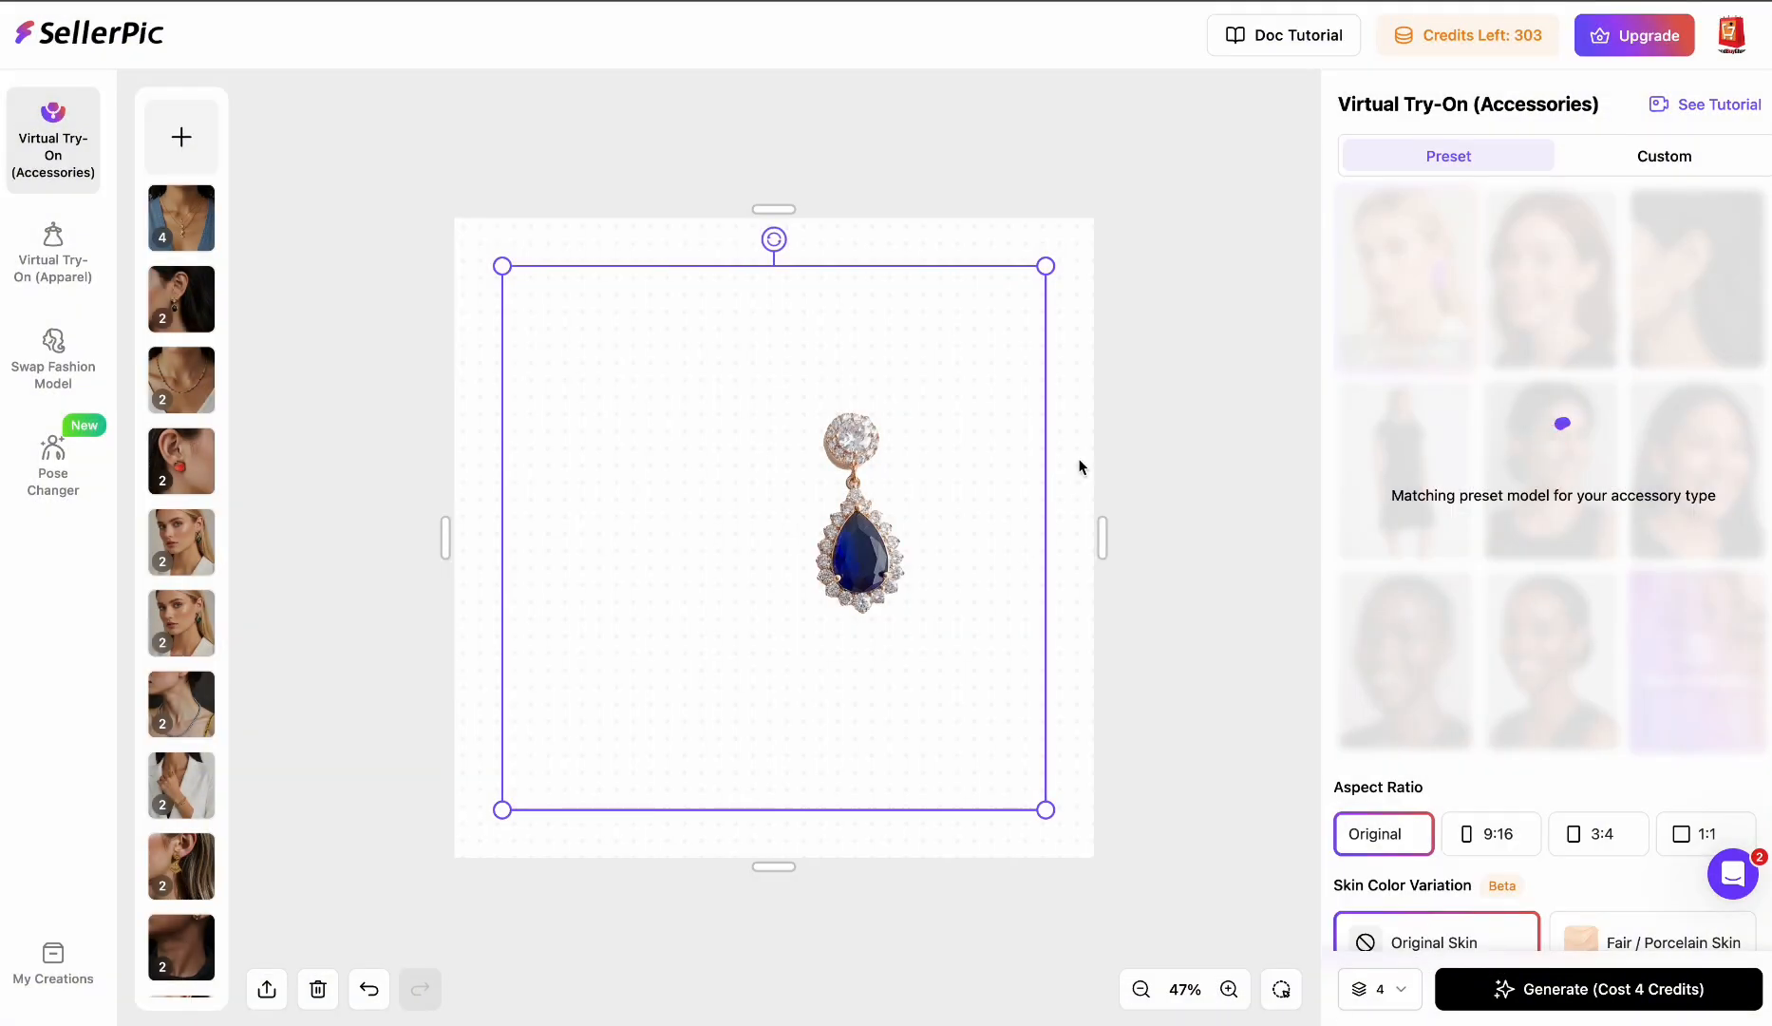
- Set the output count to 2 and generate the earring try-on images
{"action": "scroll", "coordinate": [1674, 834], "scroll_direction": "down", "scroll_amount": 2}
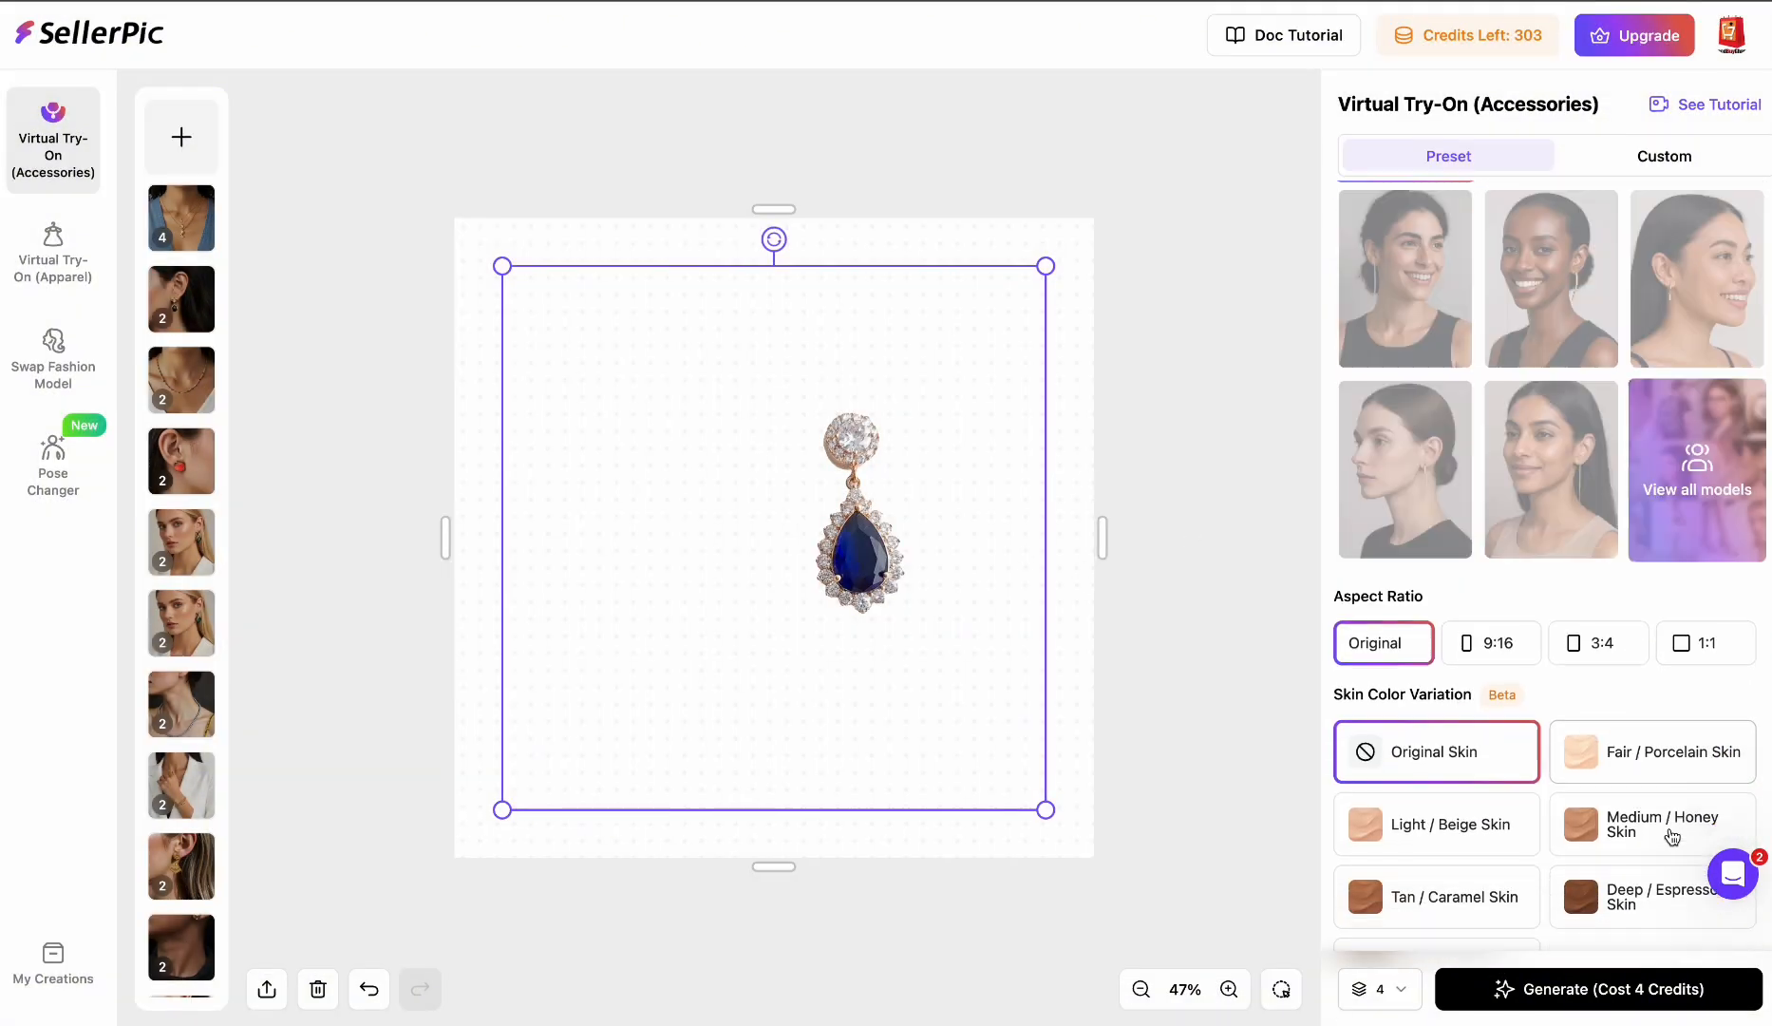
{"action": "scroll", "coordinate": [1671, 832], "scroll_direction": "up", "scroll_amount": 1}
{"action": "scroll", "coordinate": [1681, 841], "scroll_direction": "down", "scroll_amount": 2}
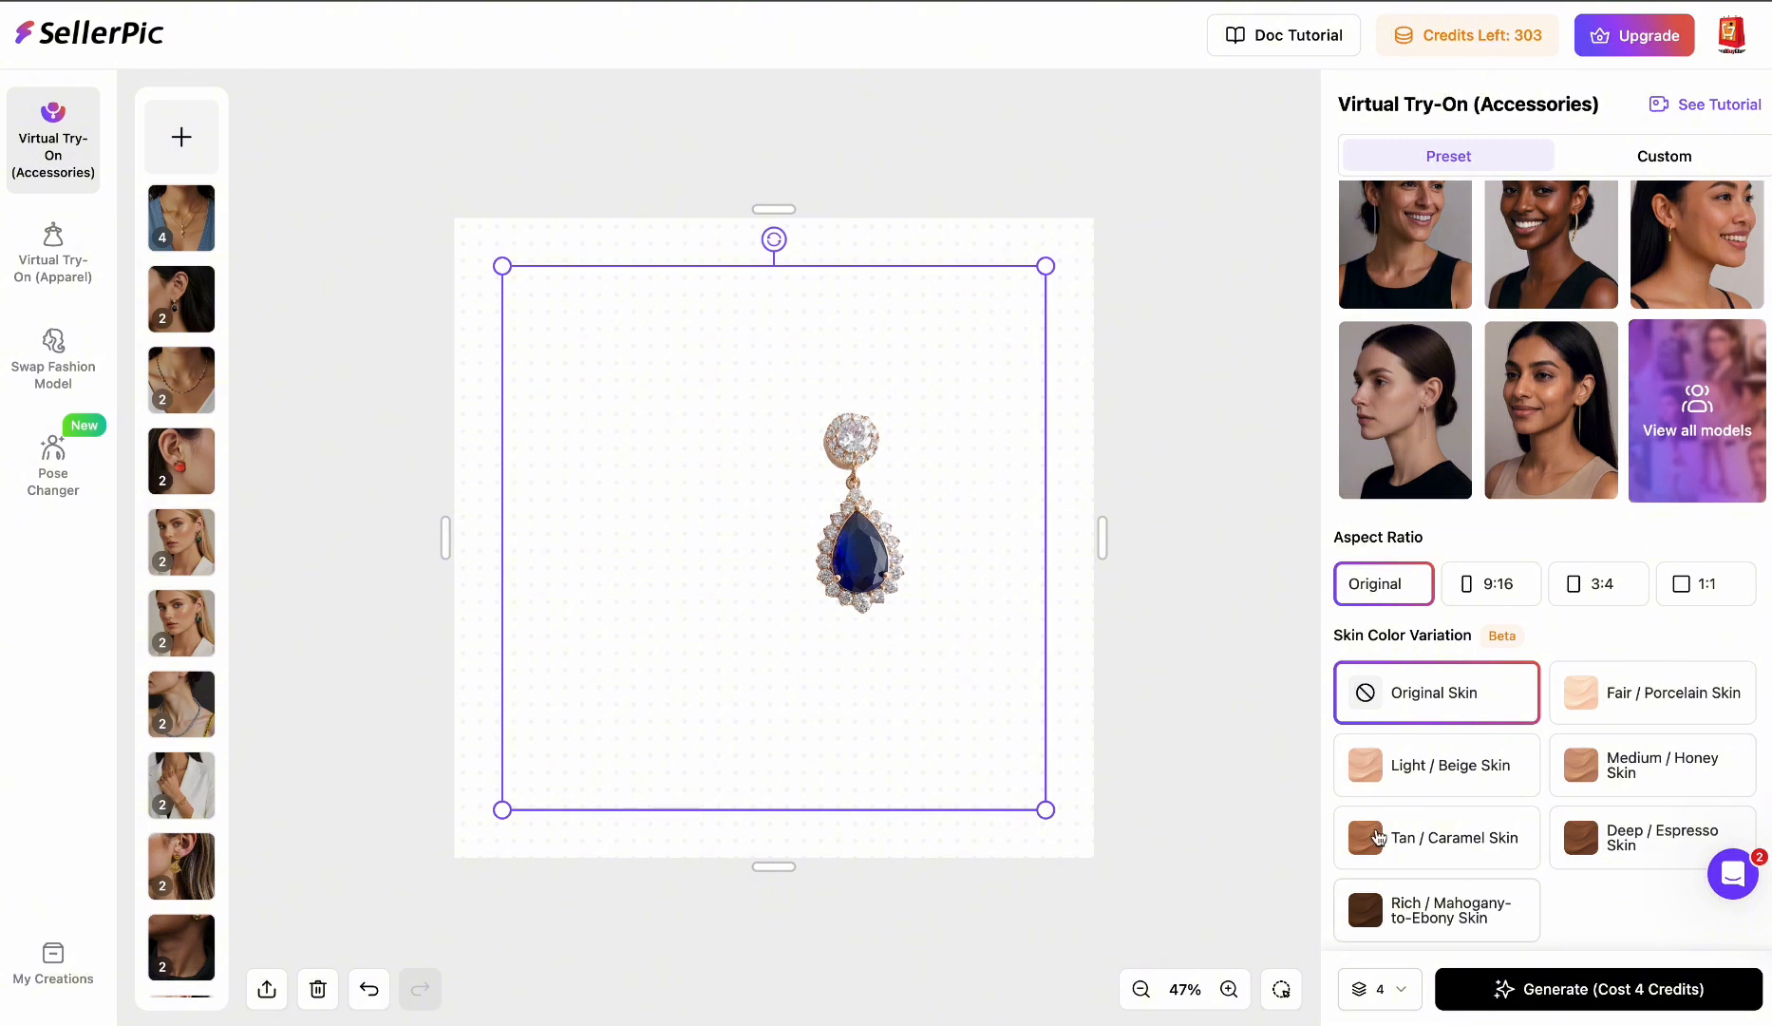
{"action": "left_click", "coordinate": [1379, 989]}
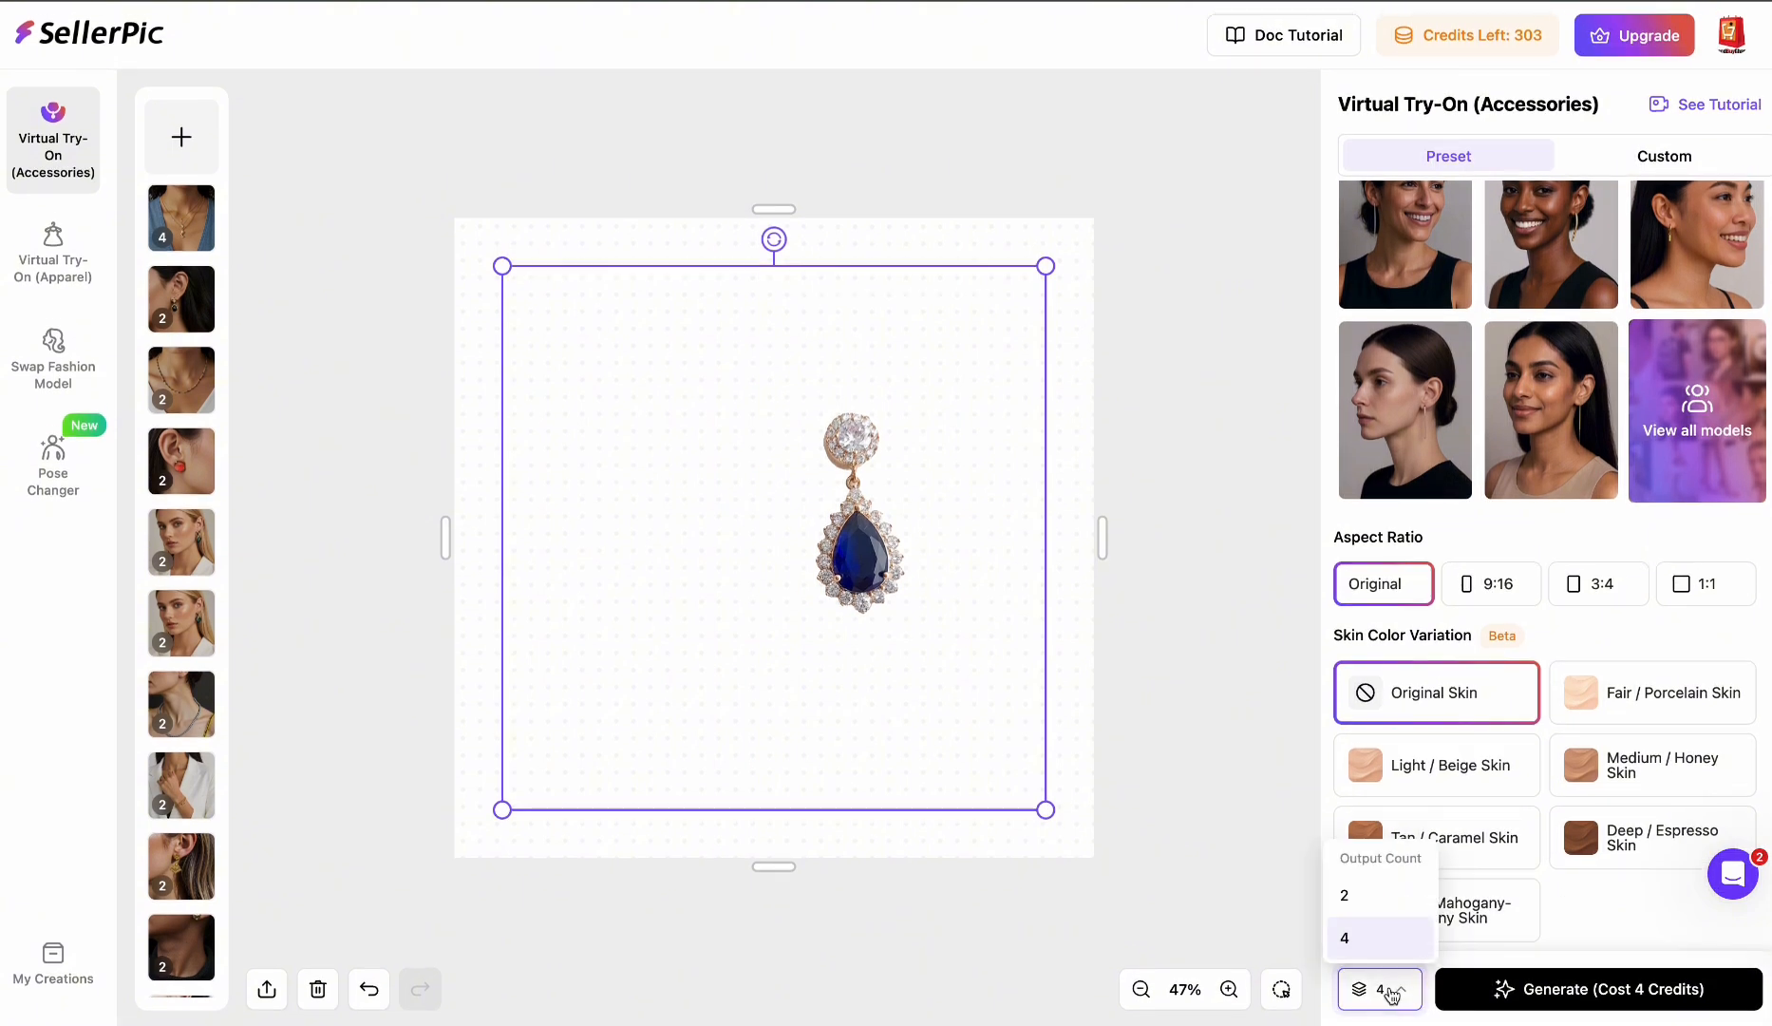
{"action": "left_click", "coordinate": [1364, 902]}
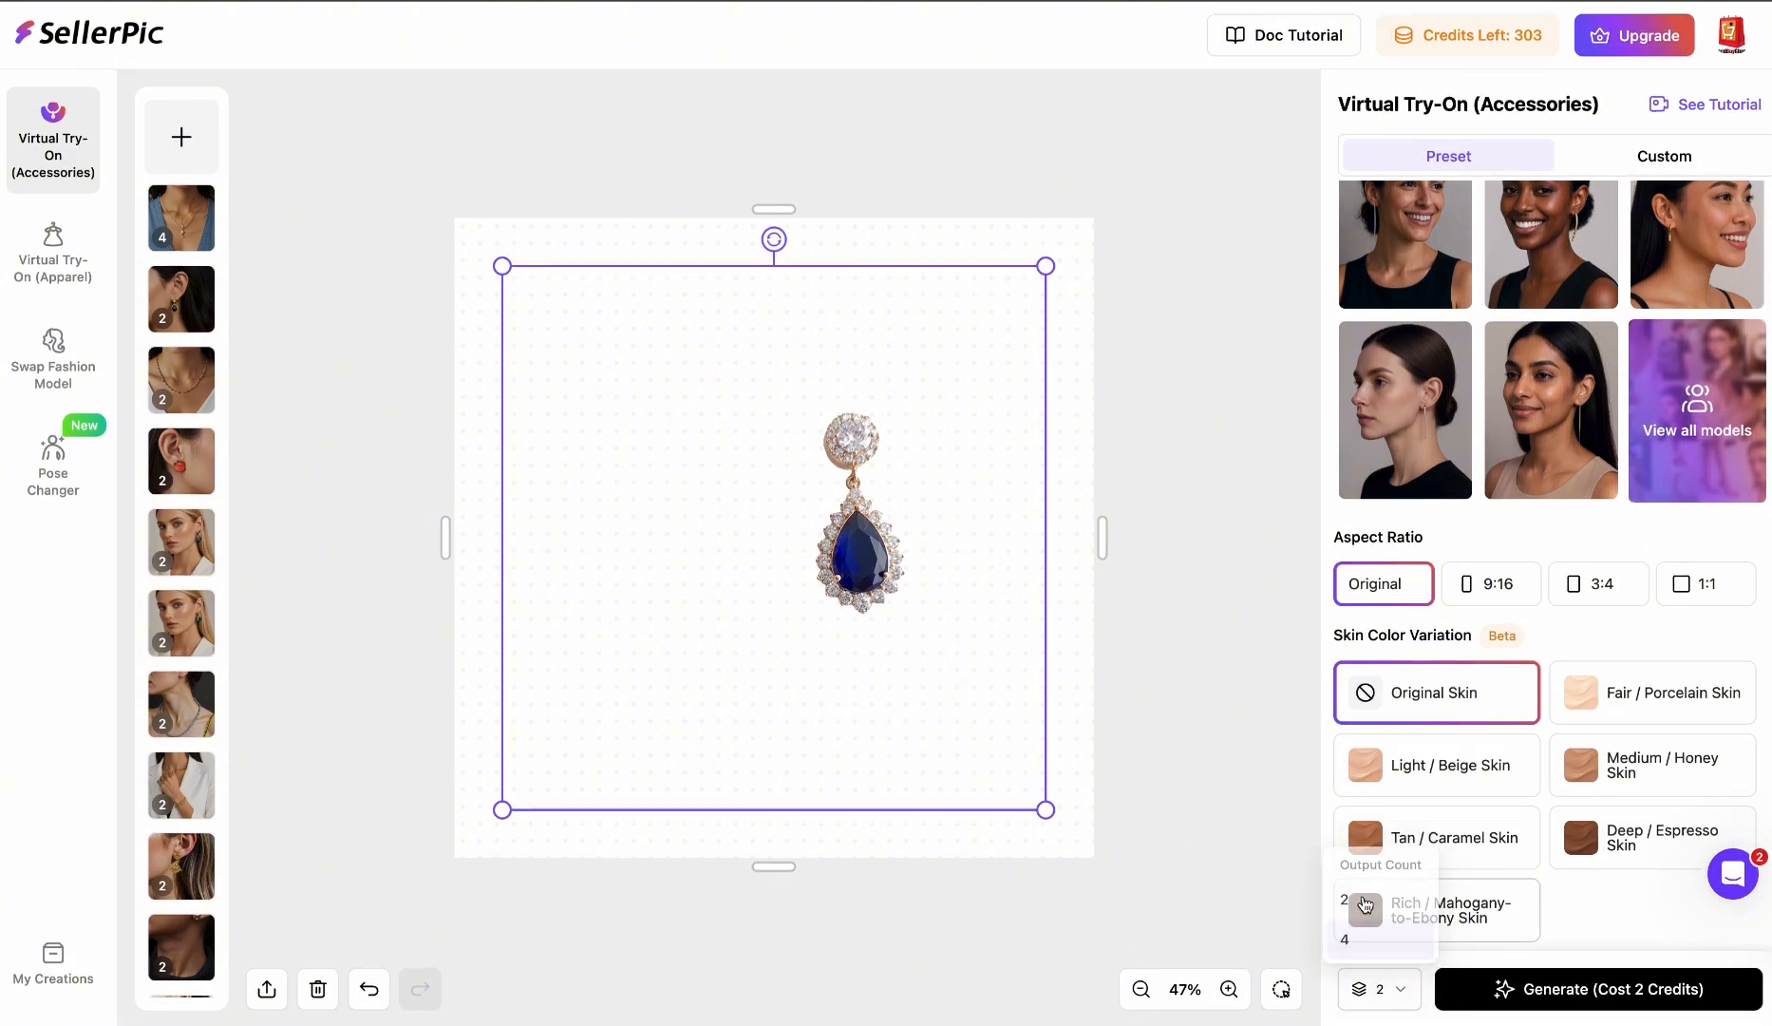
{"action": "left_click", "coordinate": [1648, 989]}
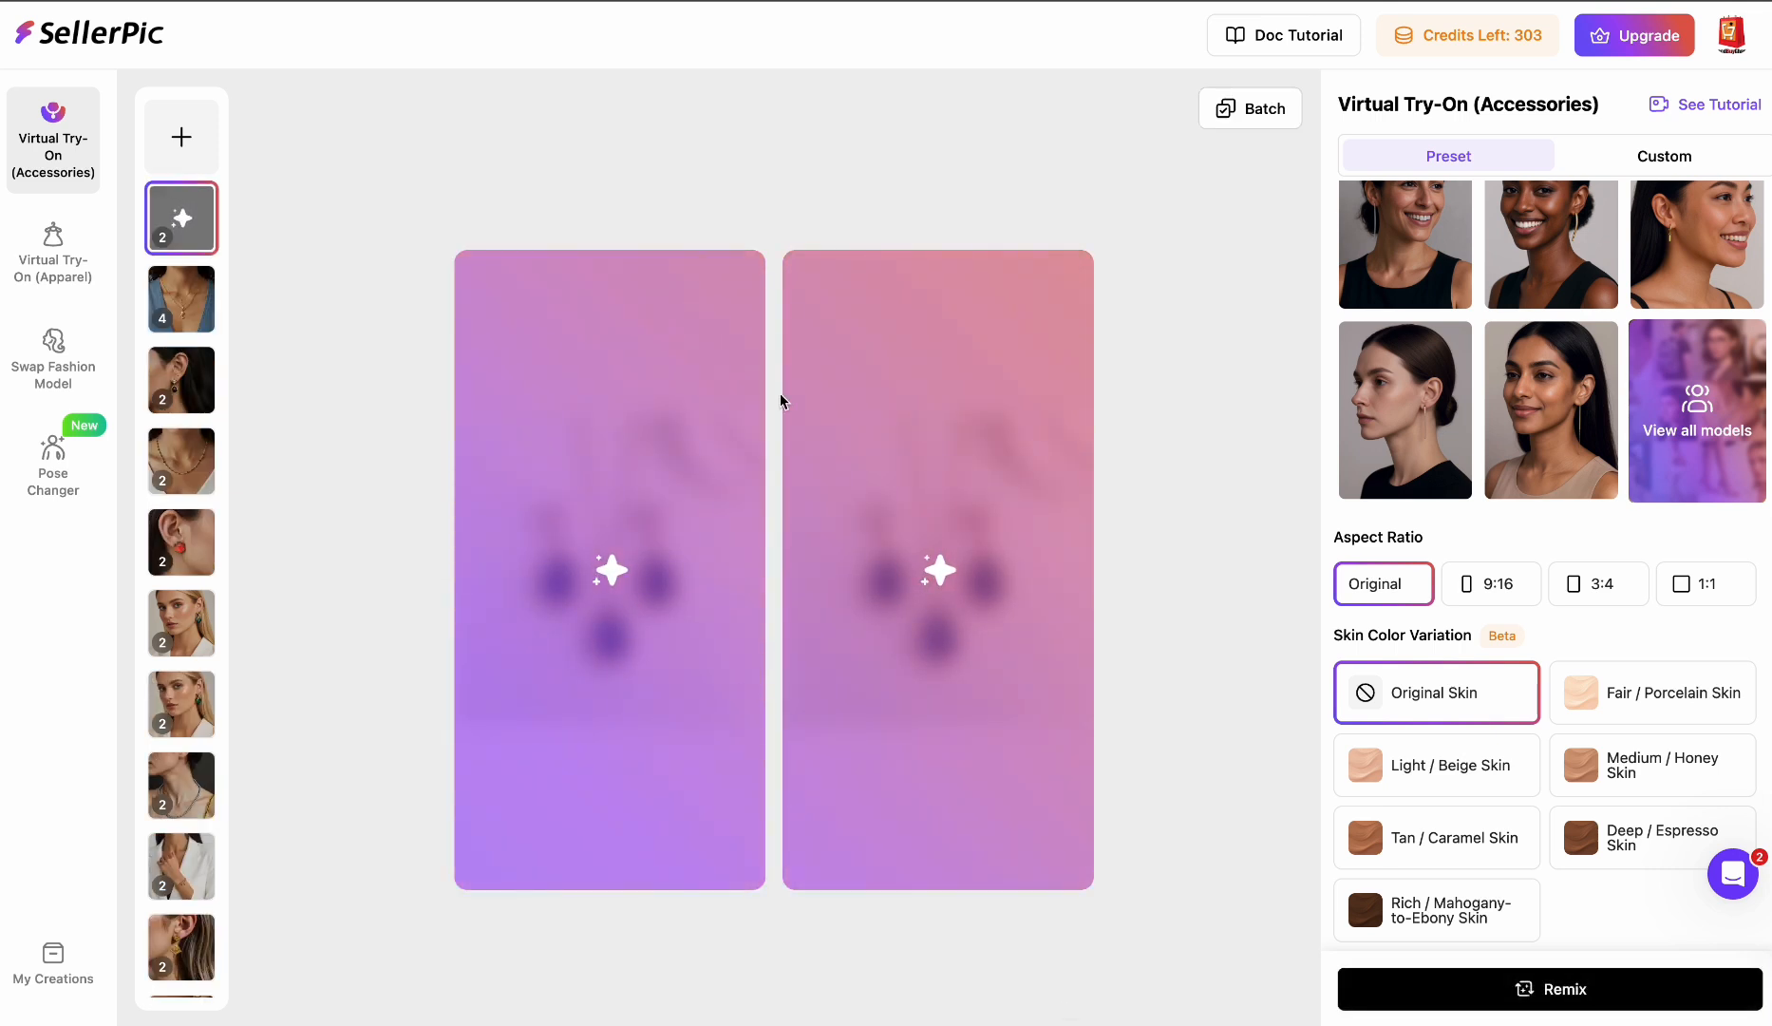
- Open the earring try-on results, compare both images, and download the second one as a free PNG
{"action": "left_click", "coordinate": [53, 983]}
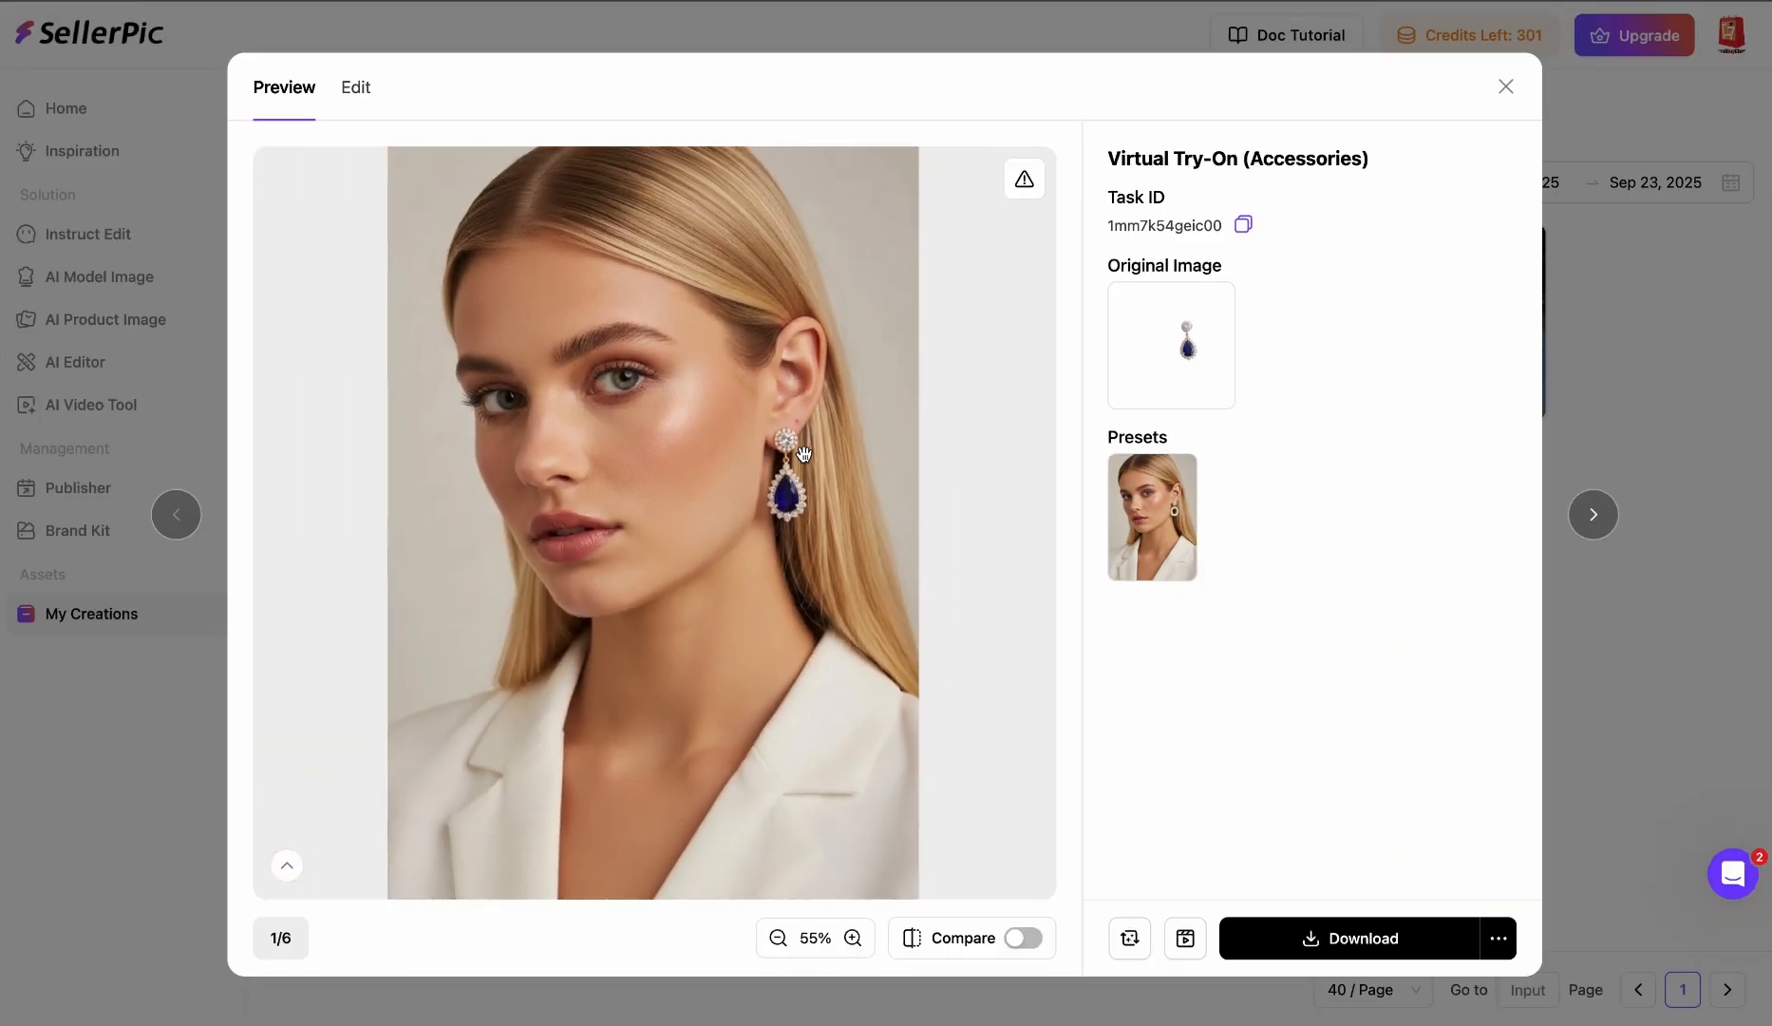
{"action": "left_click", "coordinate": [1592, 514]}
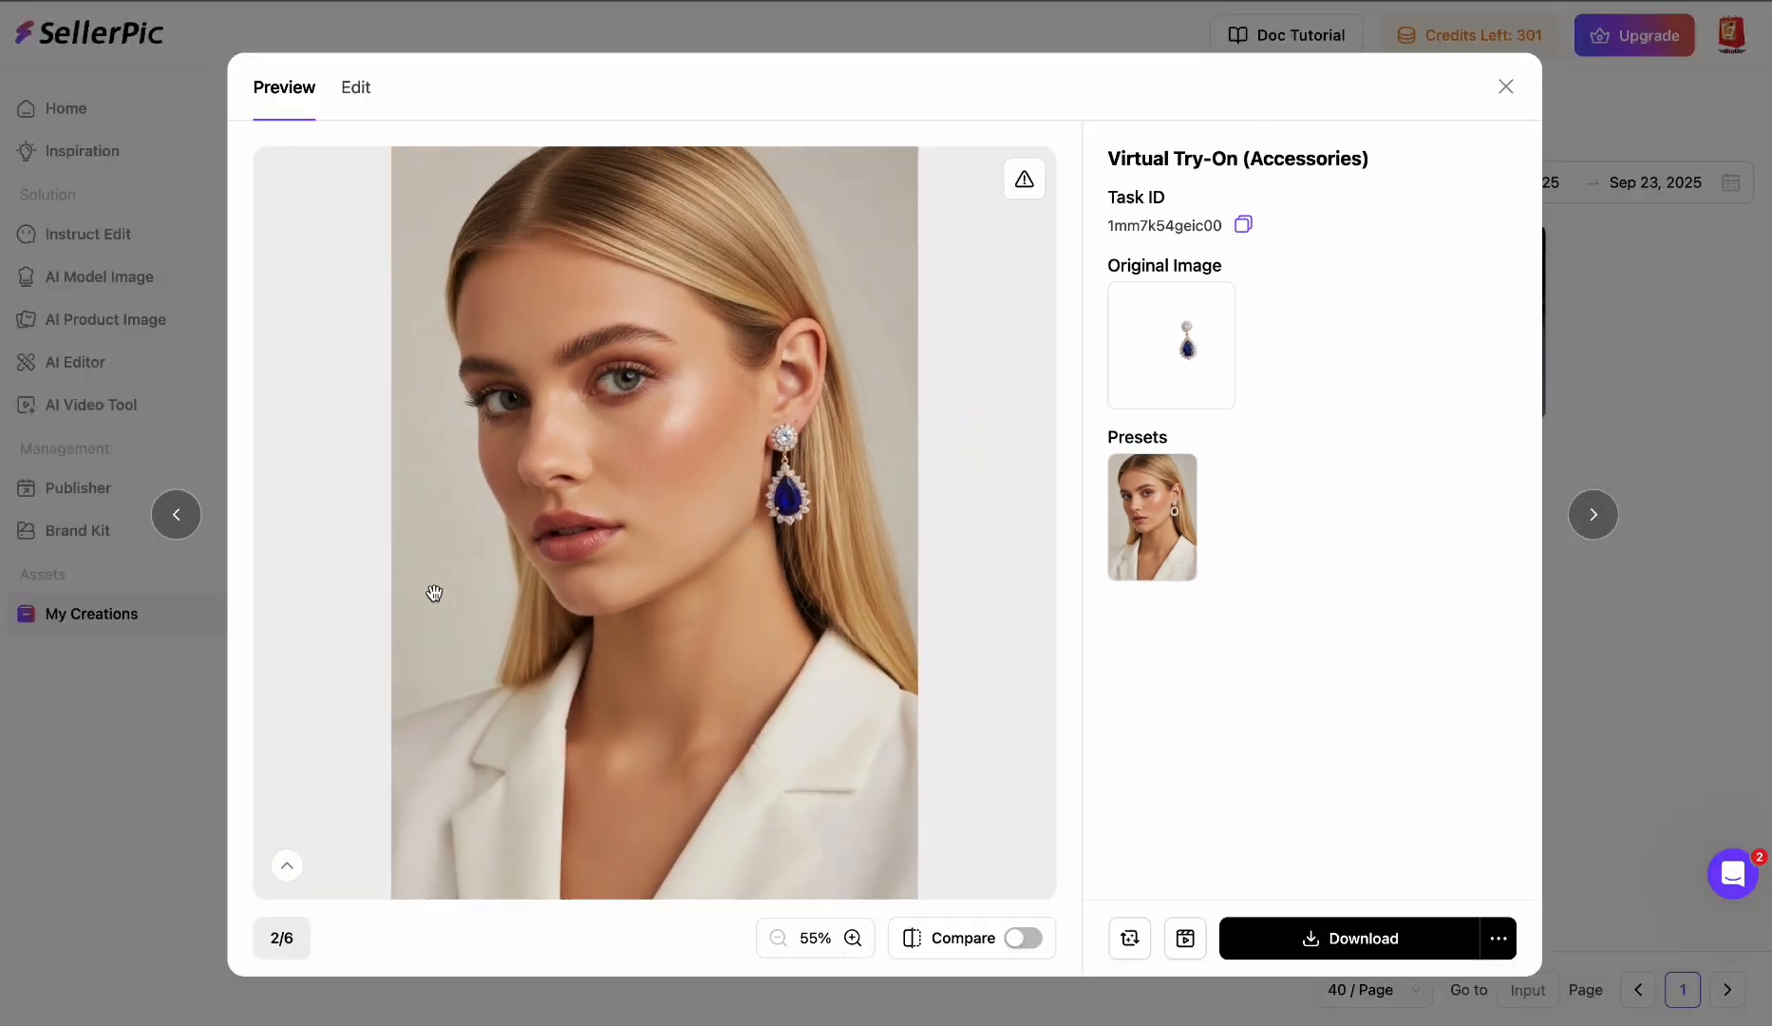
{"action": "left_click", "coordinate": [176, 515]}
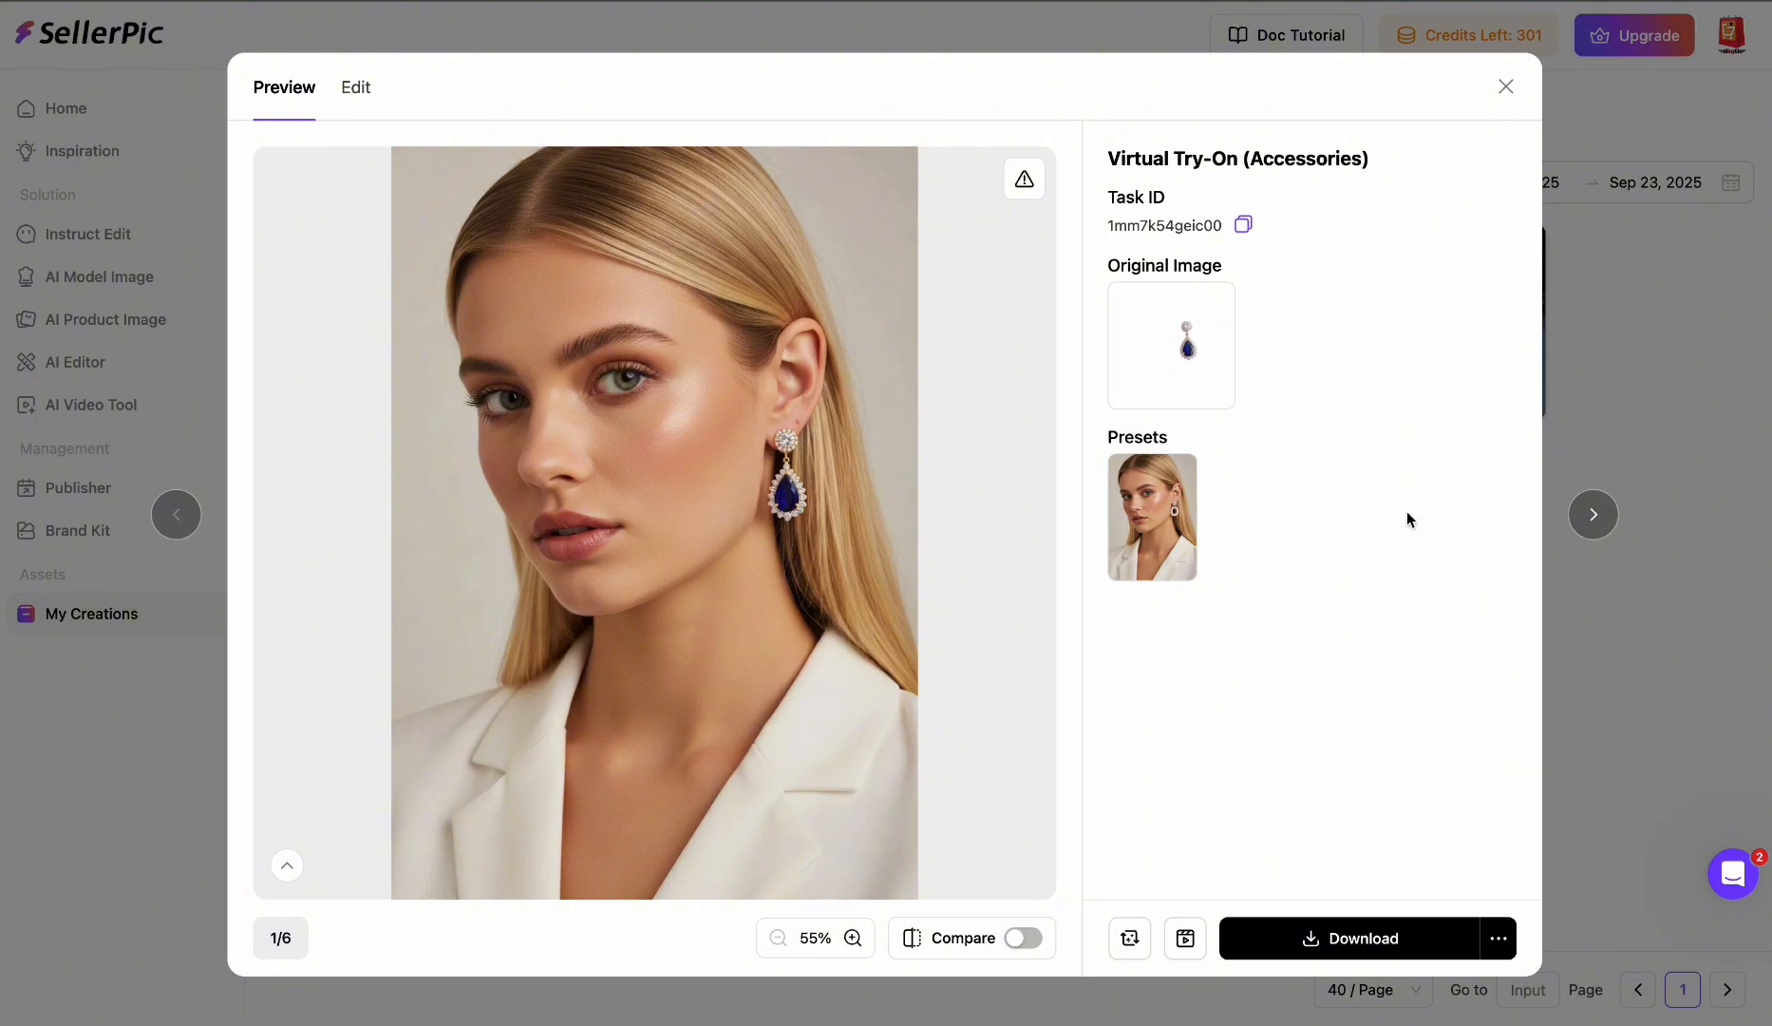
{"action": "left_click", "coordinate": [1592, 516]}
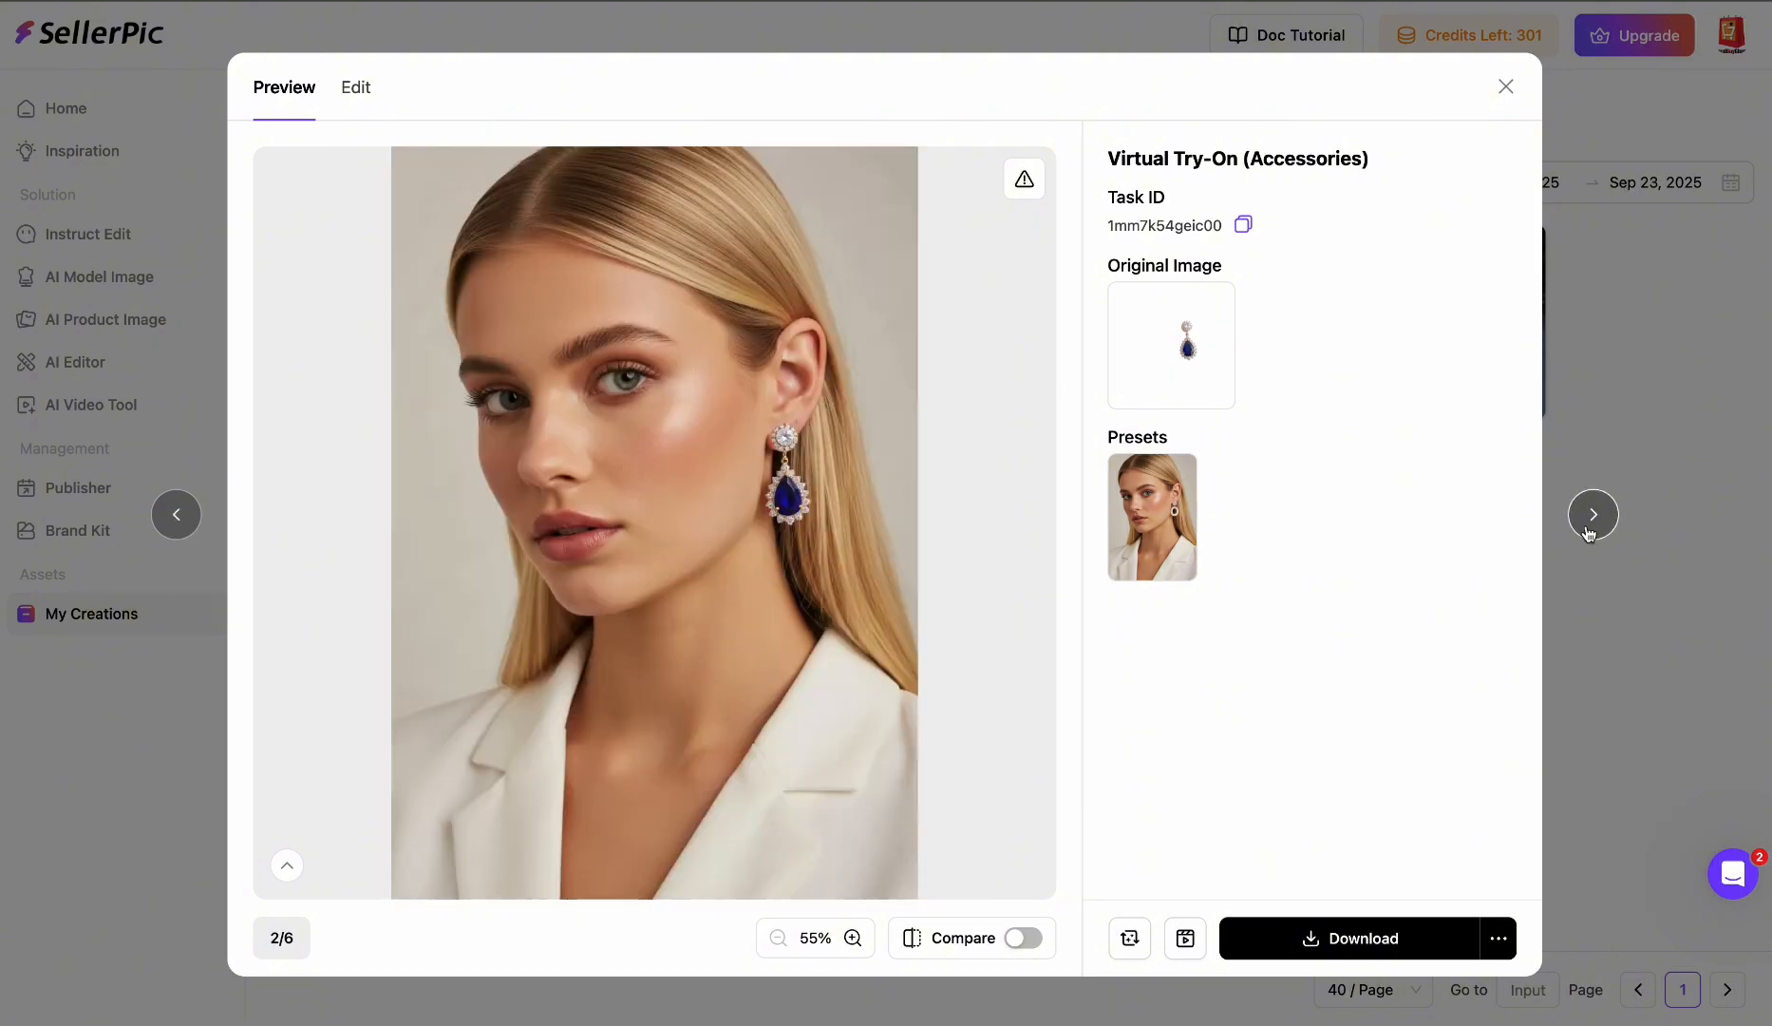
{"action": "left_click", "coordinate": [1386, 950]}
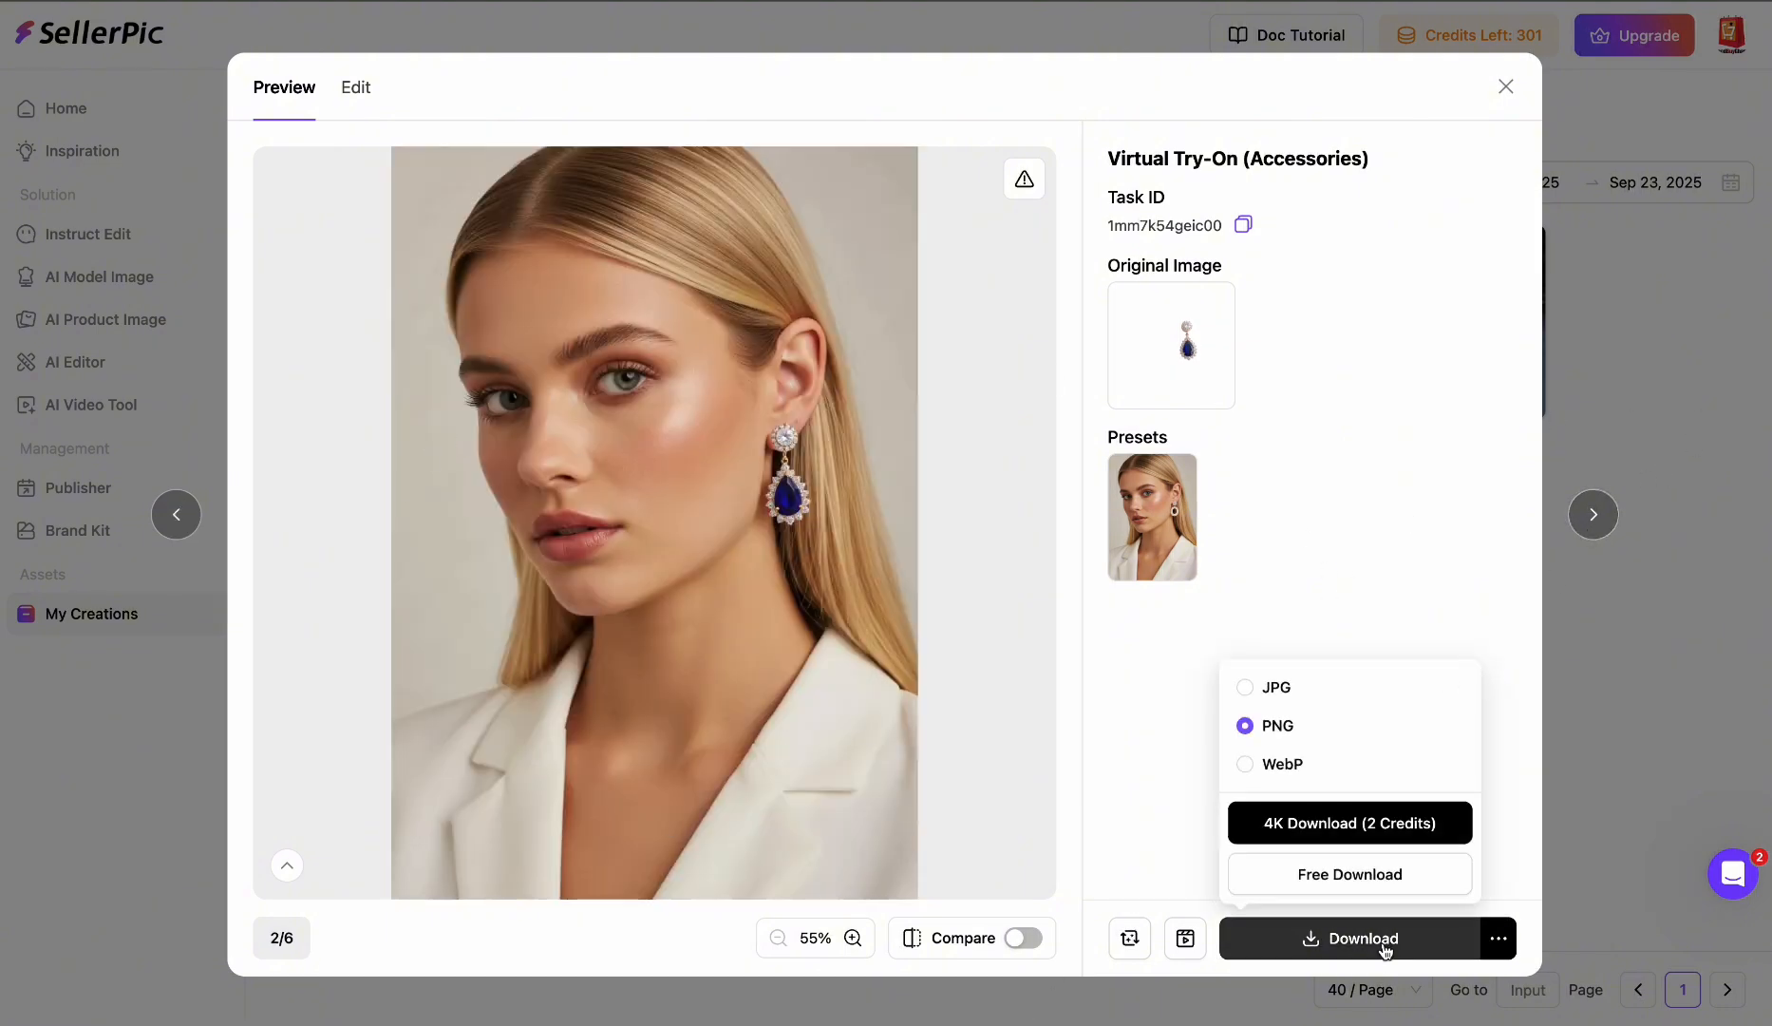
{"action": "left_click", "coordinate": [1370, 864]}
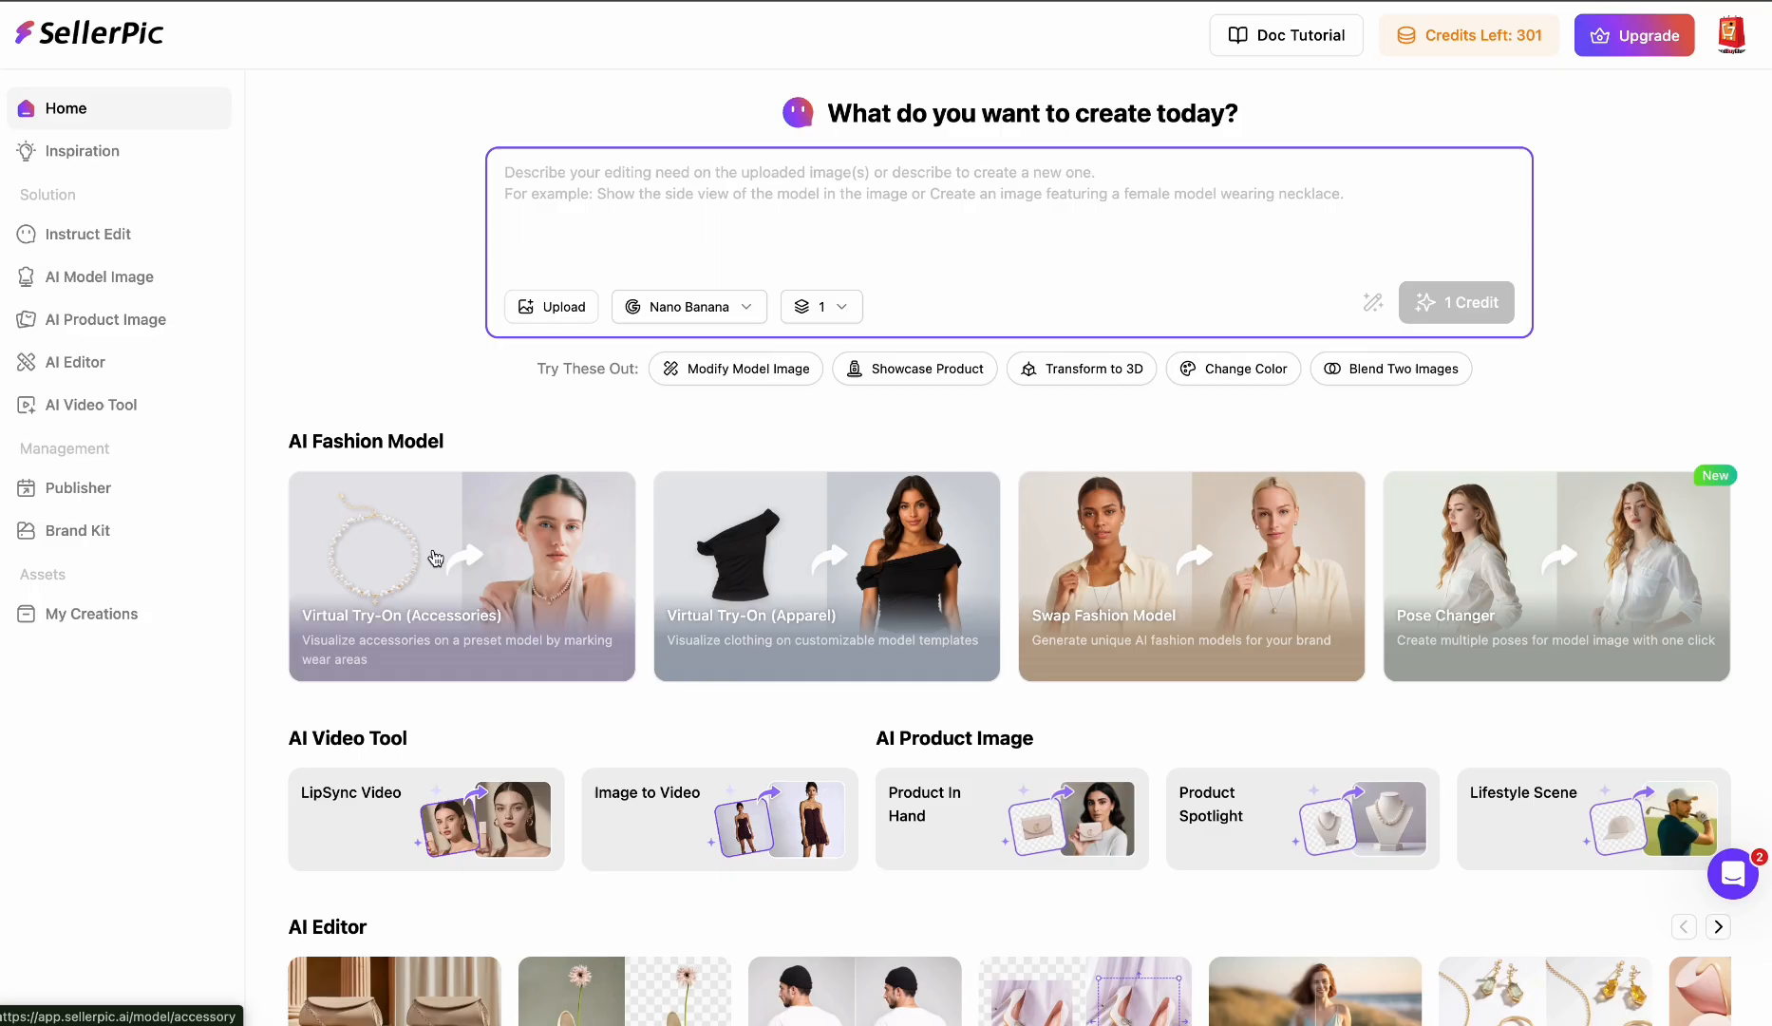
- Start a new try-on by uploading the sapphire earring-and-necklace set image from the device
{"action": "left_click", "coordinate": [435, 554]}
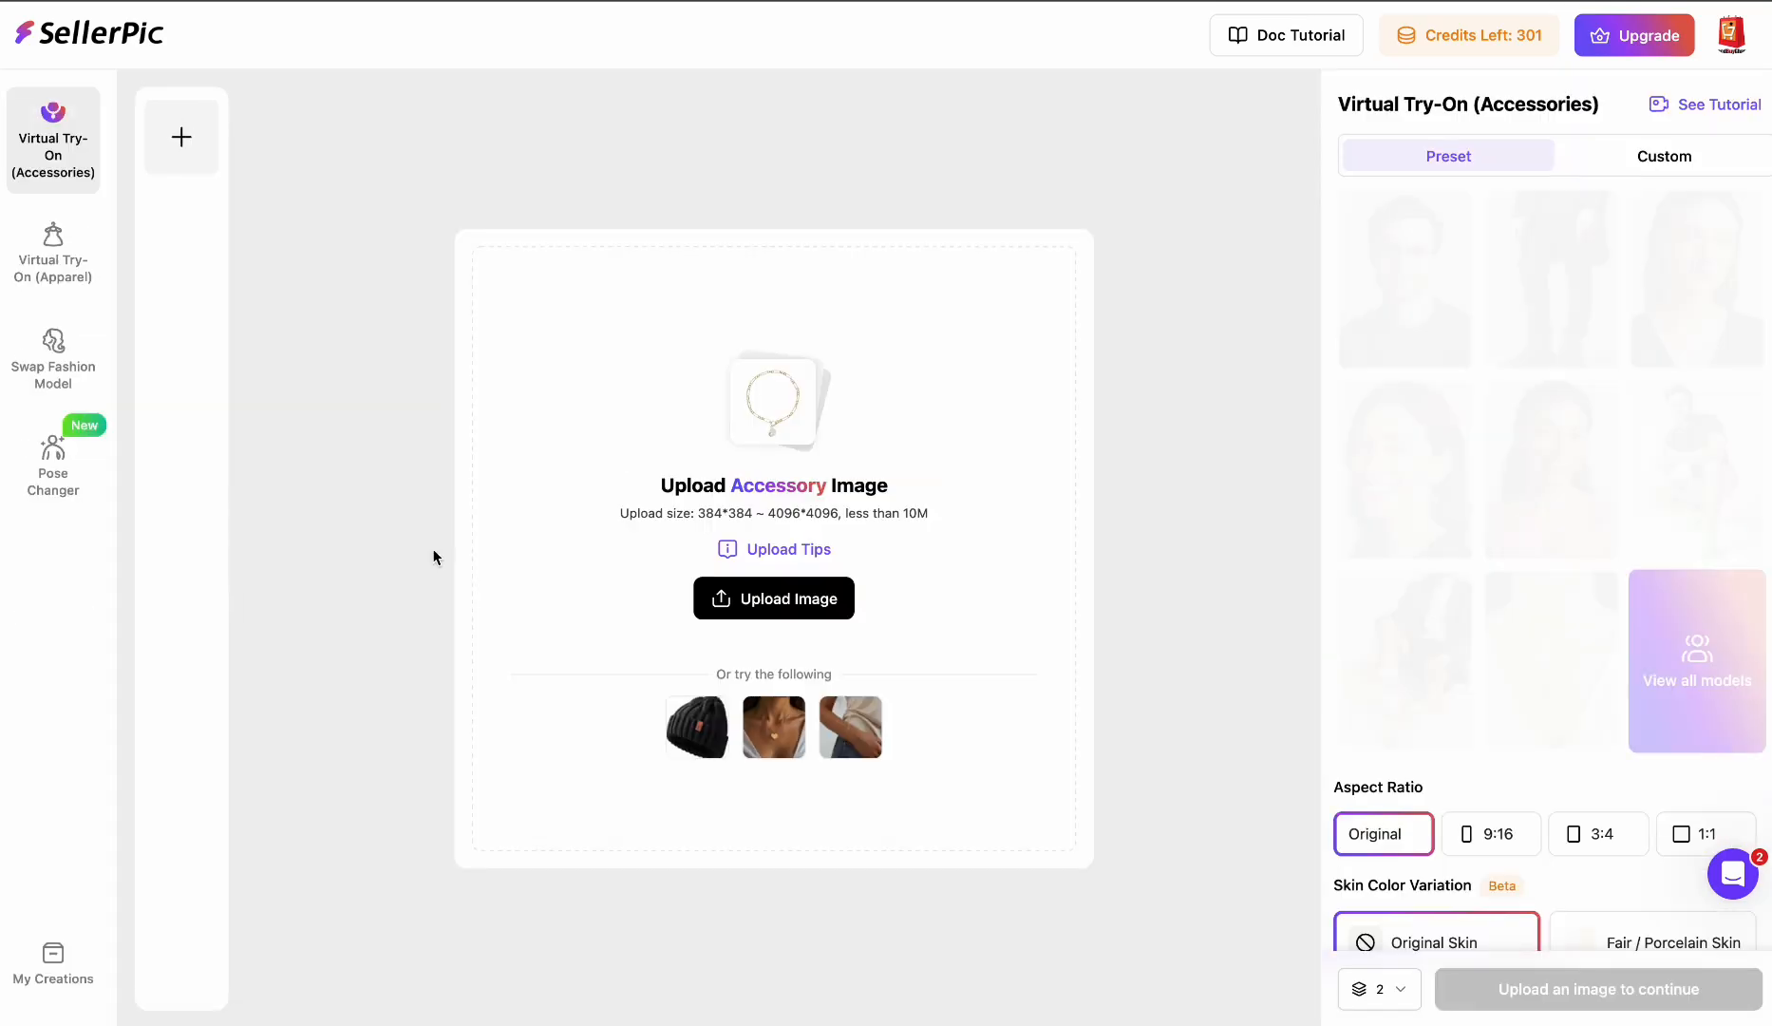
{"action": "mouse_move", "coordinate": [789, 604]}
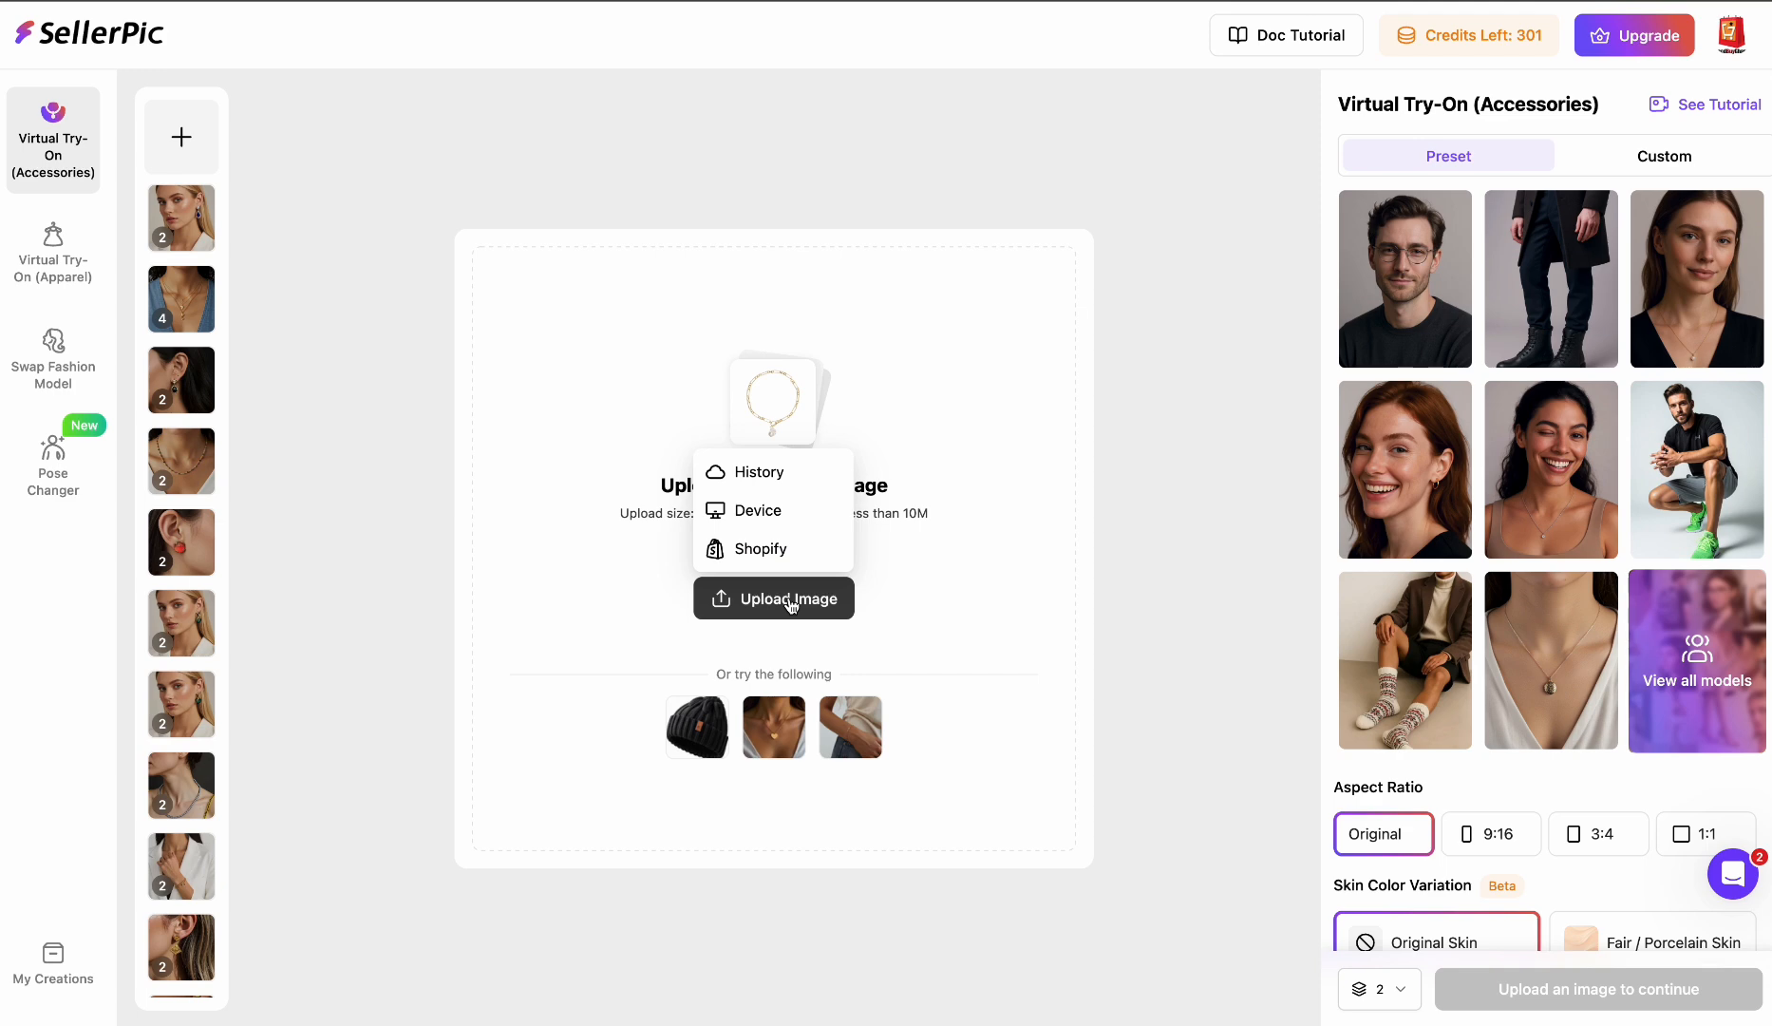
{"action": "left_click", "coordinate": [785, 525]}
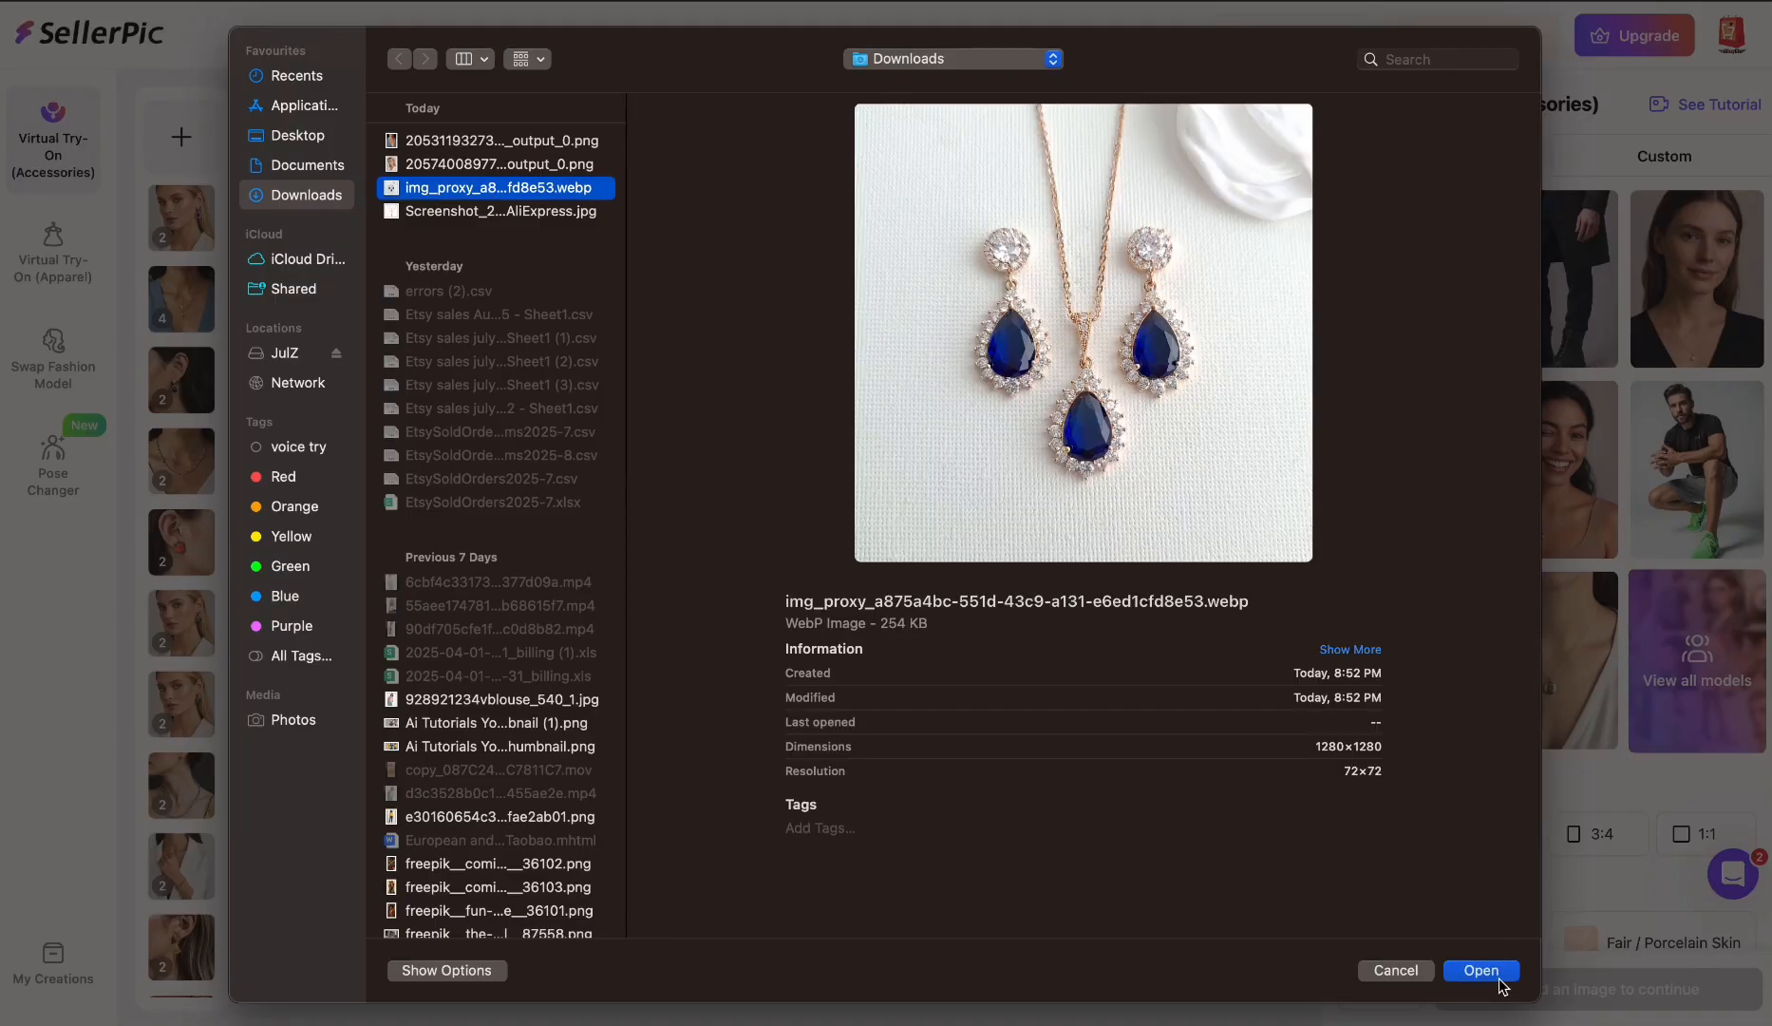
{"action": "left_click", "coordinate": [1480, 970]}
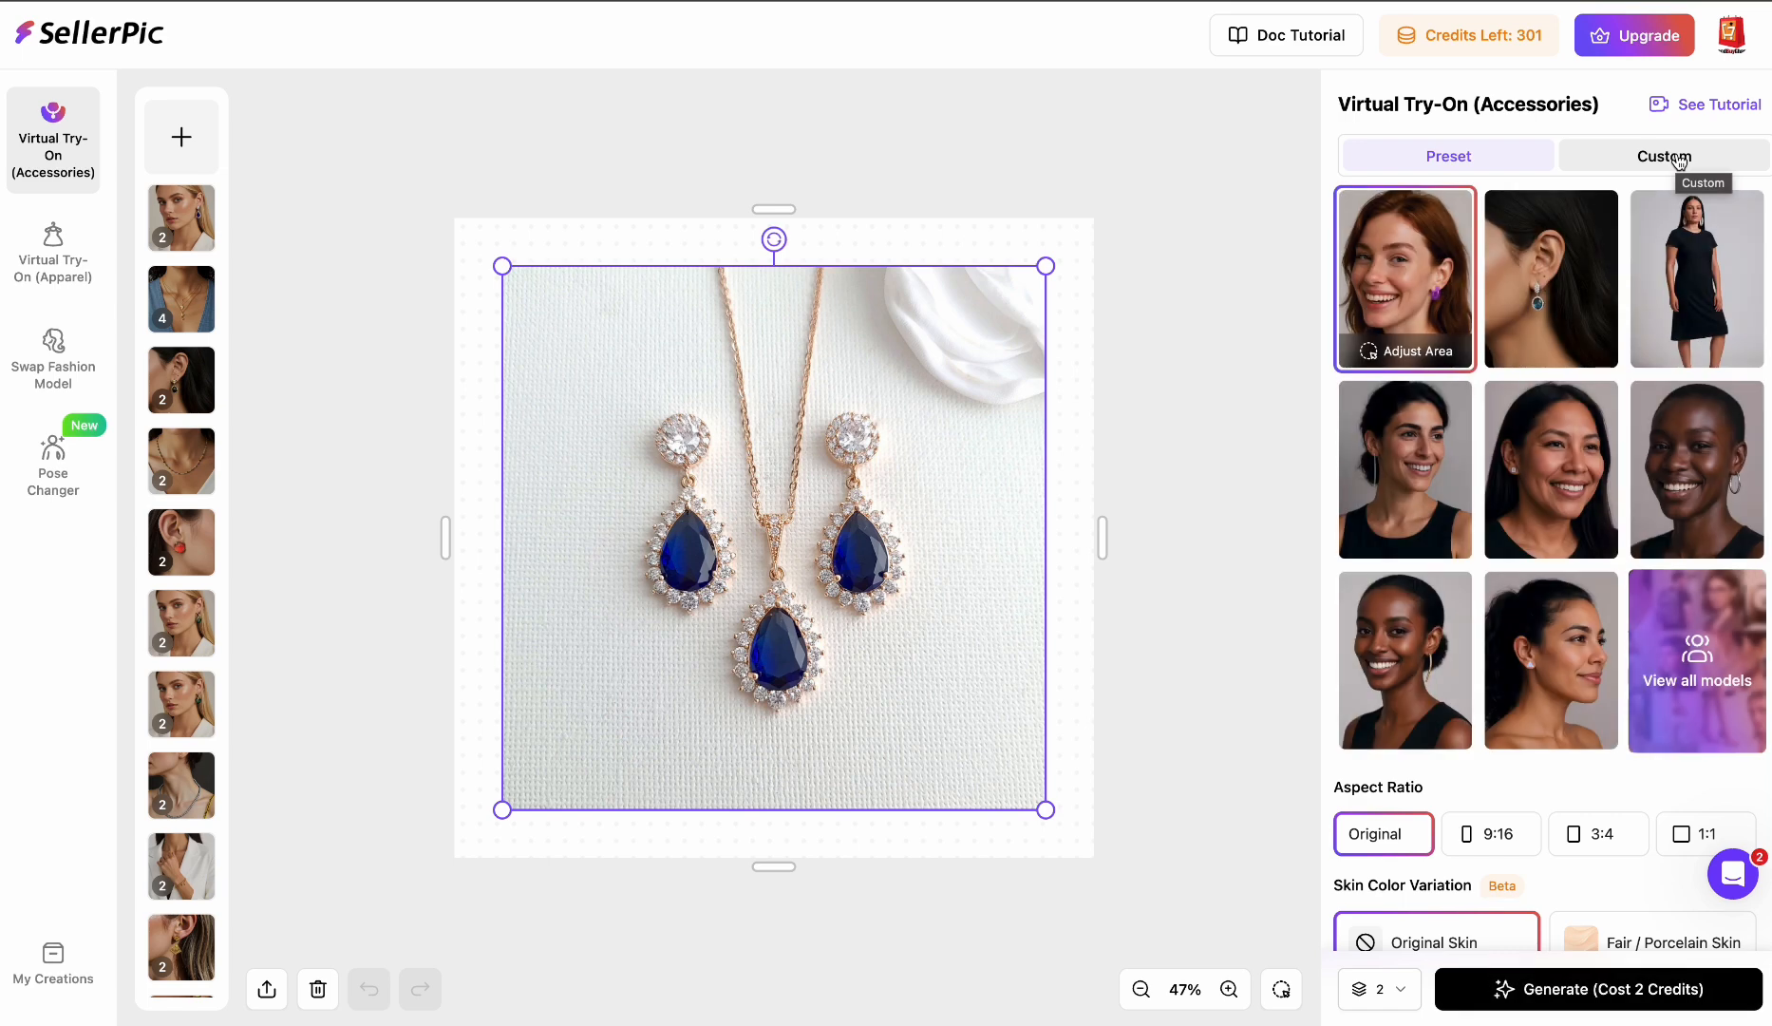
- Upload the downloaded earring try-on output image as a new custom model
{"action": "left_click", "coordinate": [1679, 162]}
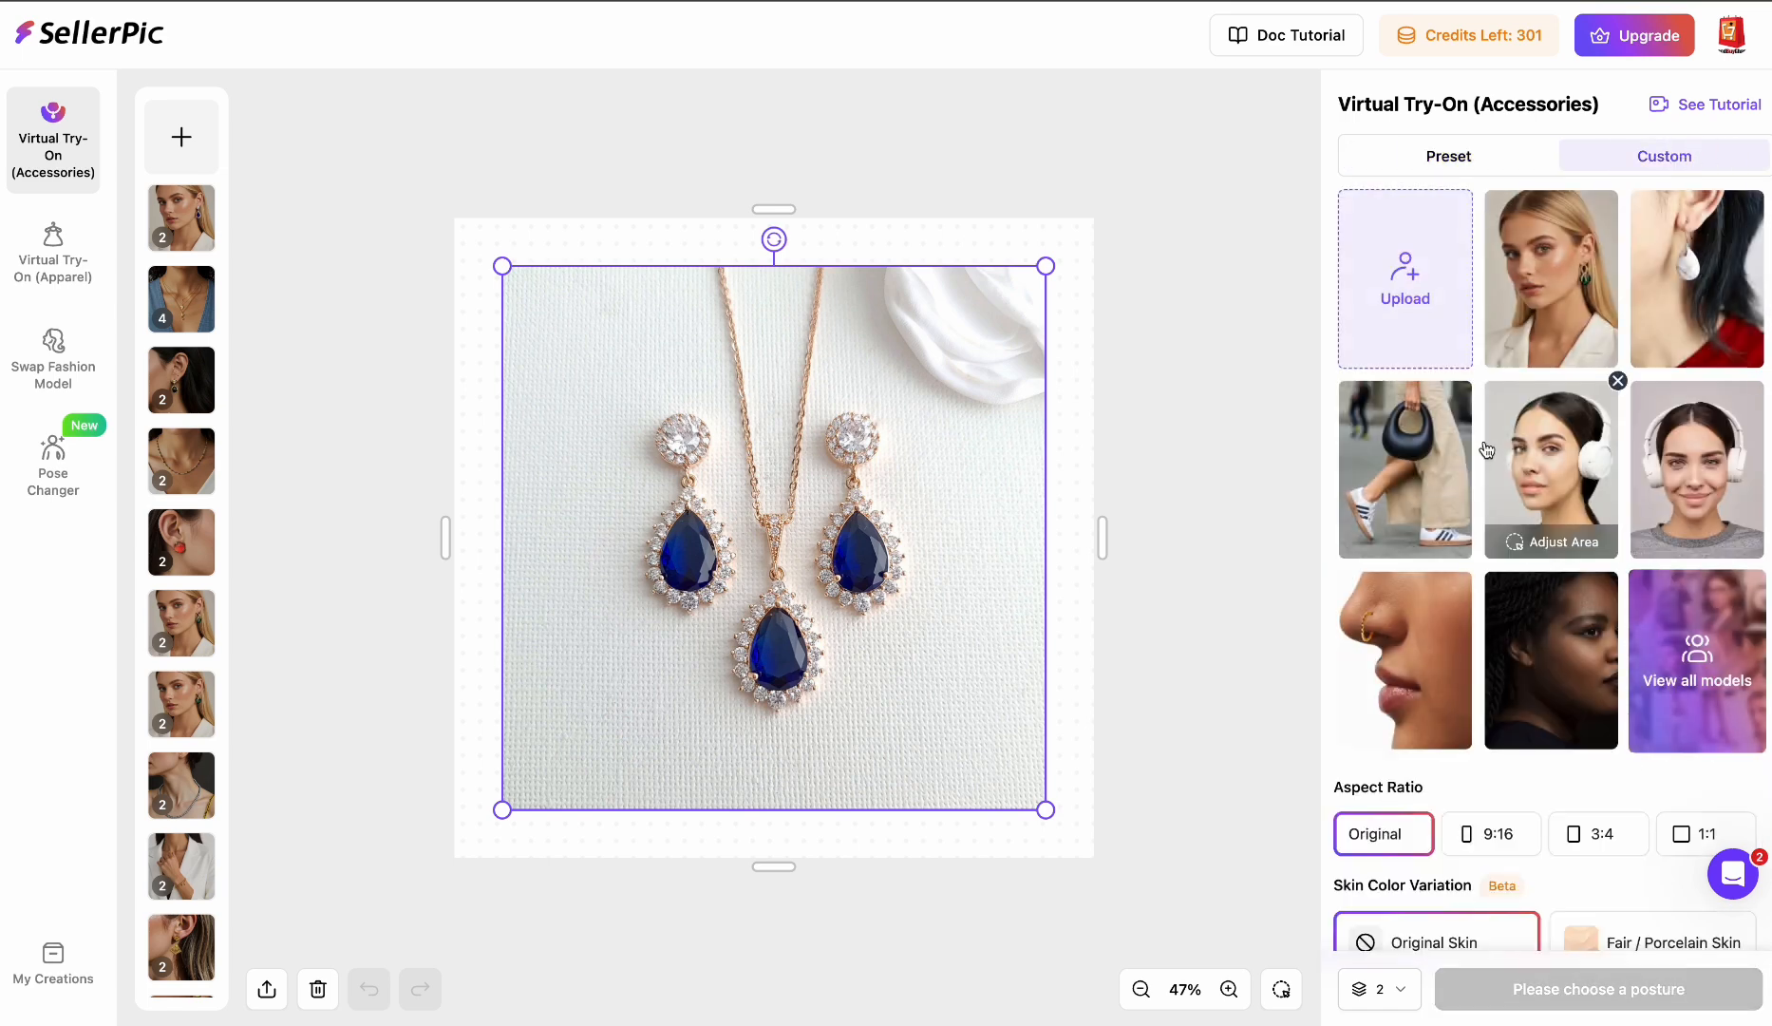
{"action": "left_click", "coordinate": [1406, 287]}
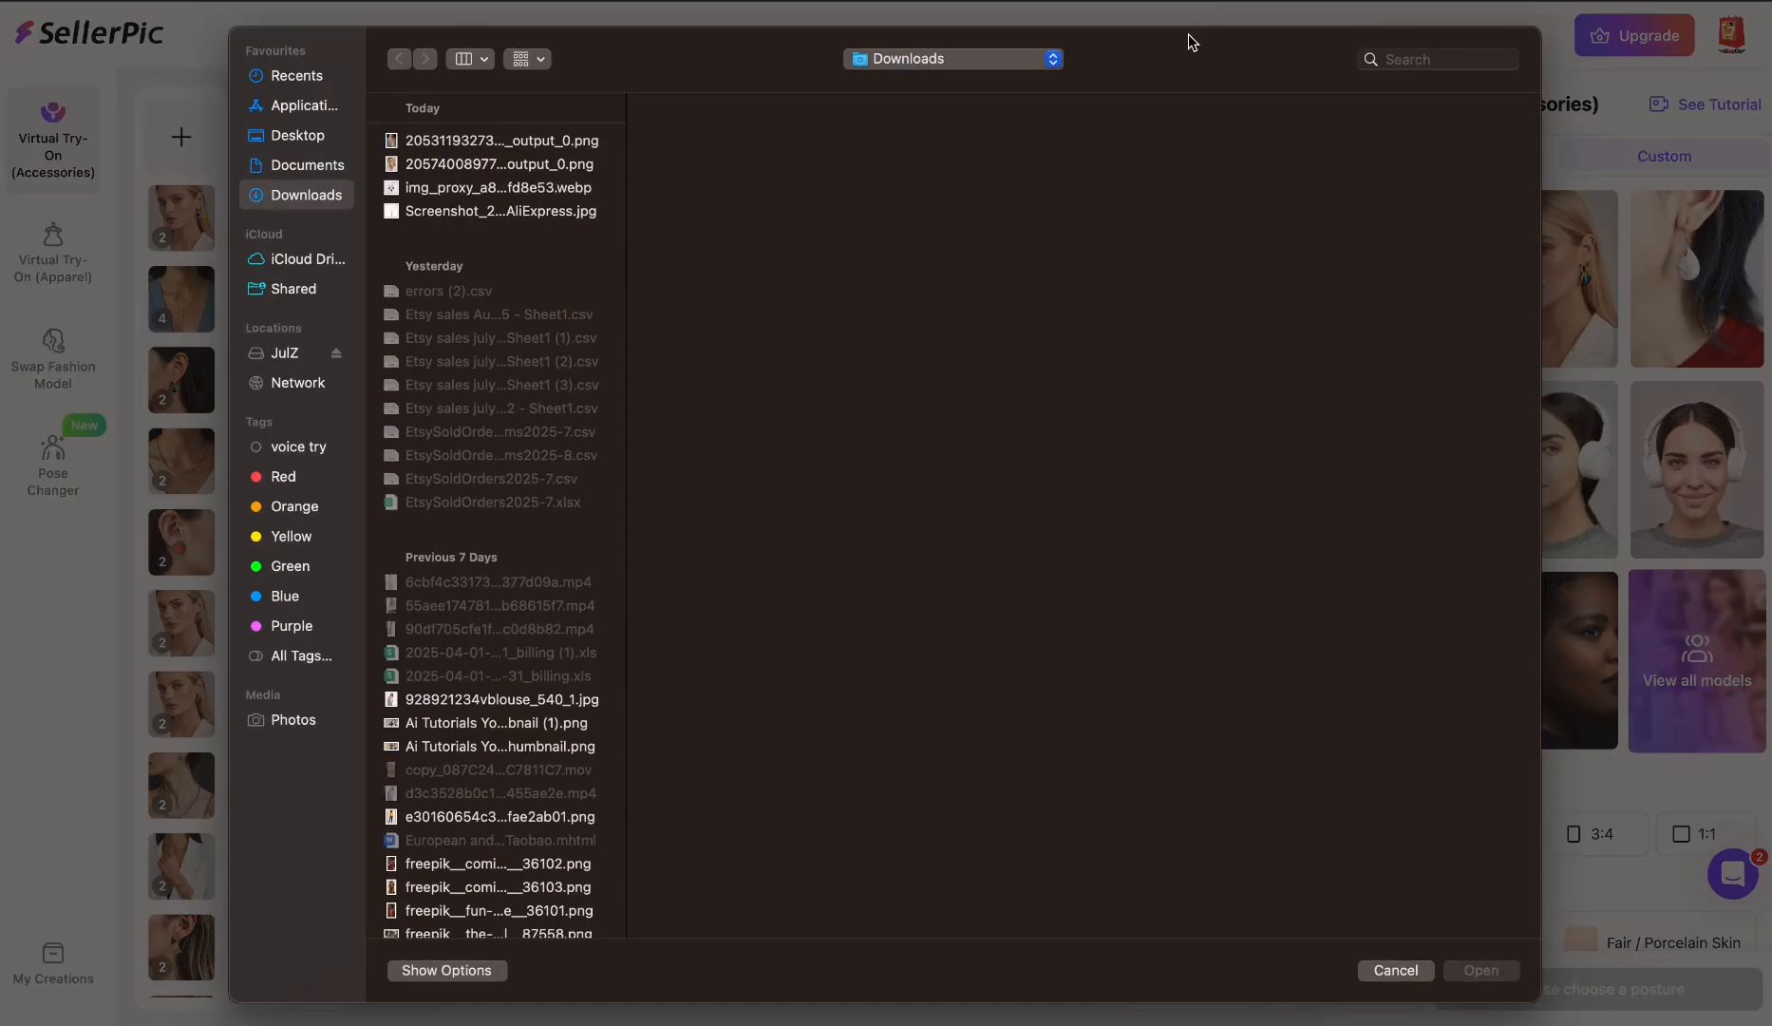
{"action": "left_click", "coordinate": [450, 164]}
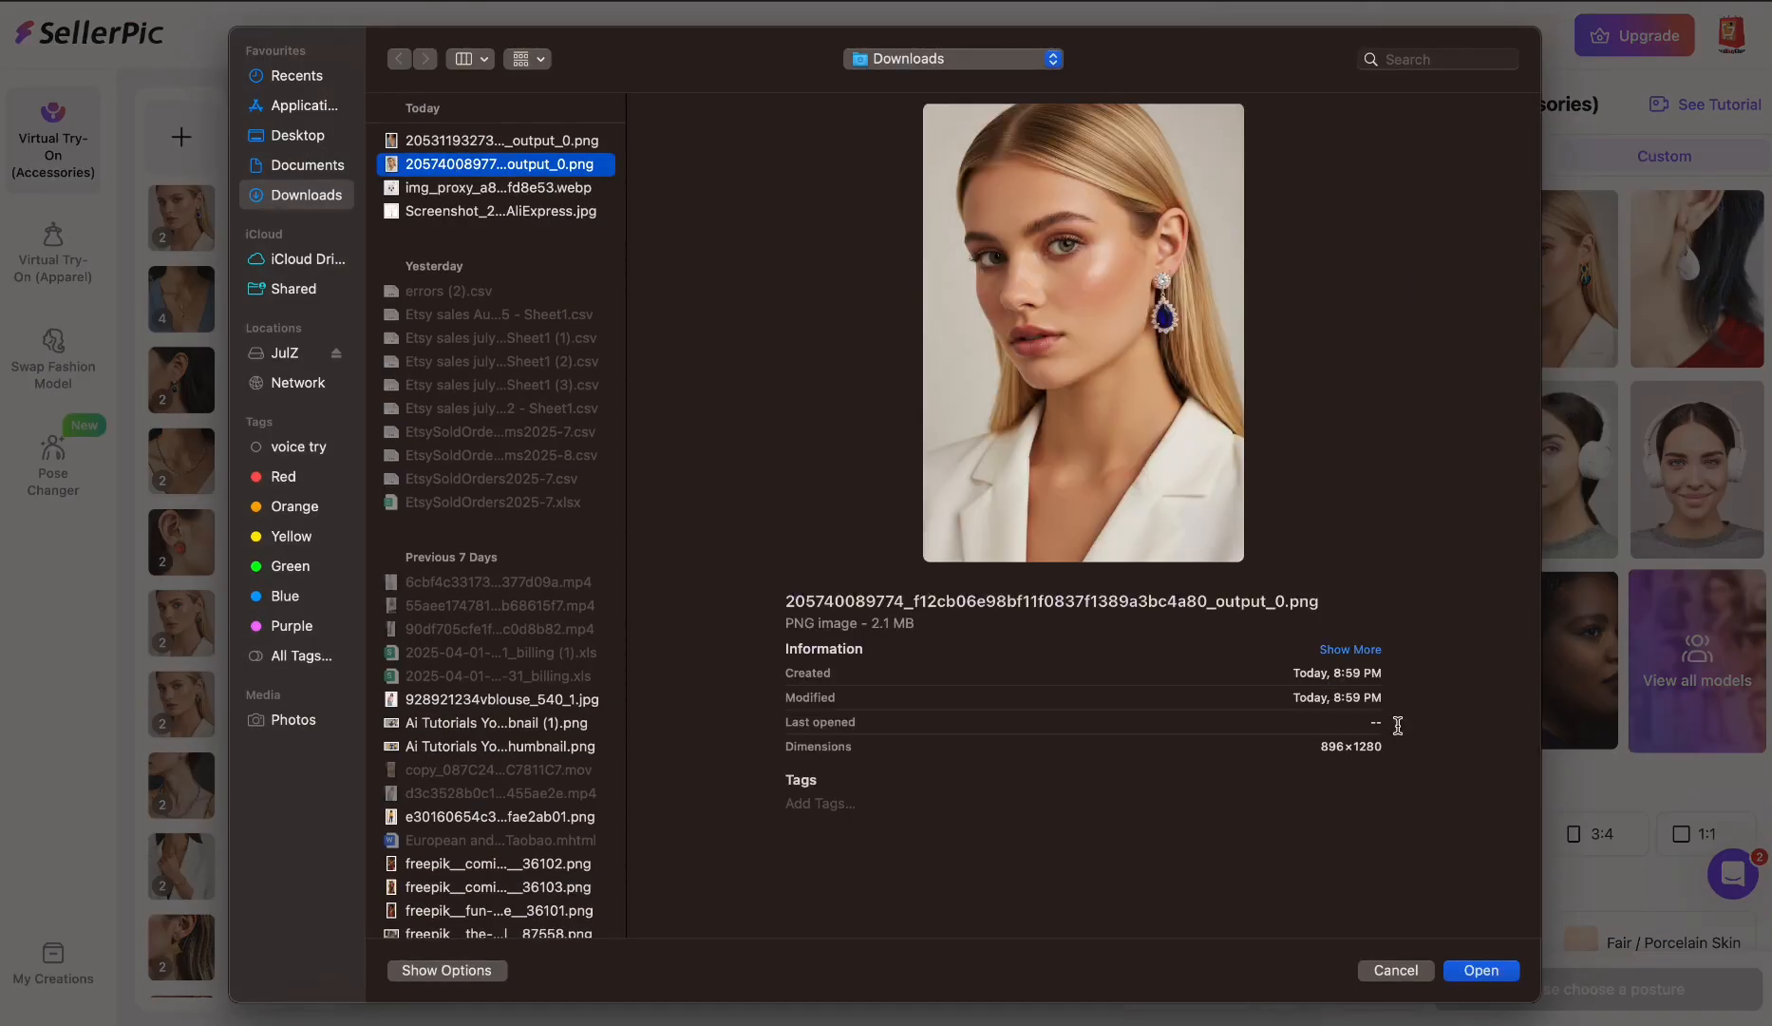
{"action": "left_click", "coordinate": [1487, 981]}
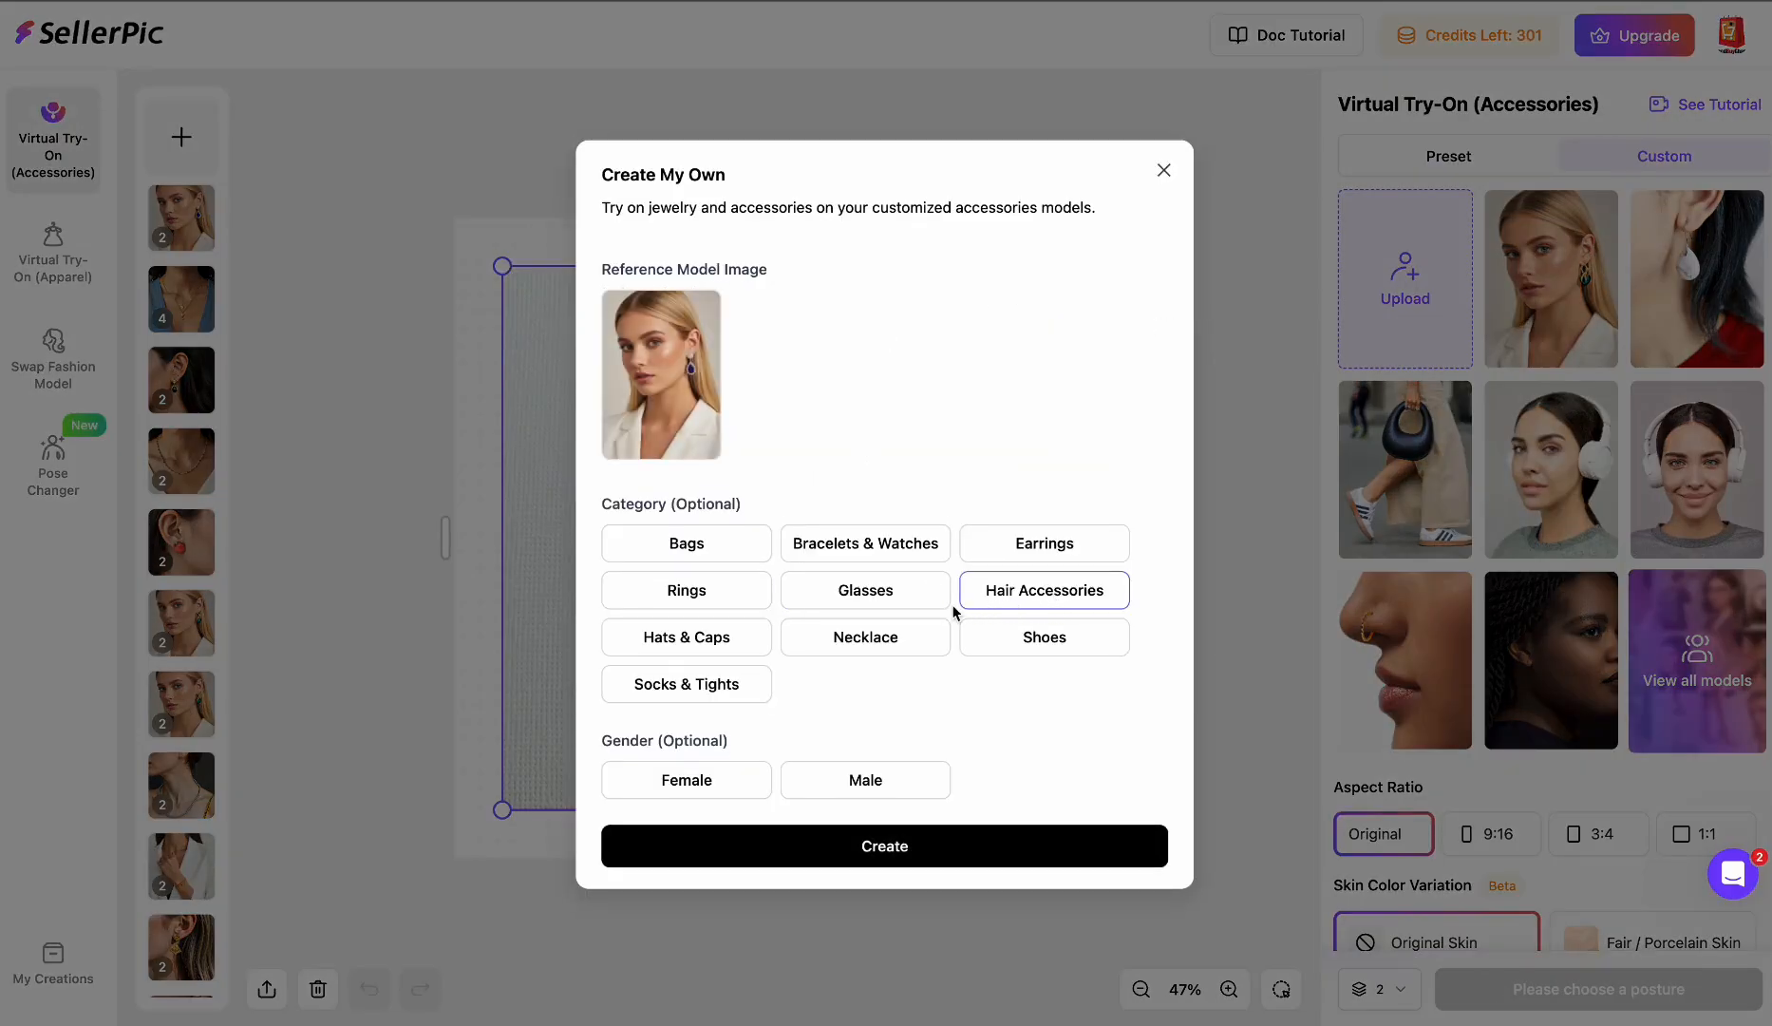
- Set the custom model's category and subtype to Necklace and gender to Female, then create it
{"action": "left_click", "coordinate": [876, 638]}
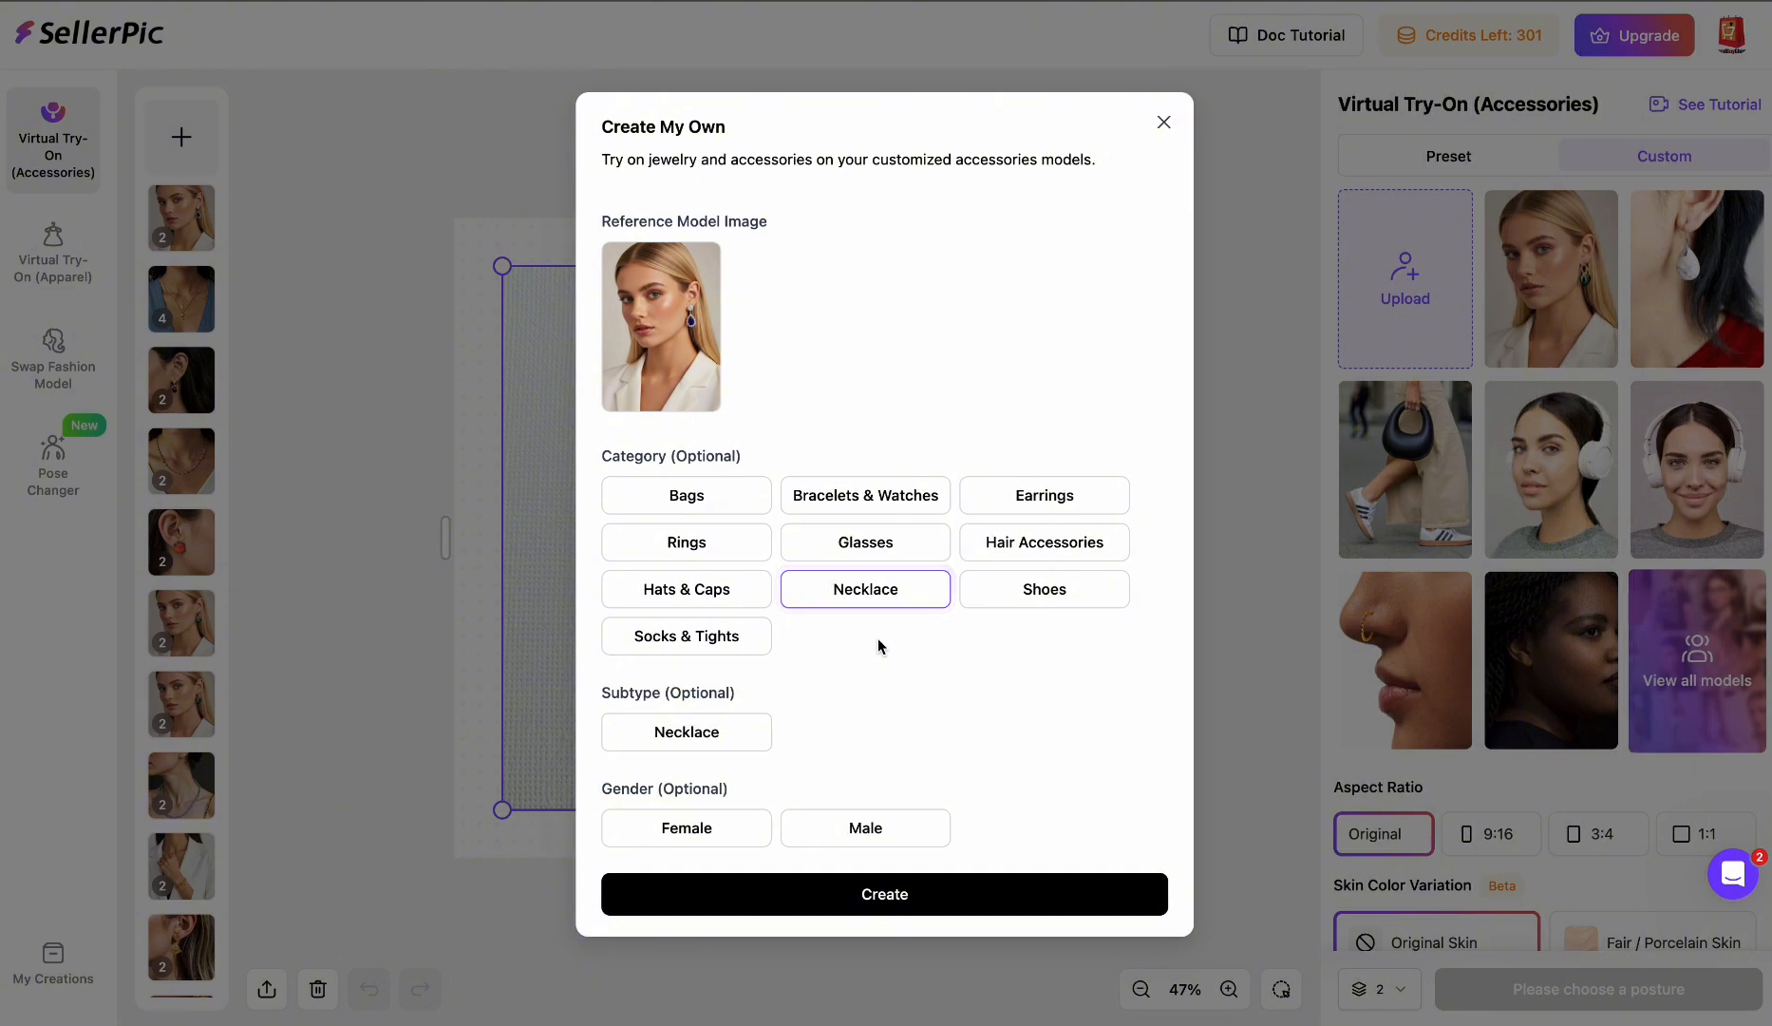
{"action": "left_click", "coordinate": [737, 737]}
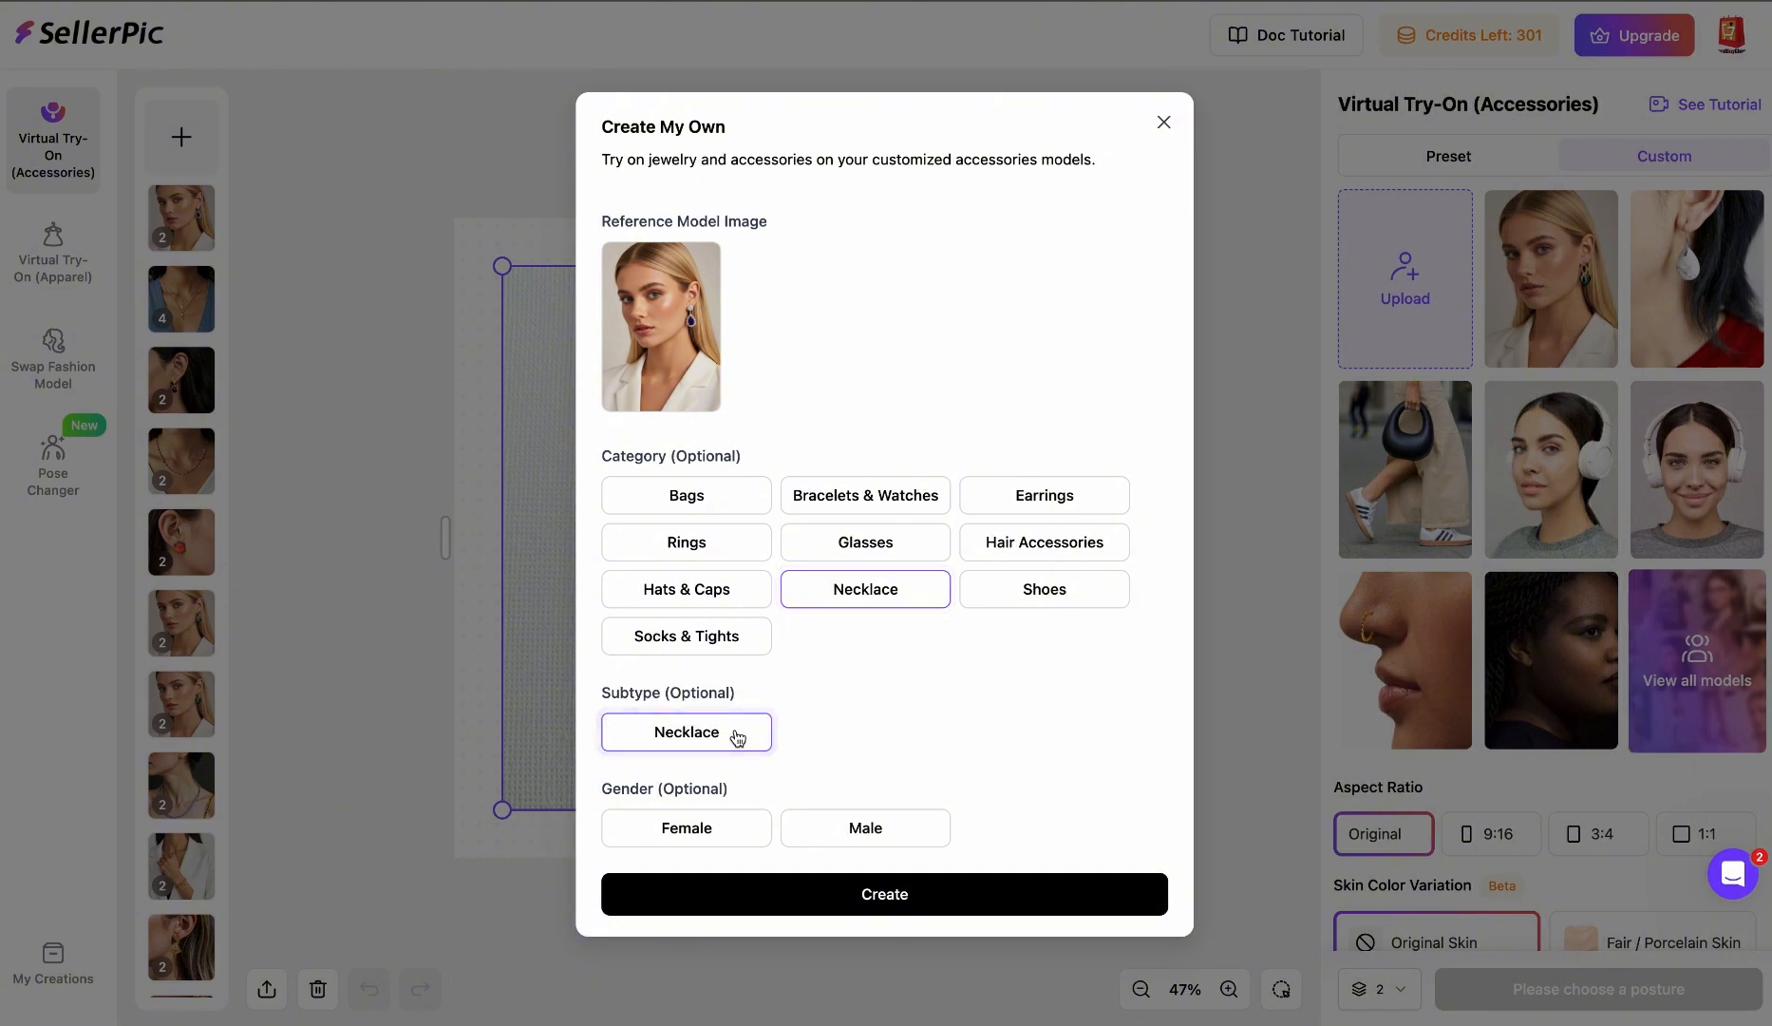
{"action": "left_click", "coordinate": [726, 825]}
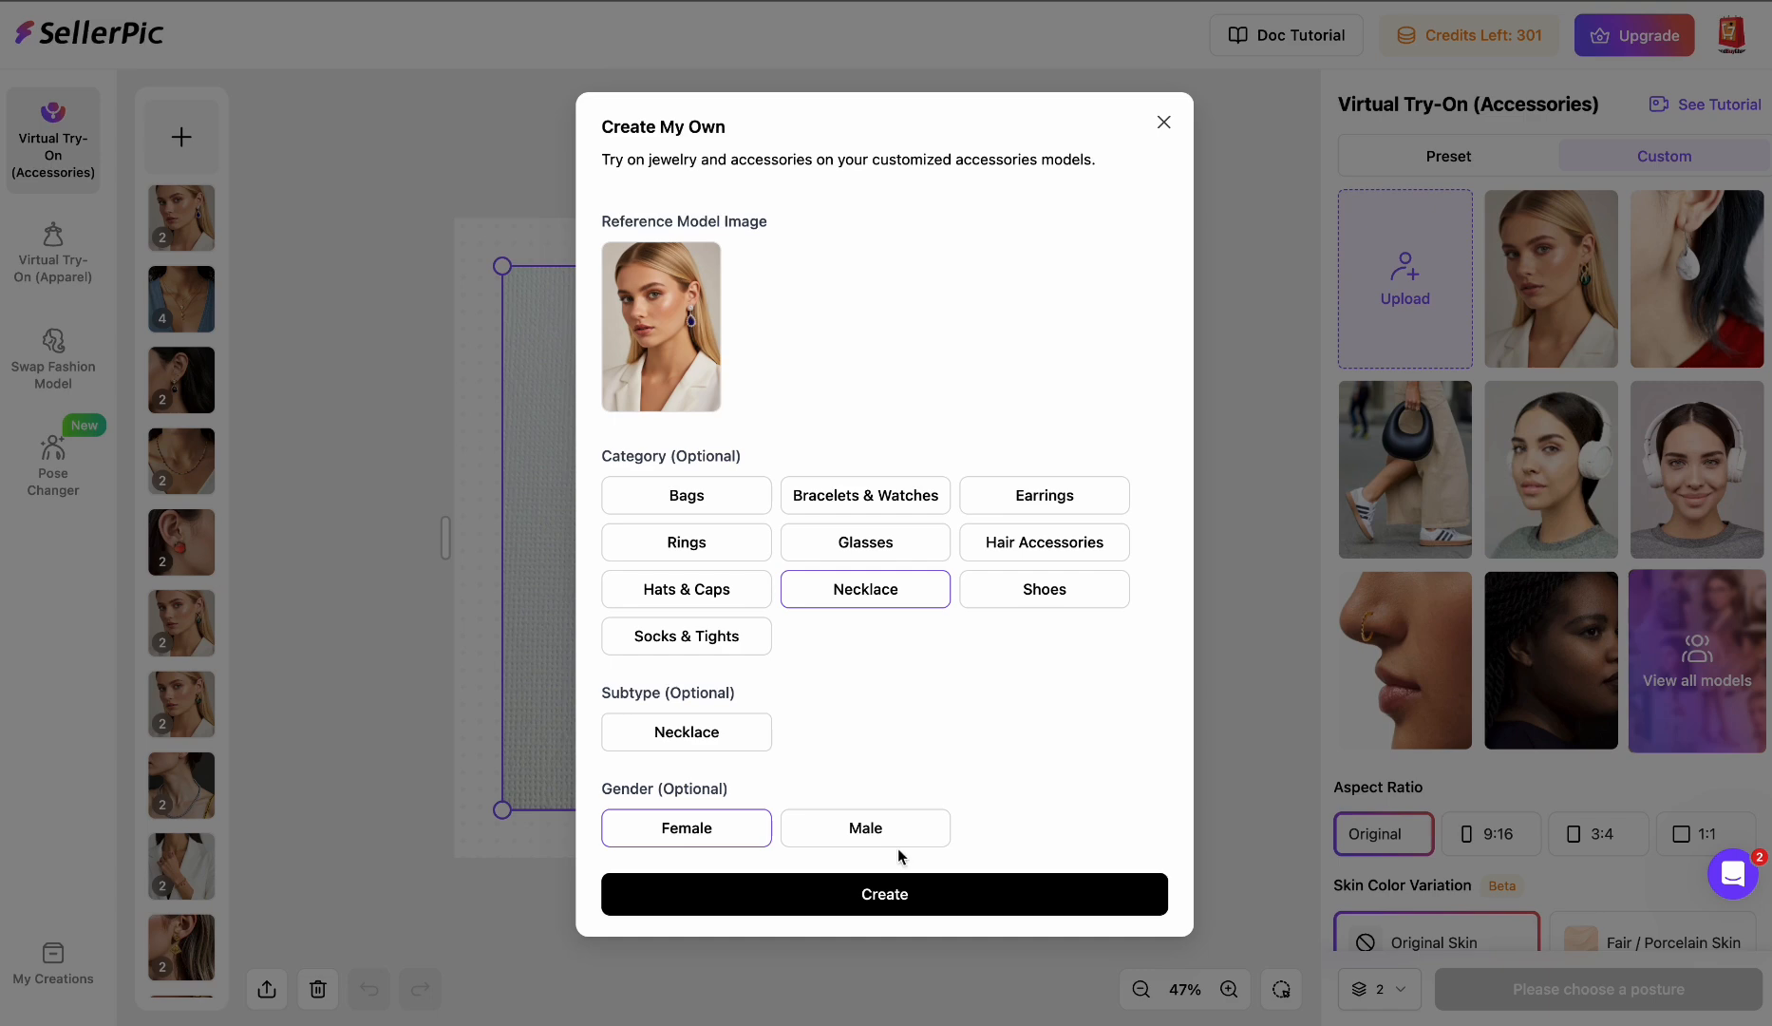
{"action": "left_click", "coordinate": [953, 903]}
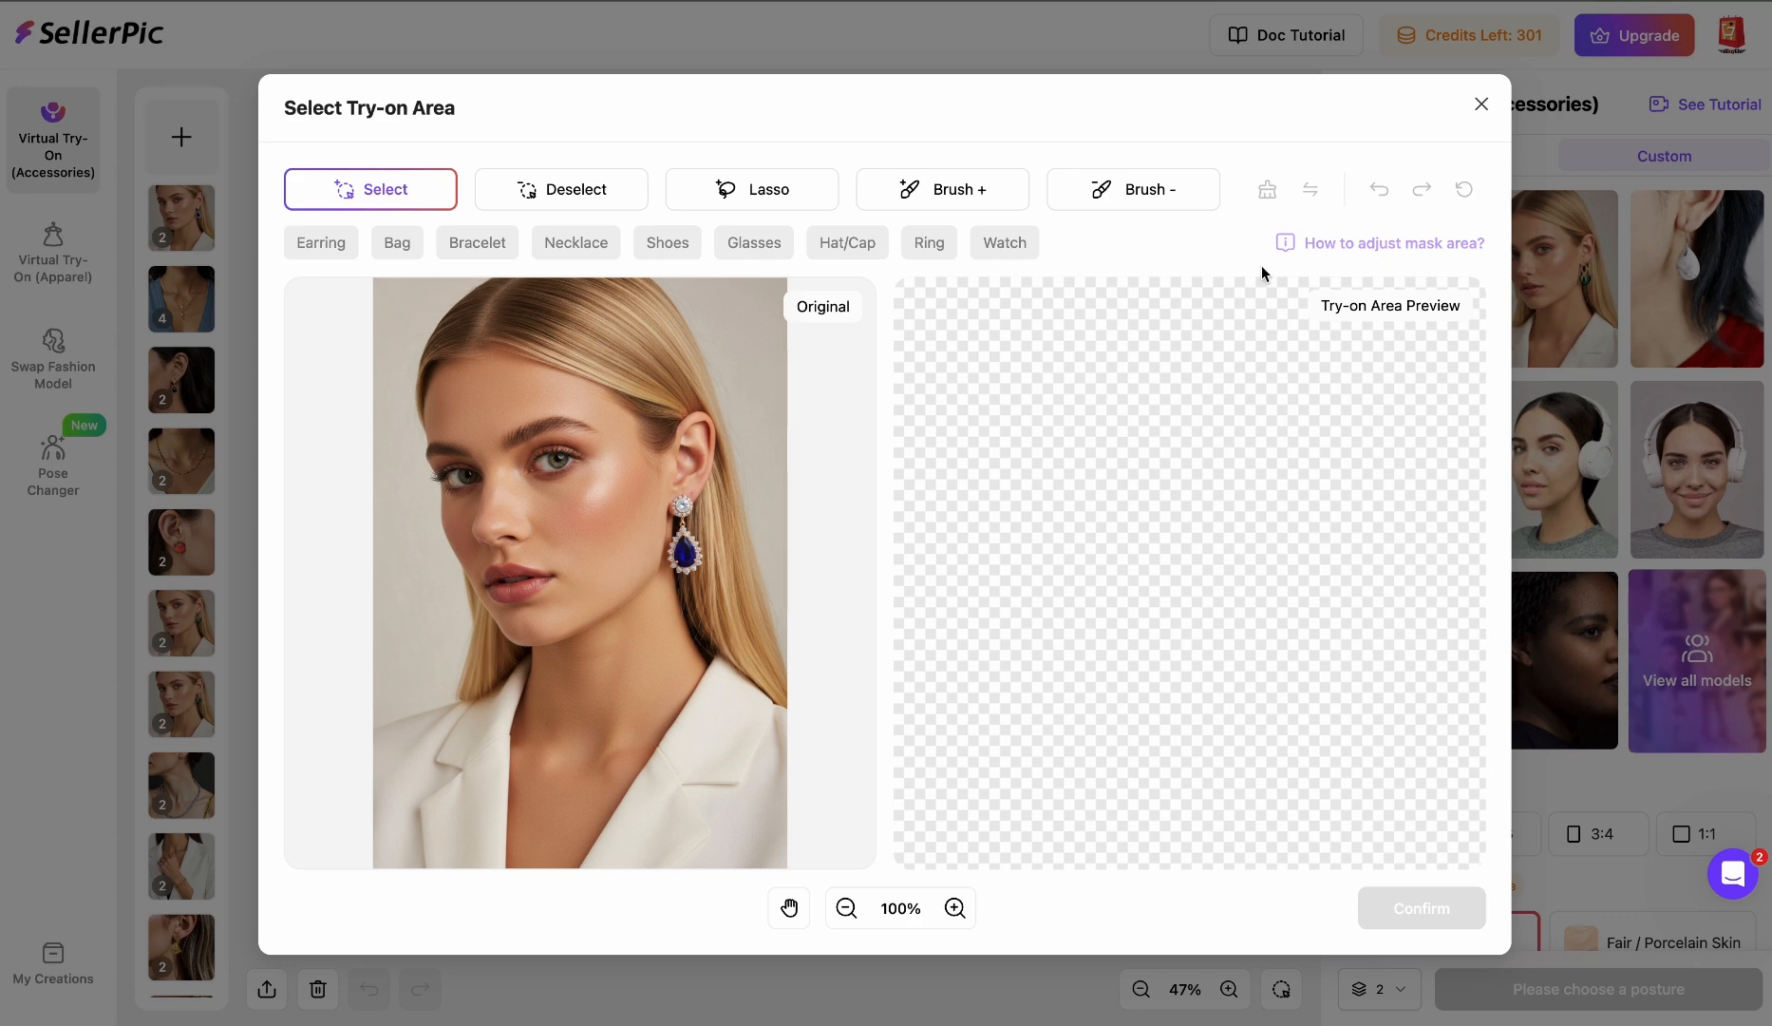
- Paint the necklace try-on area along the model's neckline with a small Brush + and confirm
{"action": "left_click", "coordinate": [965, 195]}
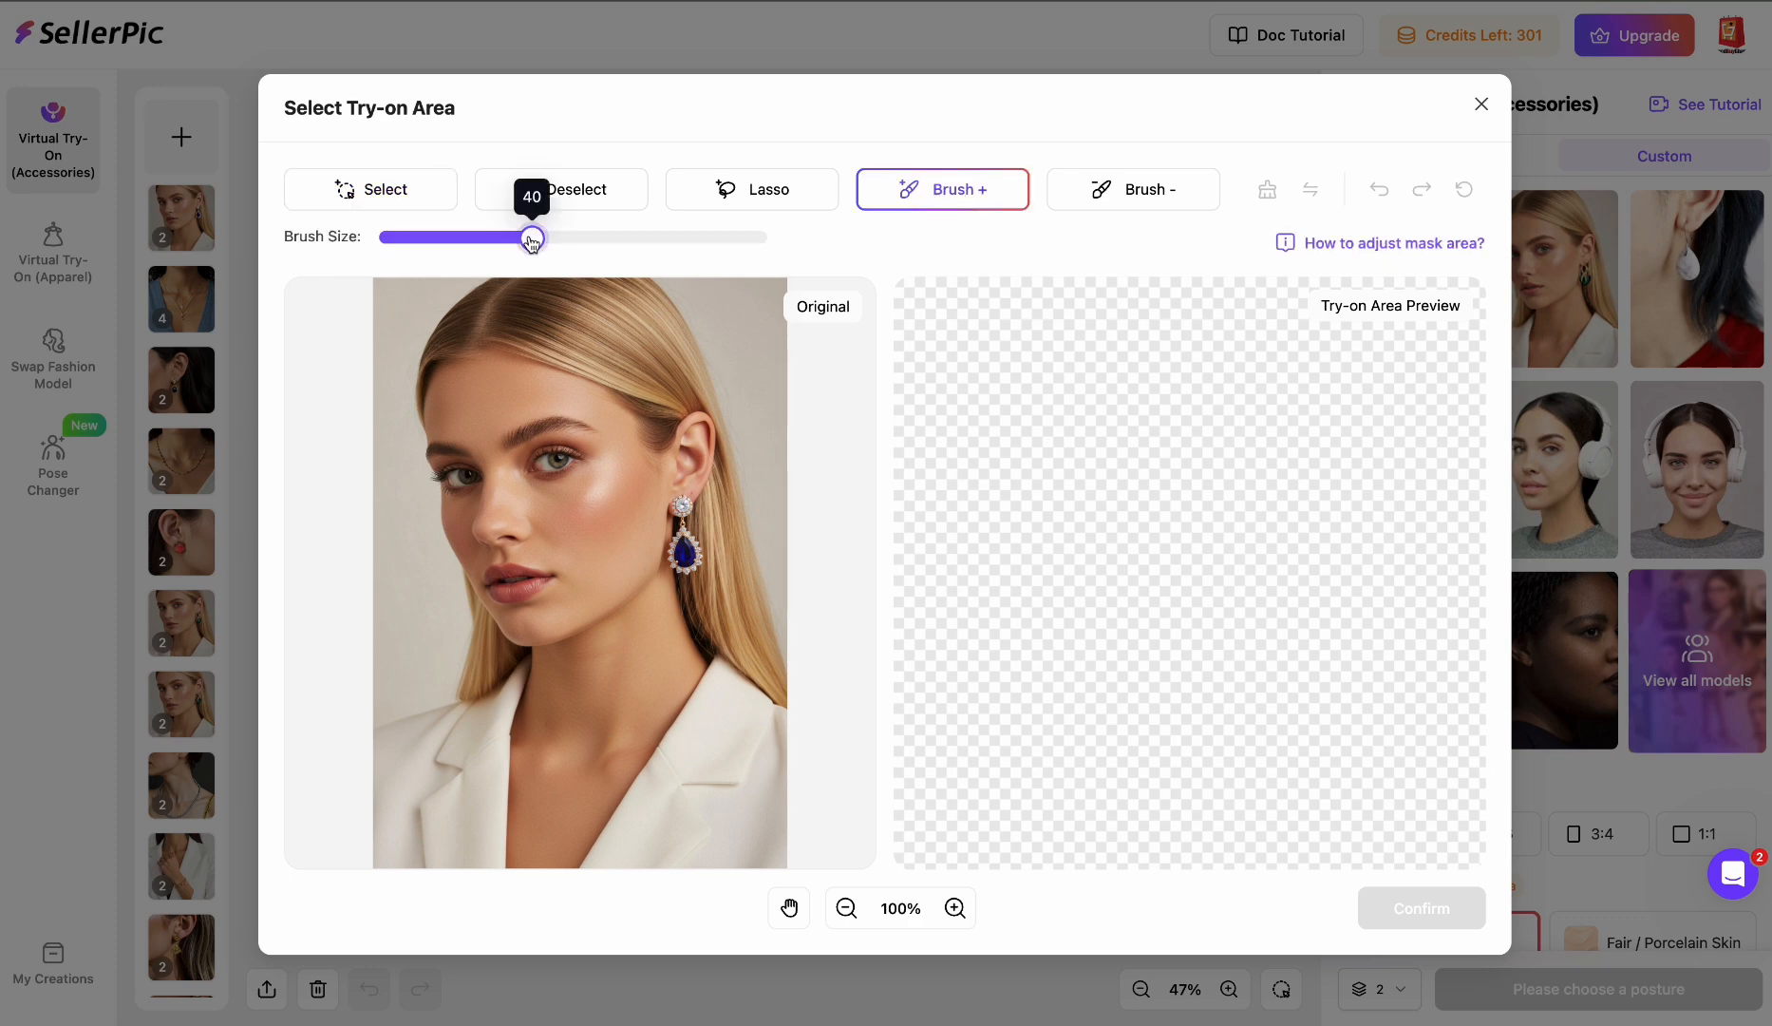
{"action": "left_click_drag", "start_coordinate": [532, 240], "coordinate": [406, 245]}
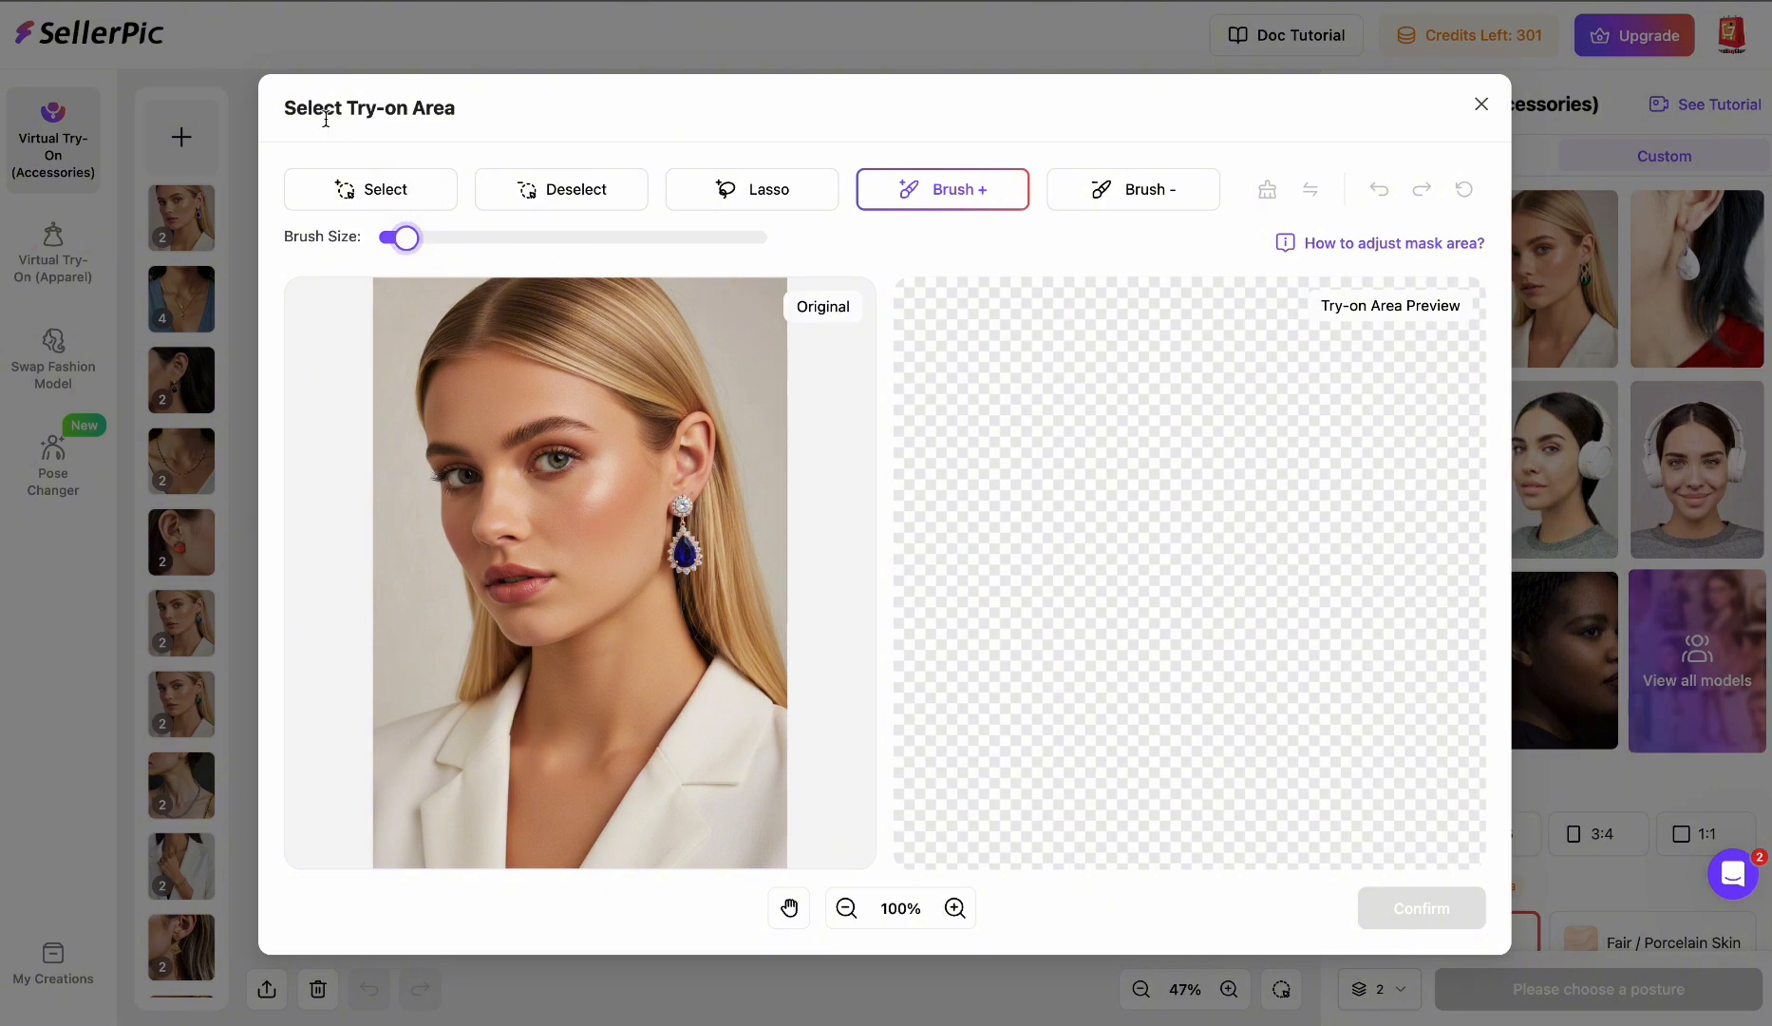
{"action": "mouse_move", "coordinate": [407, 252]}
{"action": "left_click_drag", "start_coordinate": [415, 253], "coordinate": [424, 249]}
{"action": "mouse_move", "coordinate": [525, 696]}
{"action": "left_mouse_down"}
{"action": "mouse_move", "coordinate": [561, 789]}
{"action": "mouse_move", "coordinate": [650, 750]}
{"action": "left_mouse_up"}
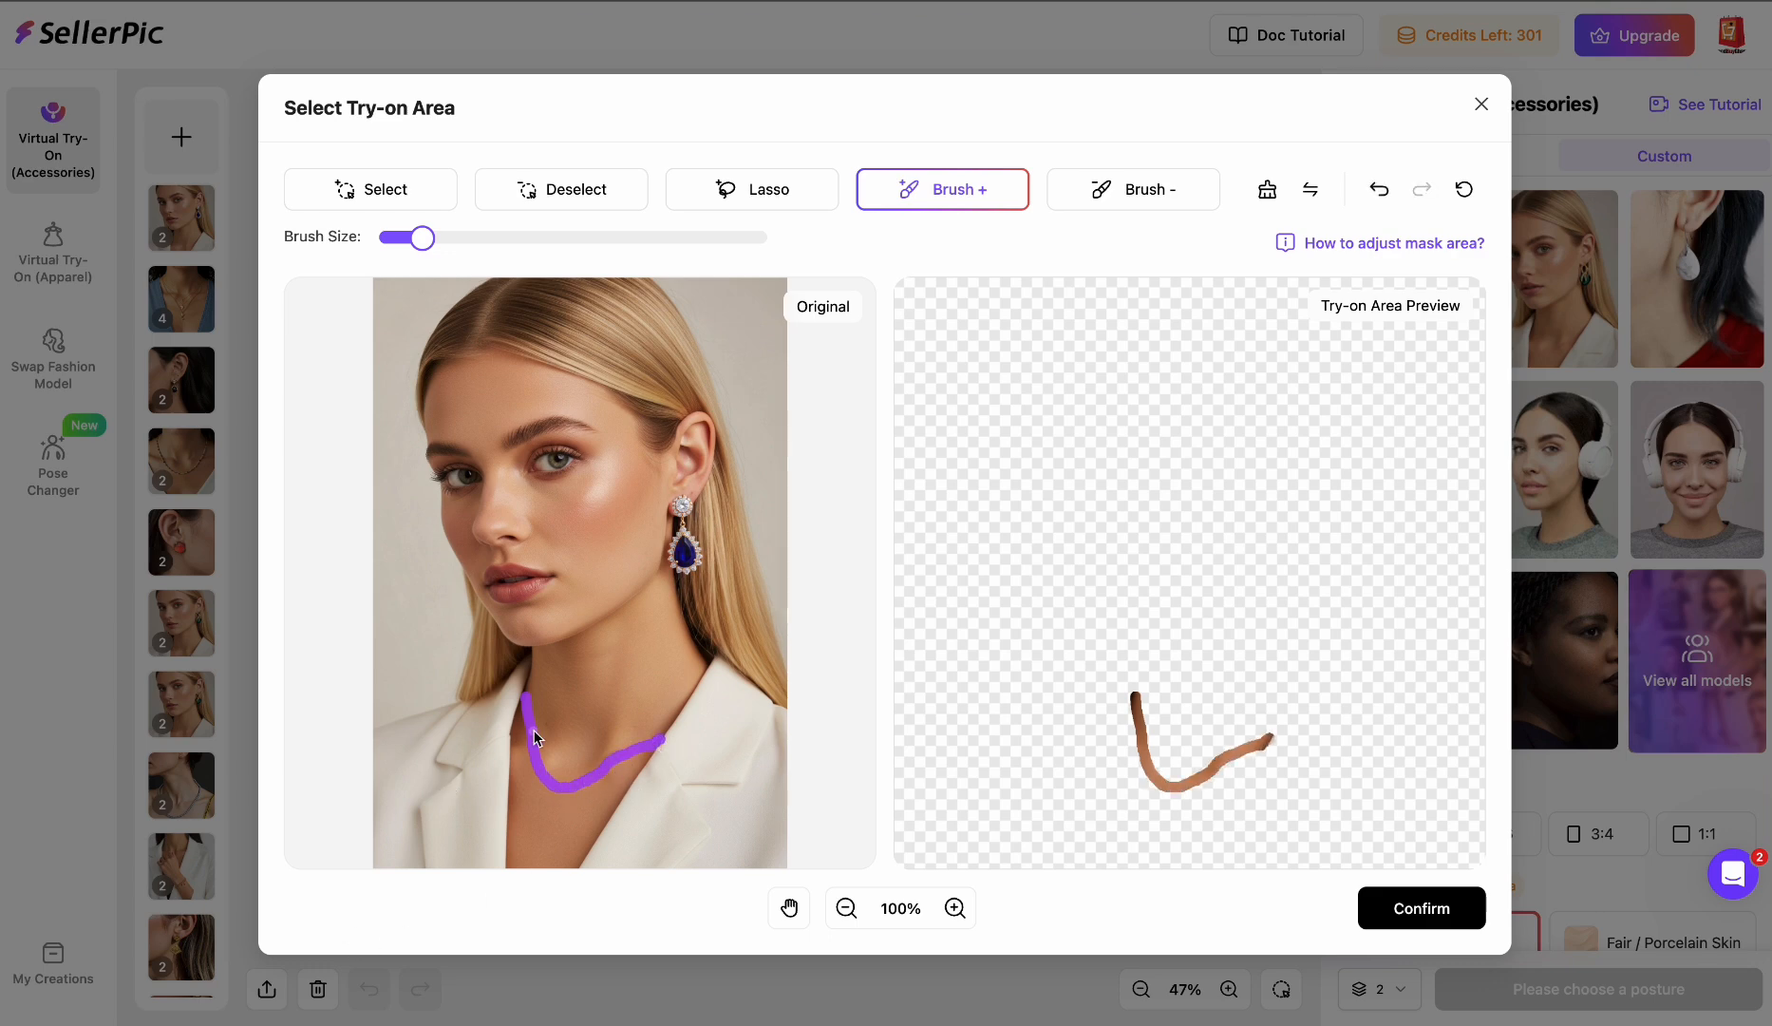
{"action": "mouse_move", "coordinate": [553, 790]}
{"action": "left_mouse_down"}
{"action": "mouse_move", "coordinate": [558, 818]}
{"action": "mouse_move", "coordinate": [547, 788]}
{"action": "left_mouse_up"}
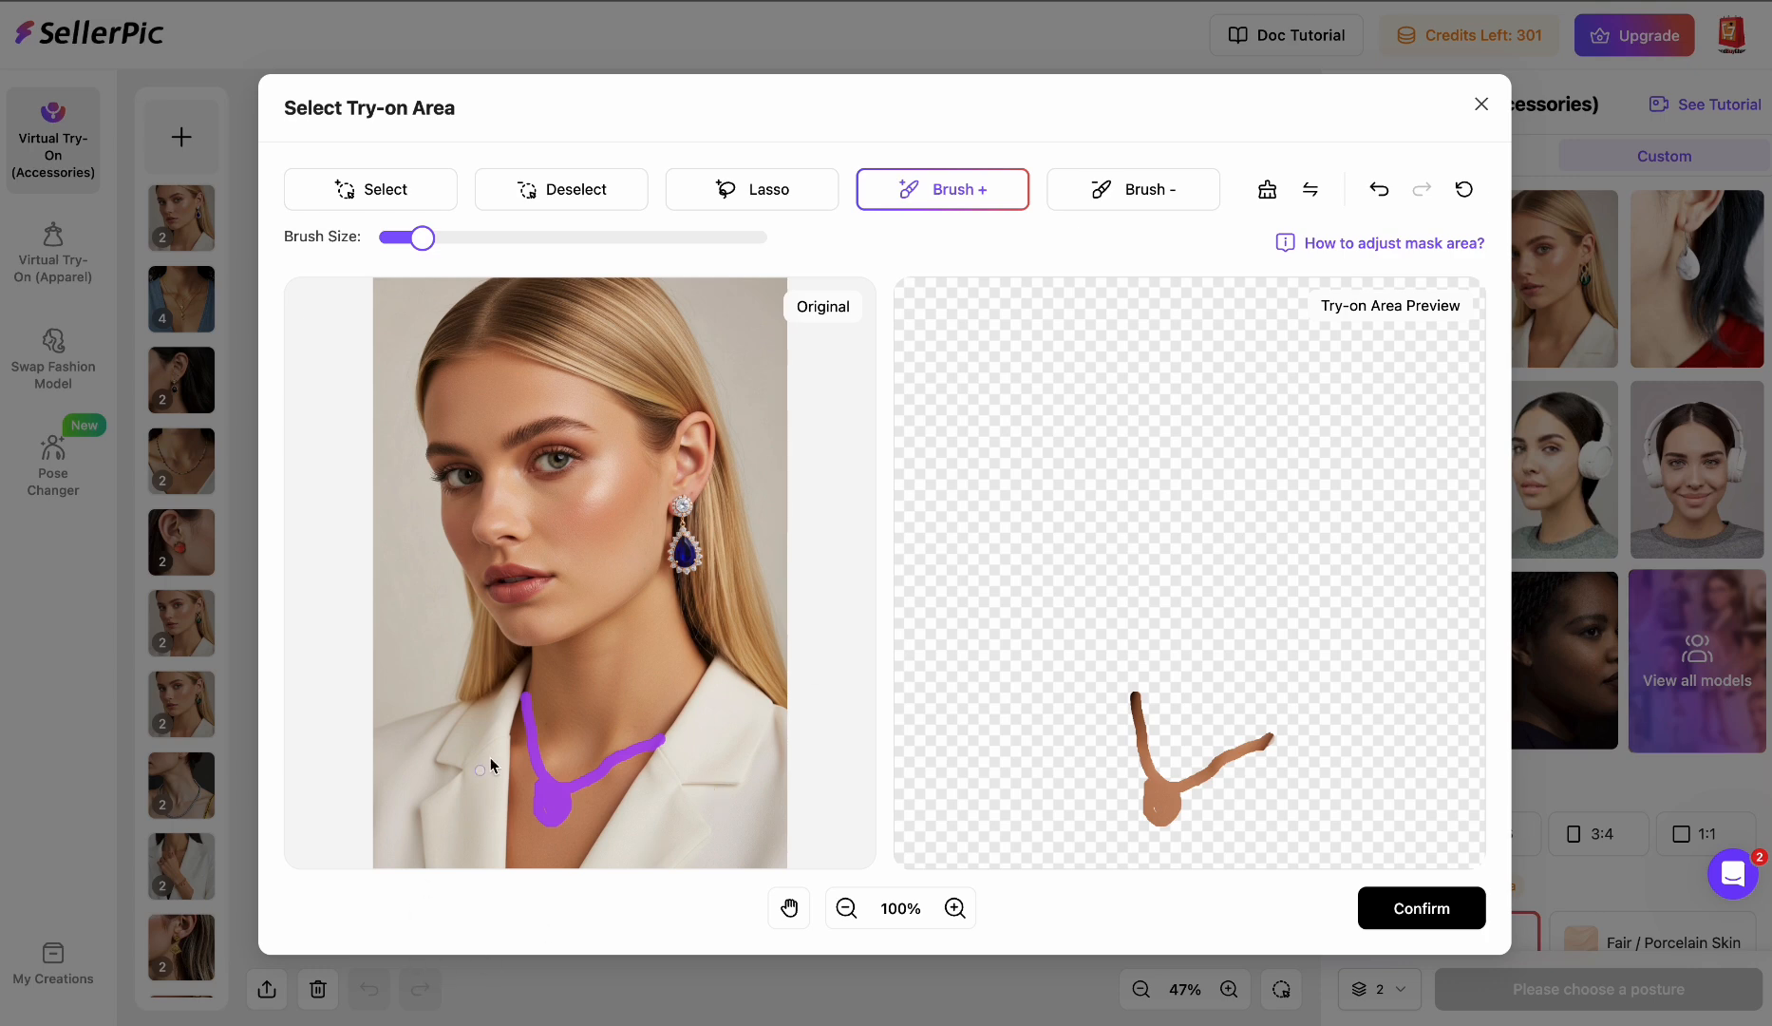
{"action": "left_click", "coordinate": [527, 685]}
{"action": "left_click", "coordinate": [1418, 906]}
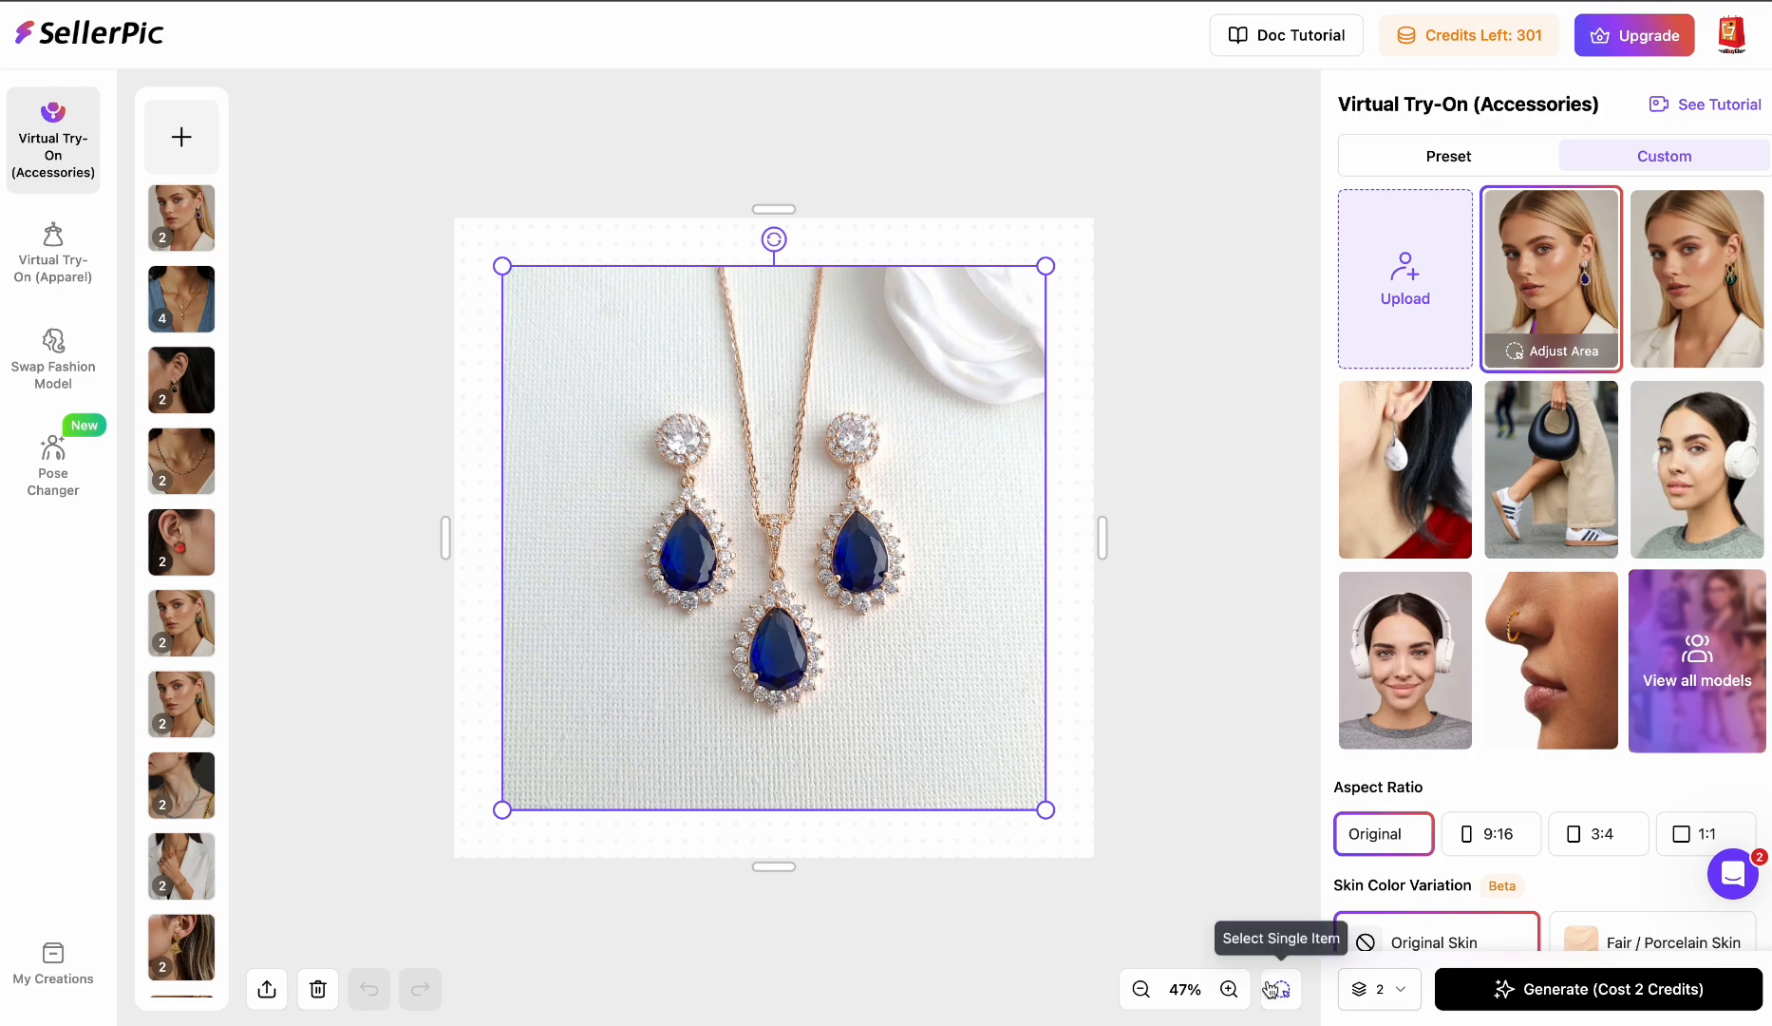
- Isolate only the pendant necklace as the try-on item, confirm, and generate the try-on images
{"action": "left_click", "coordinate": [1281, 991]}
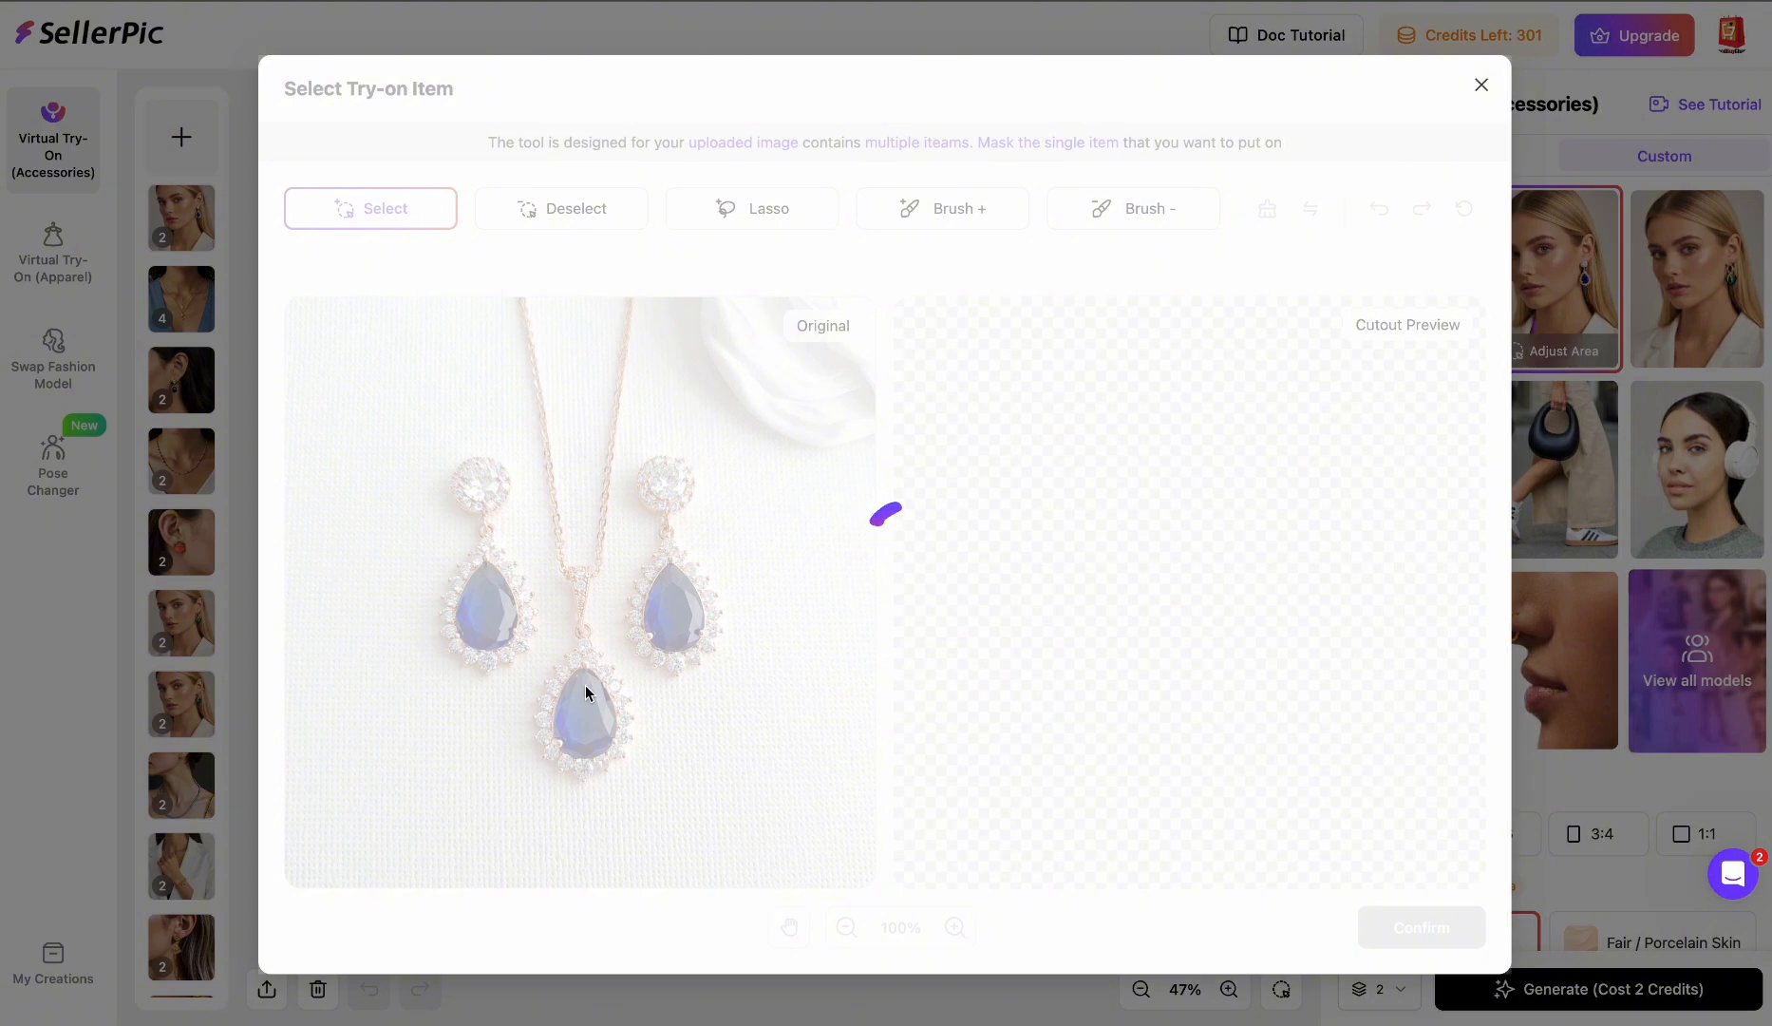
{"action": "left_click", "coordinate": [589, 658]}
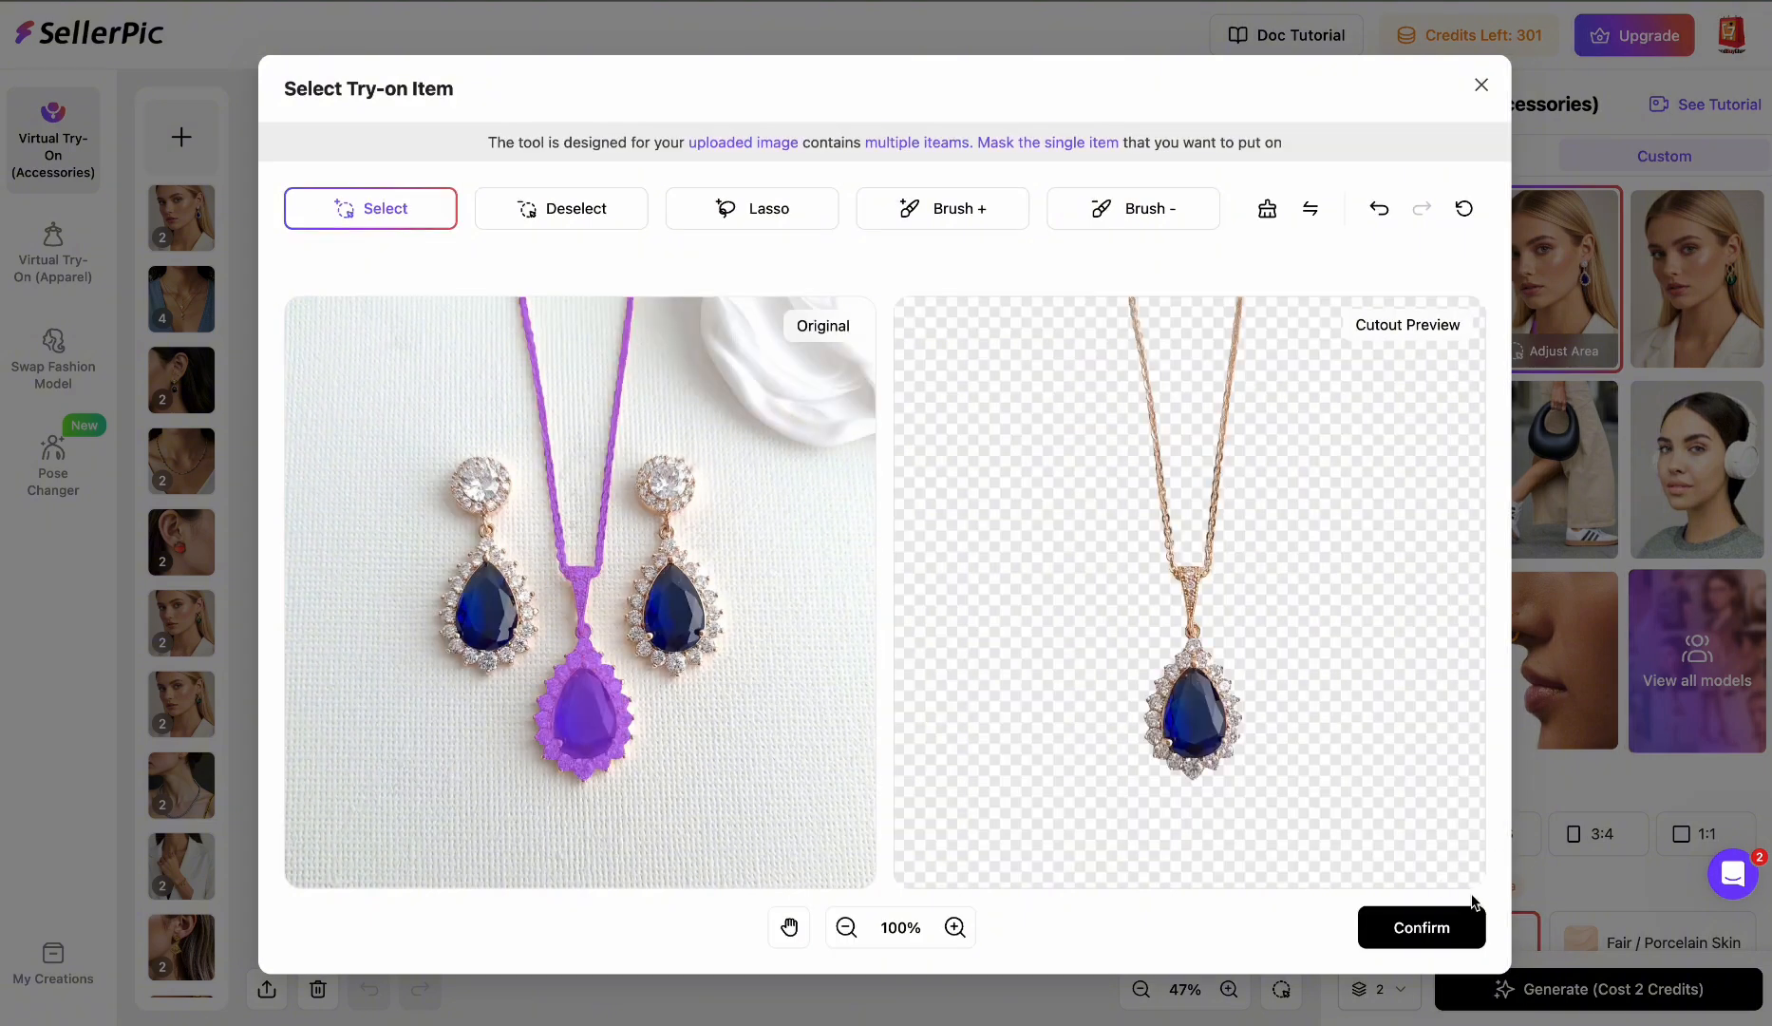
{"action": "left_click", "coordinate": [1421, 928]}
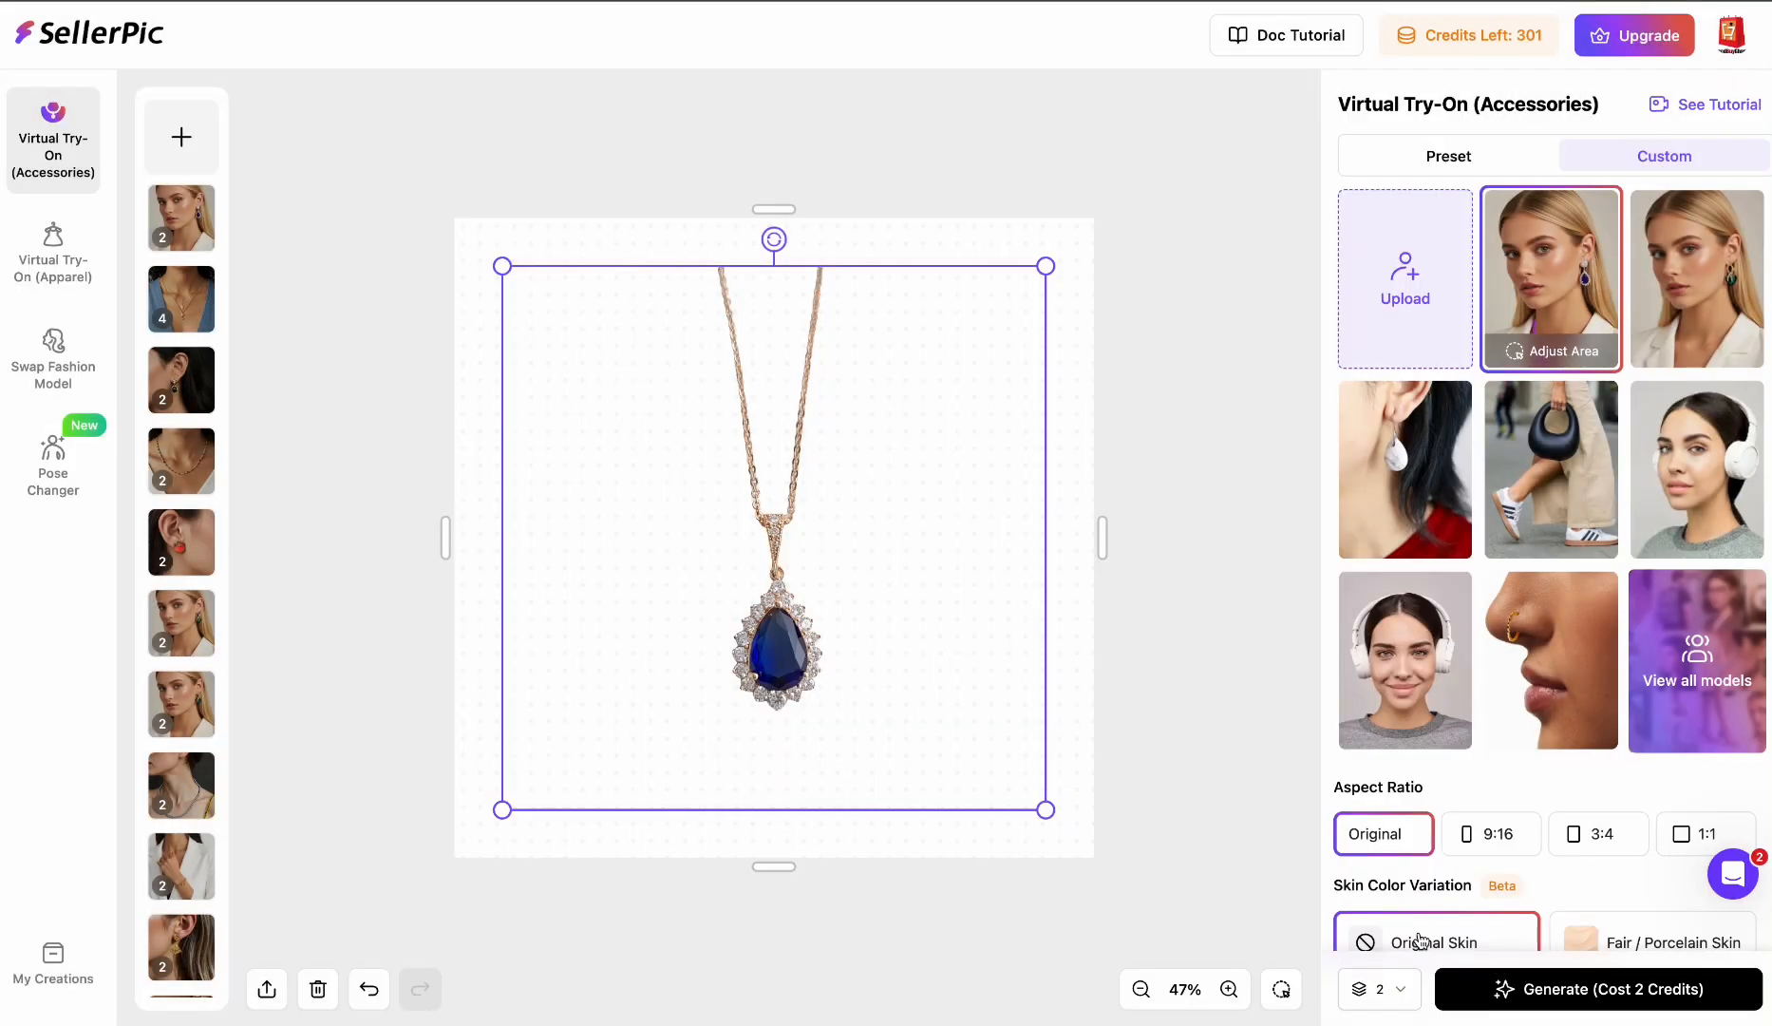
{"action": "scroll", "coordinate": [1425, 936], "scroll_direction": "down", "scroll_amount": 3}
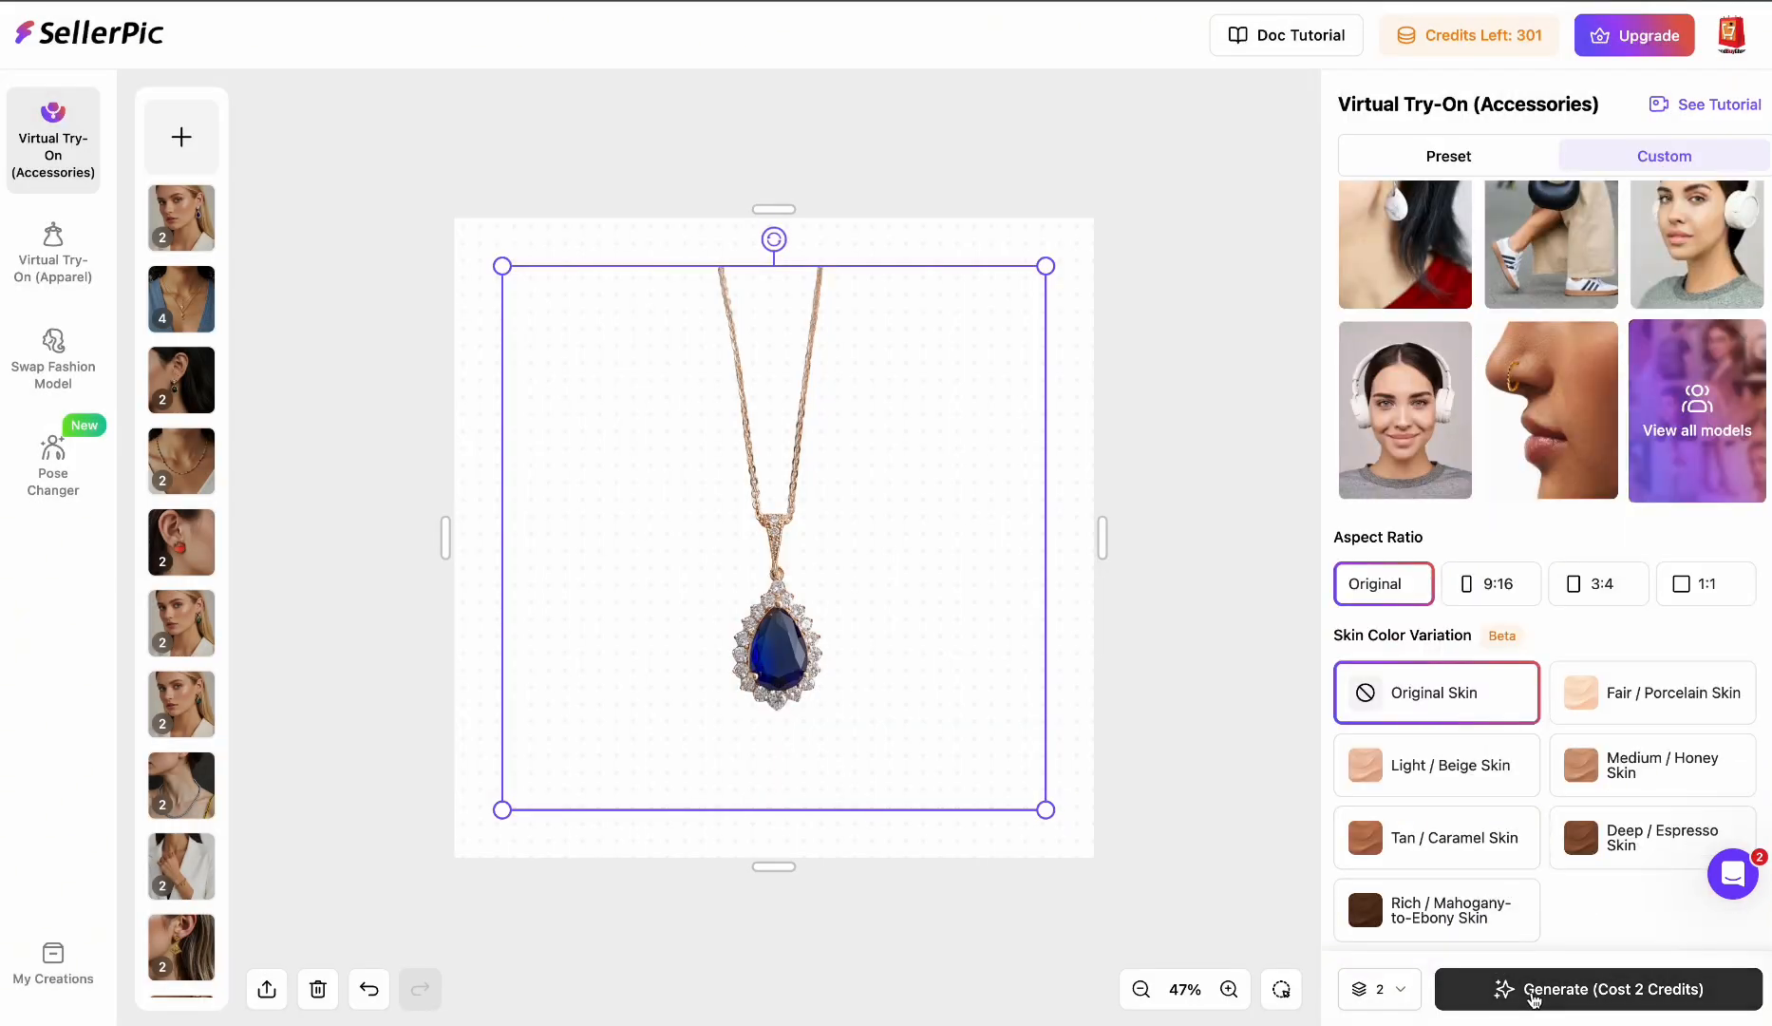
{"action": "left_click", "coordinate": [1534, 993]}
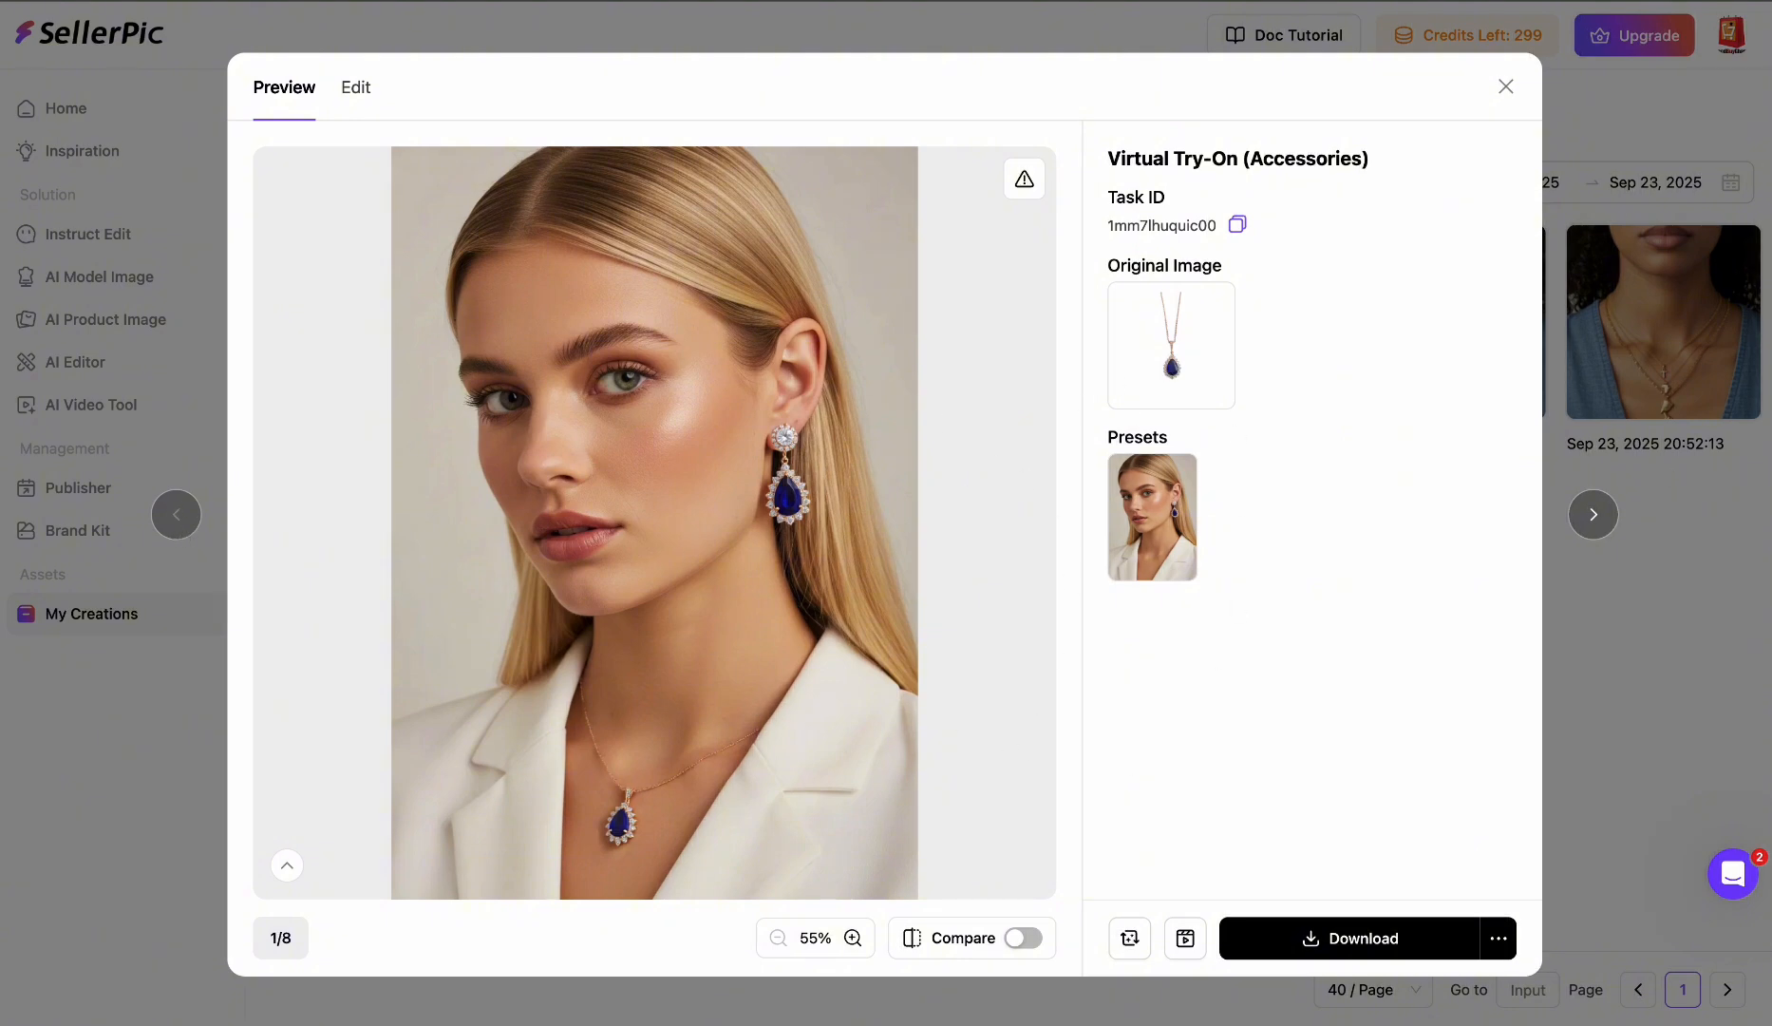
- Review the generated necklace try-on images and an earlier layered-necklace creation in My Creations
{"action": "left_click", "coordinate": [1592, 516]}
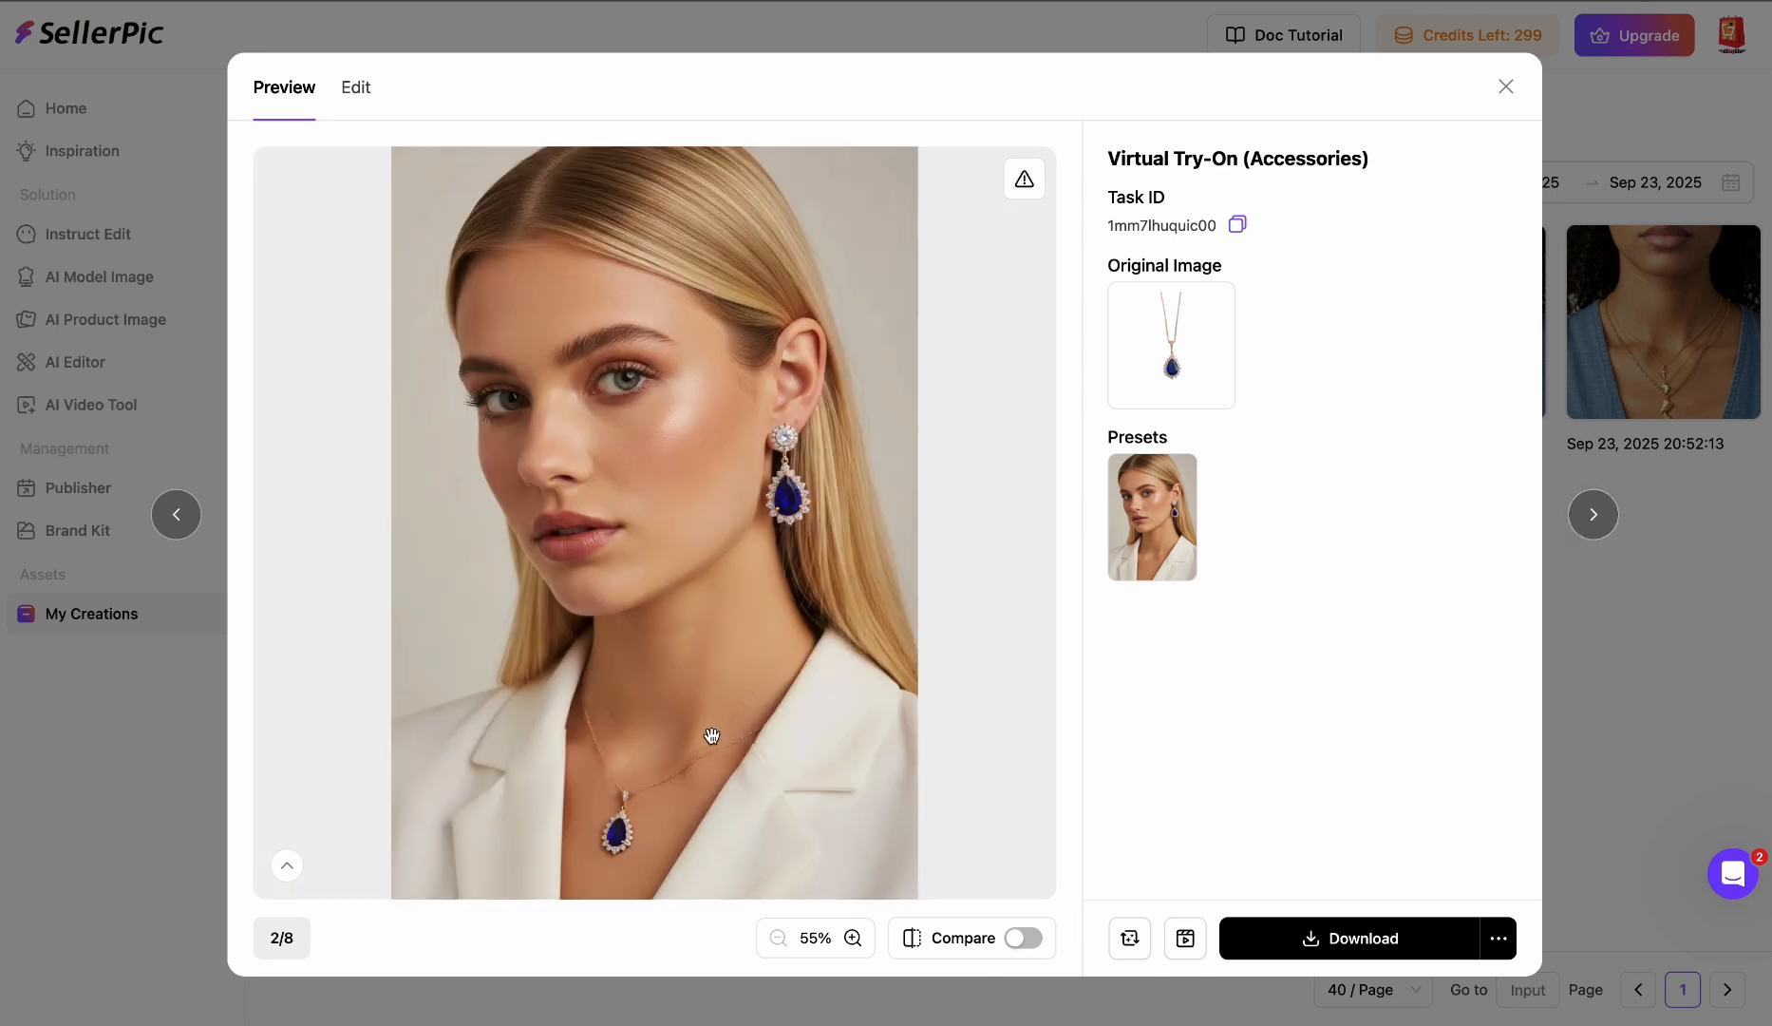
{"action": "scroll", "coordinate": [714, 727], "scroll_direction": "up", "scroll_amount": 1}
{"action": "scroll", "coordinate": [747, 574], "scroll_direction": "up", "scroll_amount": 3}
{"action": "scroll", "coordinate": [747, 574], "scroll_direction": "down", "scroll_amount": 3}
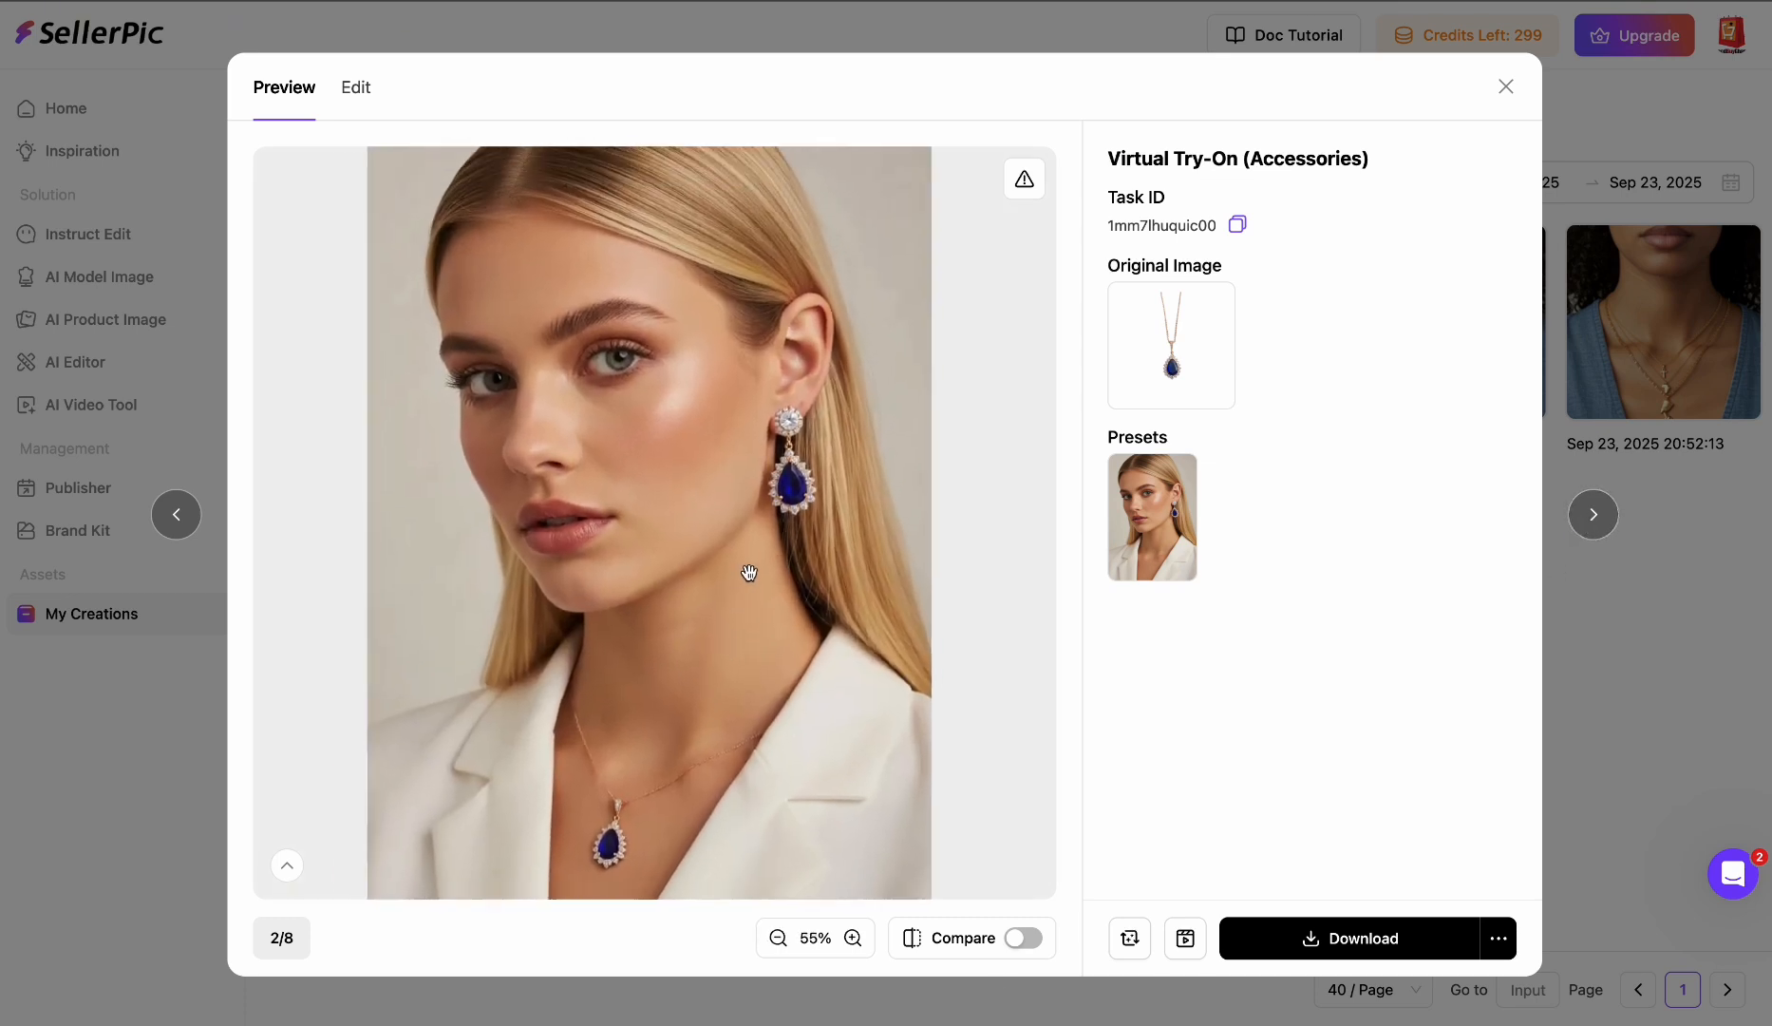
{"action": "scroll", "coordinate": [750, 572], "scroll_direction": "up", "scroll_amount": 2}
{"action": "scroll", "coordinate": [749, 572], "scroll_direction": "down", "scroll_amount": 3}
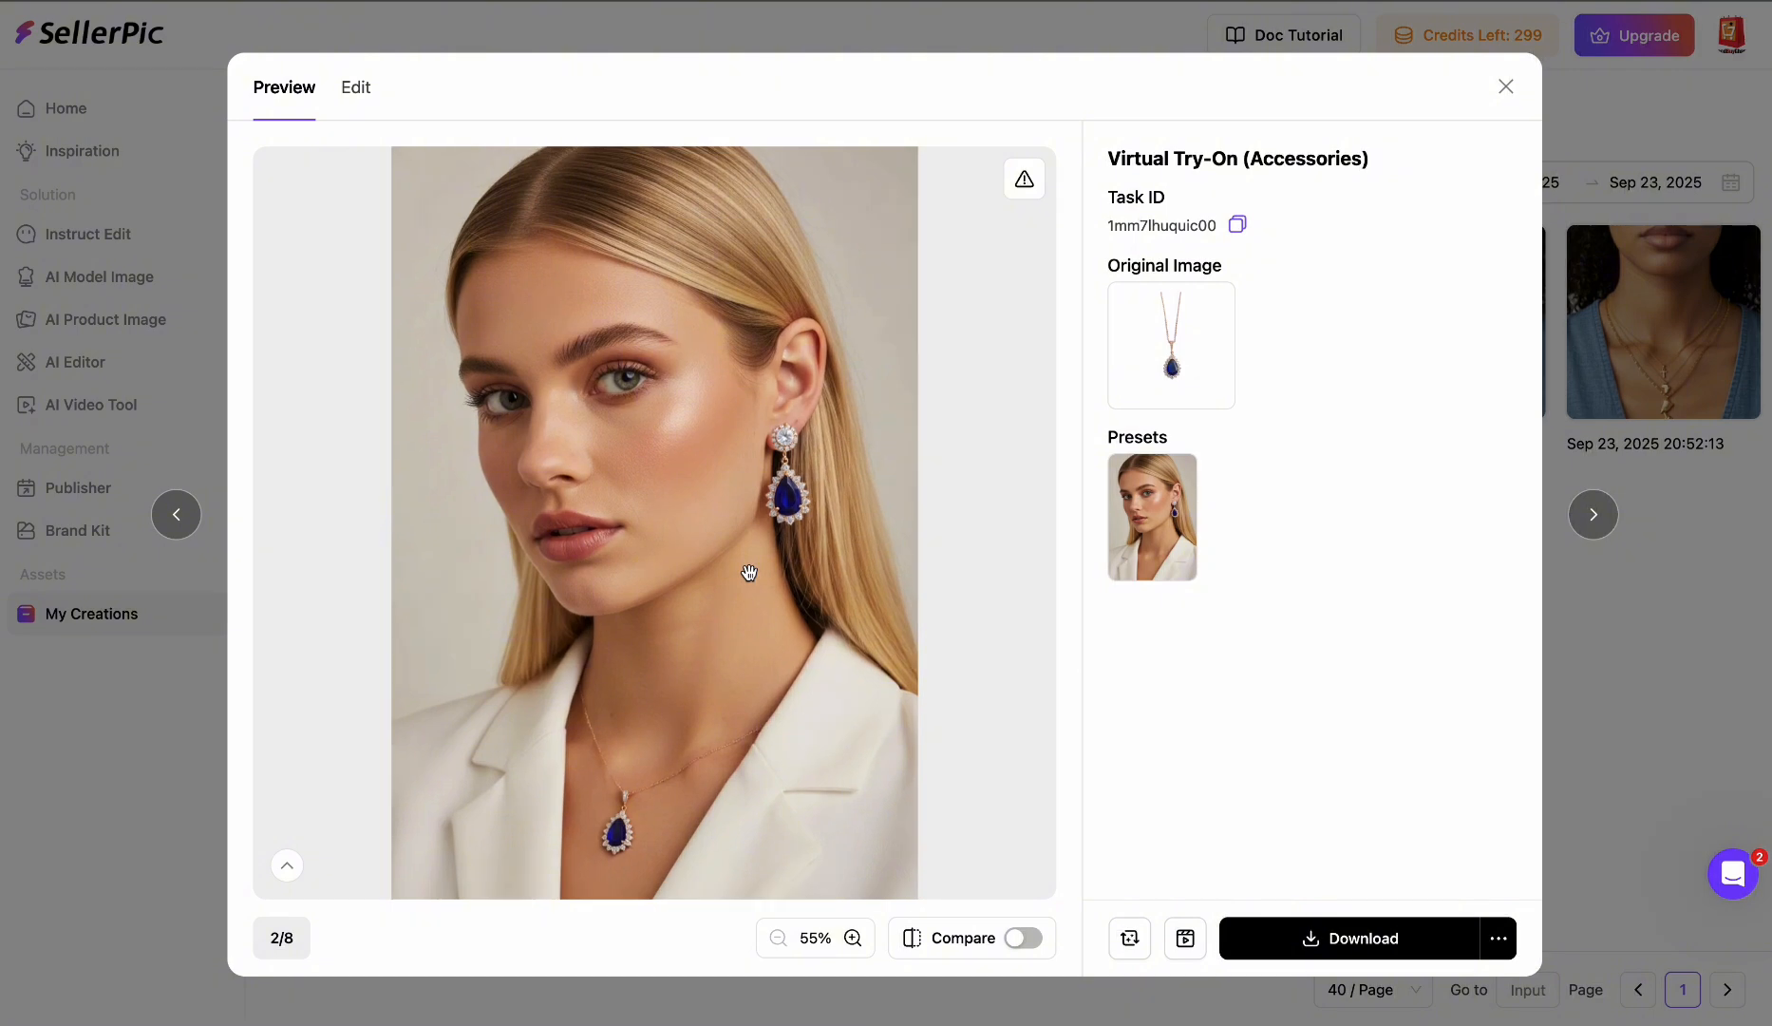
{"action": "left_click", "coordinate": [173, 515]}
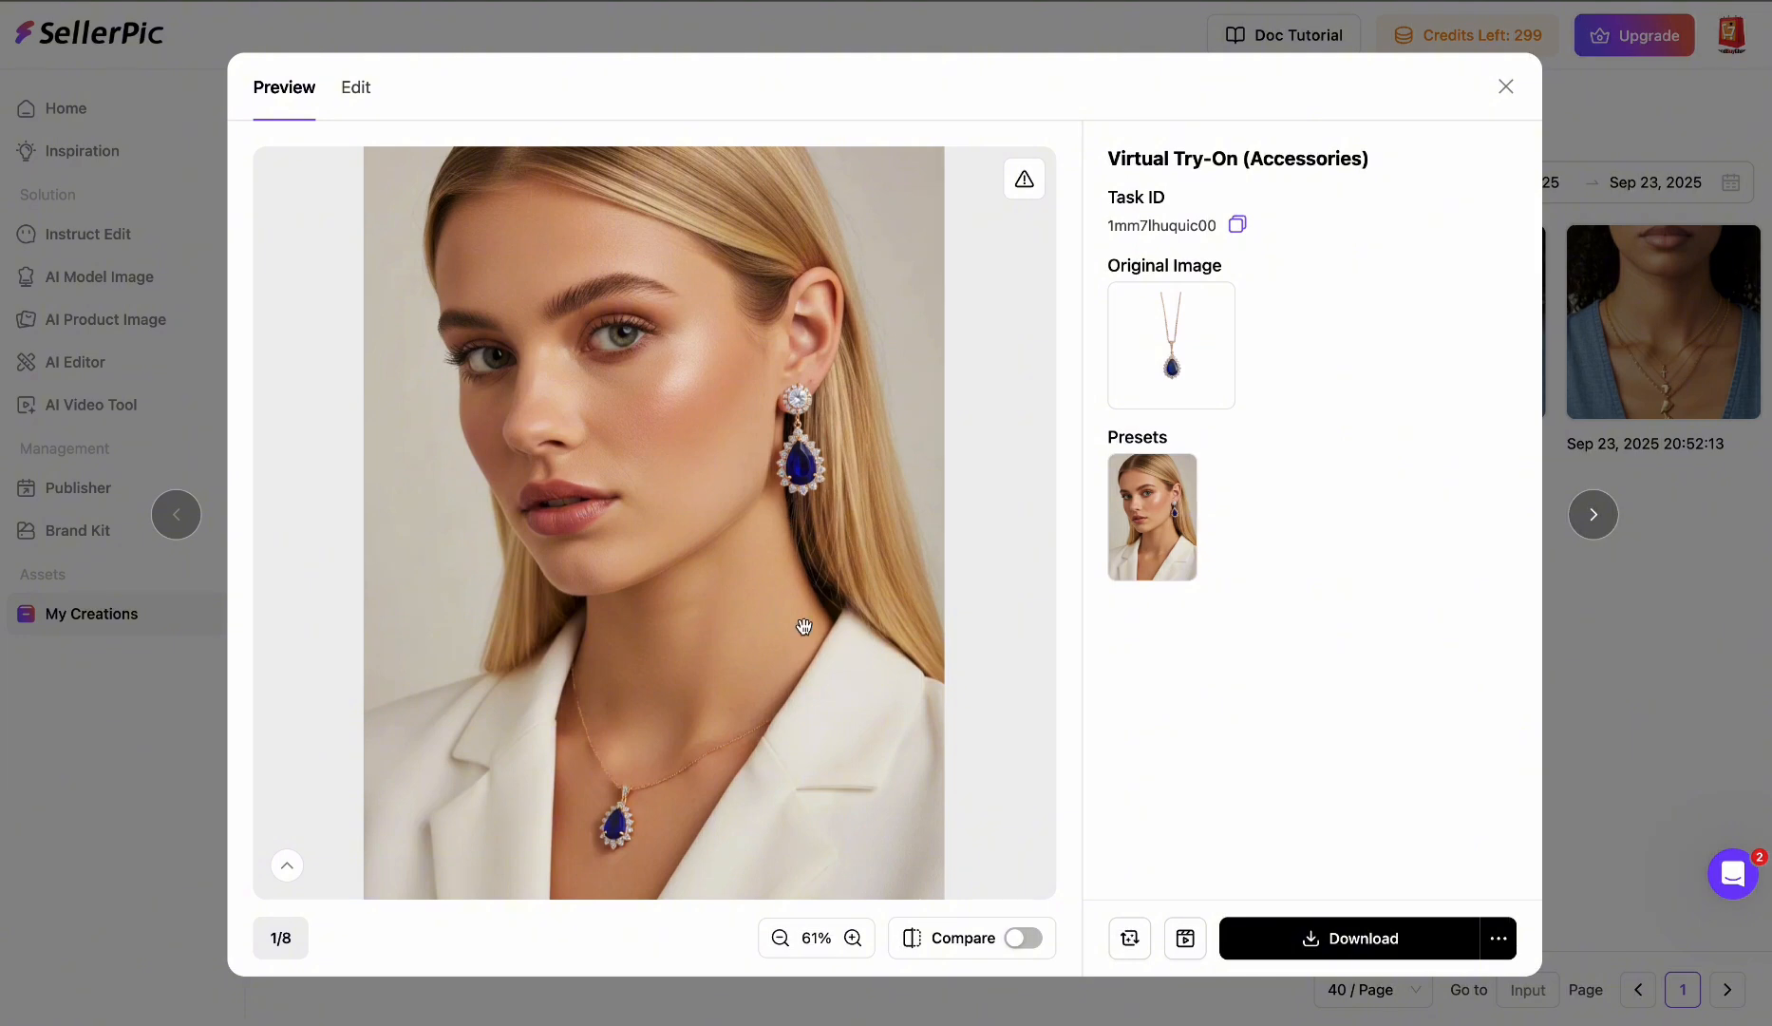
{"action": "scroll", "coordinate": [805, 627], "scroll_direction": "down", "scroll_amount": 2}
{"action": "scroll", "coordinate": [804, 627], "scroll_direction": "down", "scroll_amount": 1}
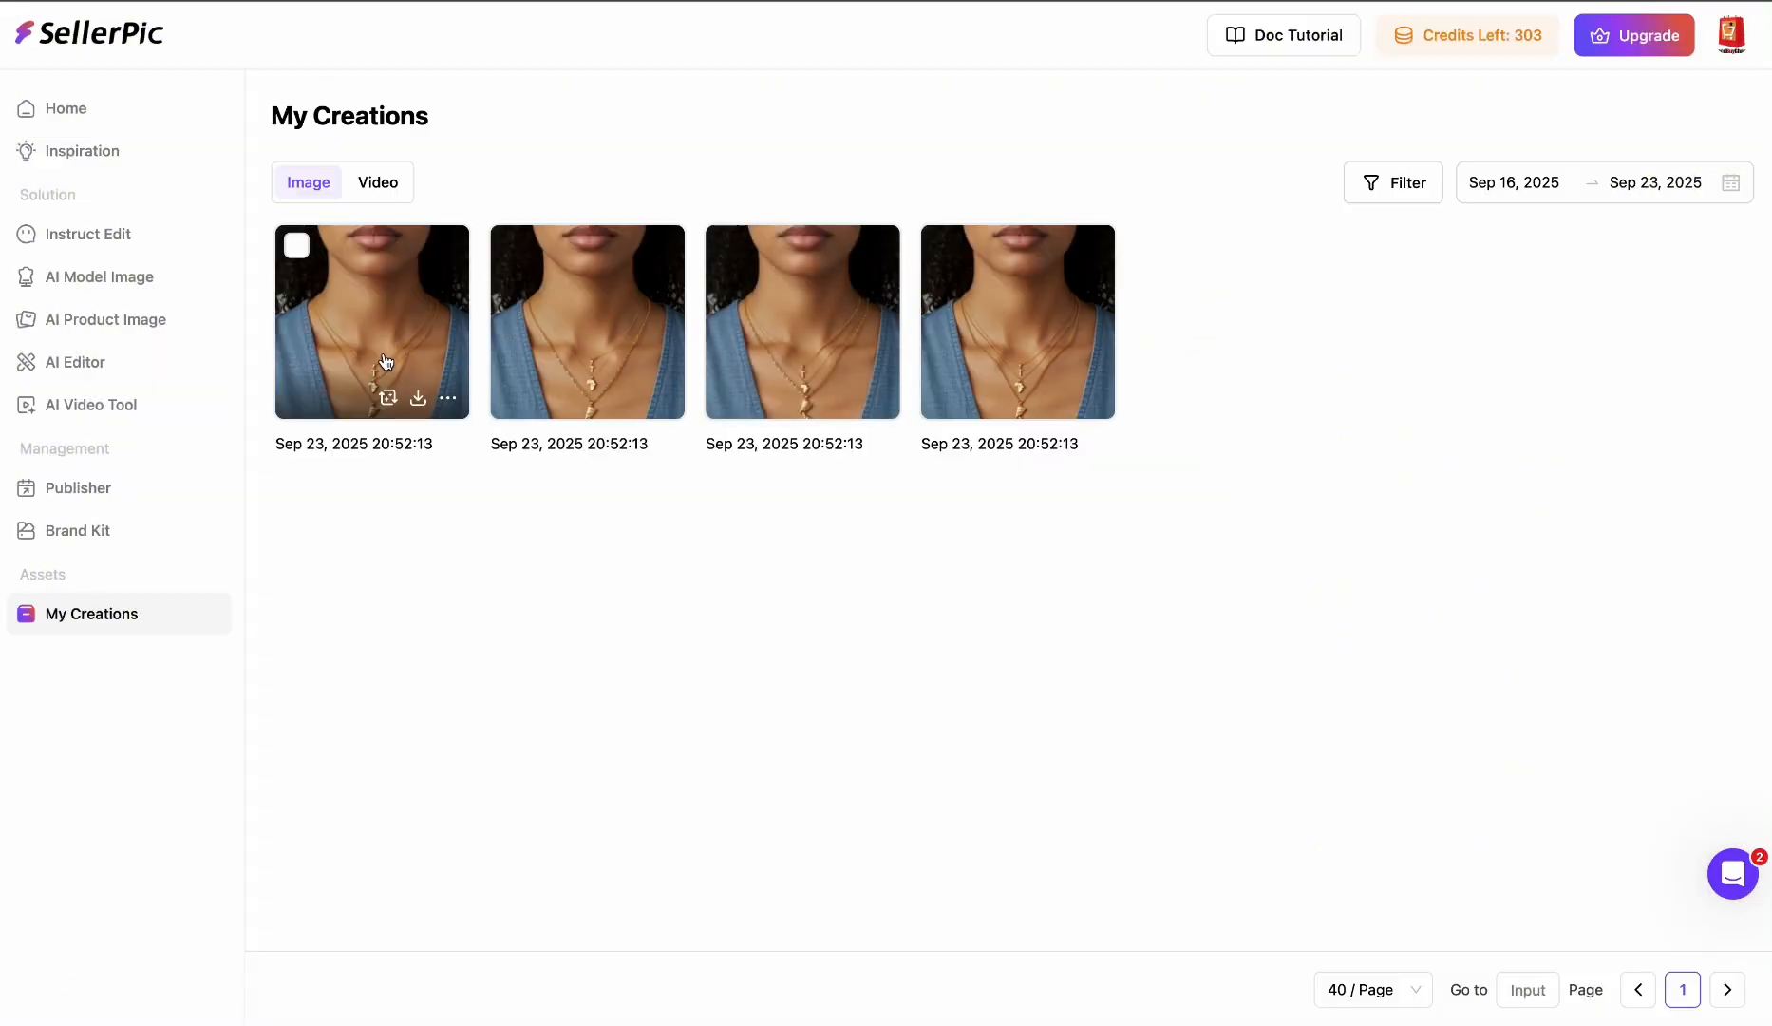
{"action": "left_click", "coordinate": [314, 319]}
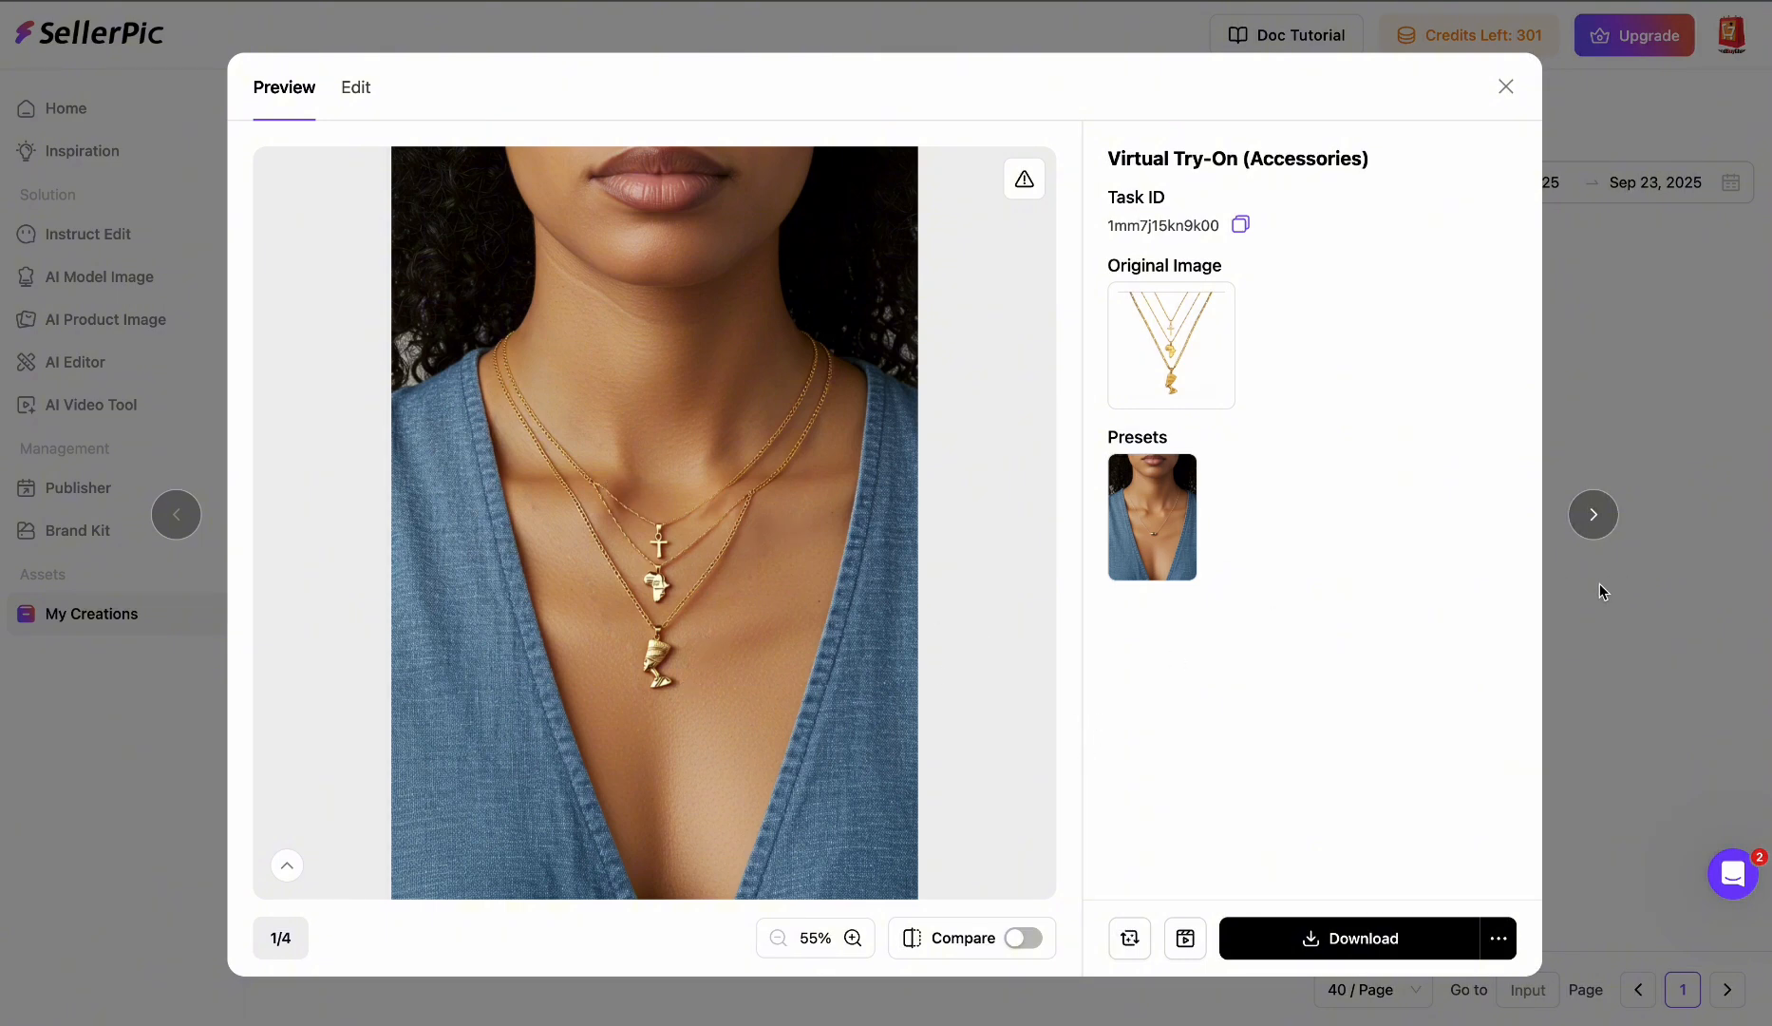
{"action": "left_click", "coordinate": [1592, 516]}
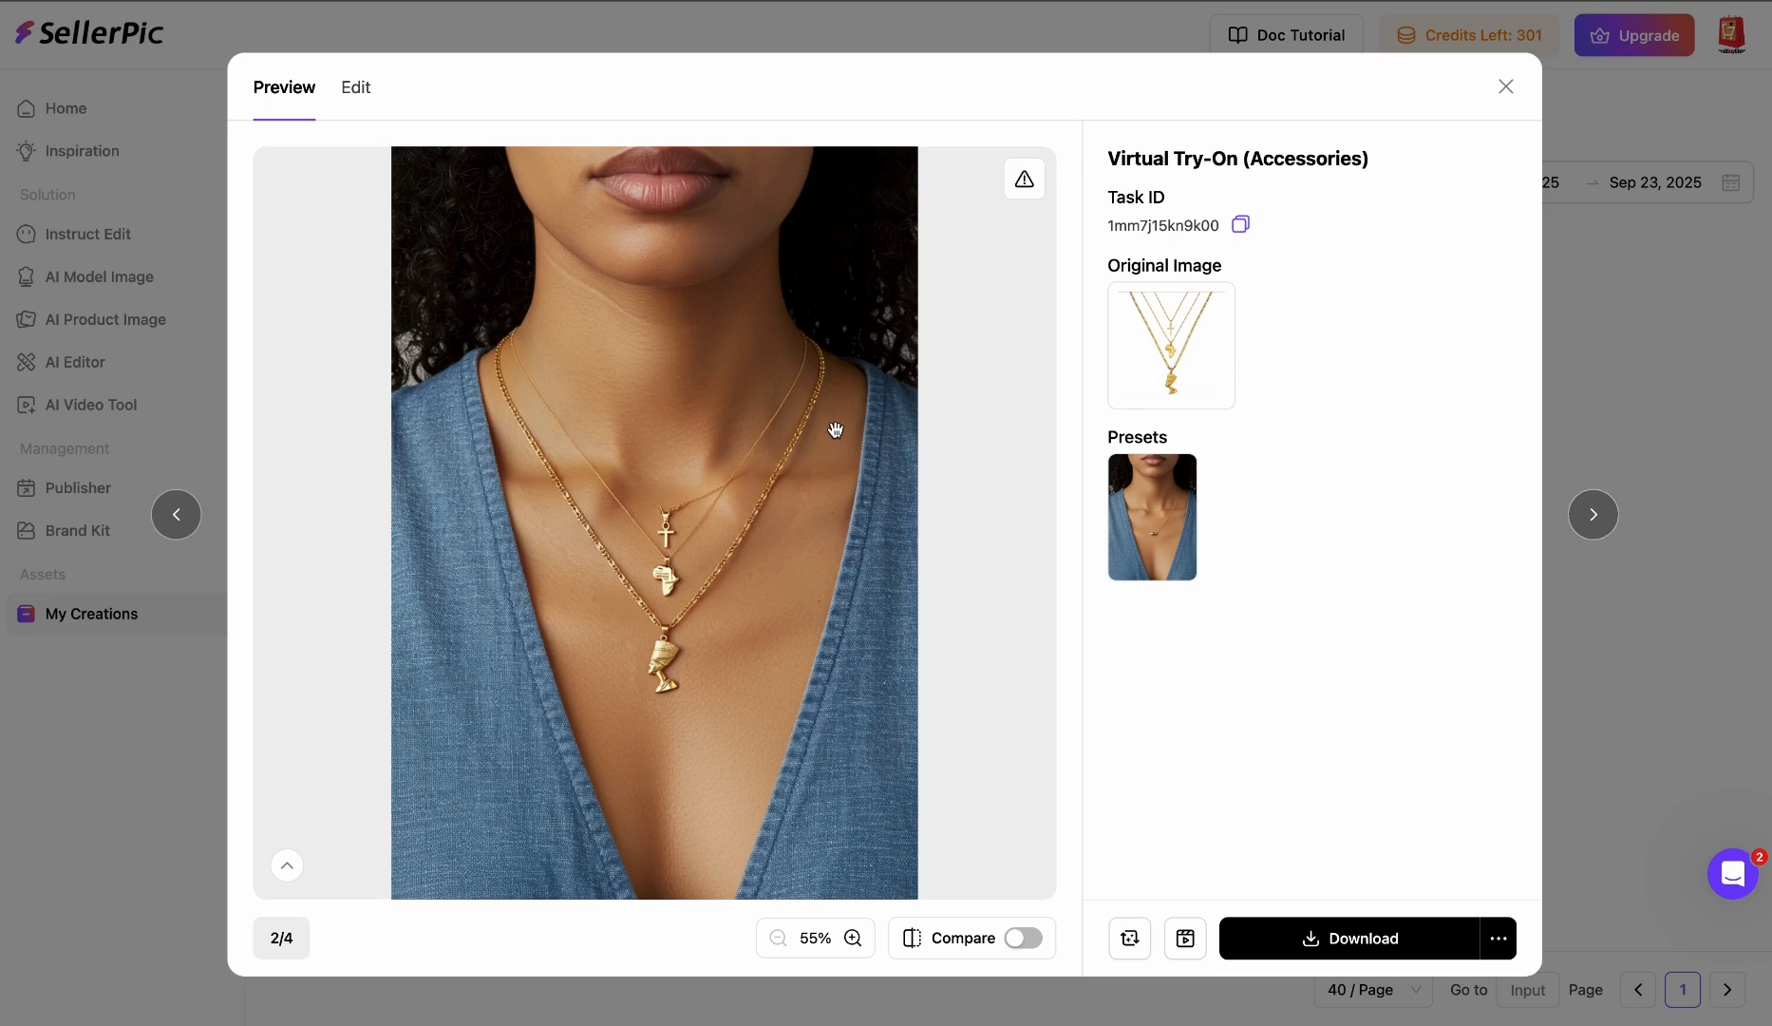
- Zoom in and out on the layered-necklace try-on previews, paging through to the fourth image
{"action": "scroll", "coordinate": [784, 576], "scroll_direction": "up", "scroll_amount": 5}
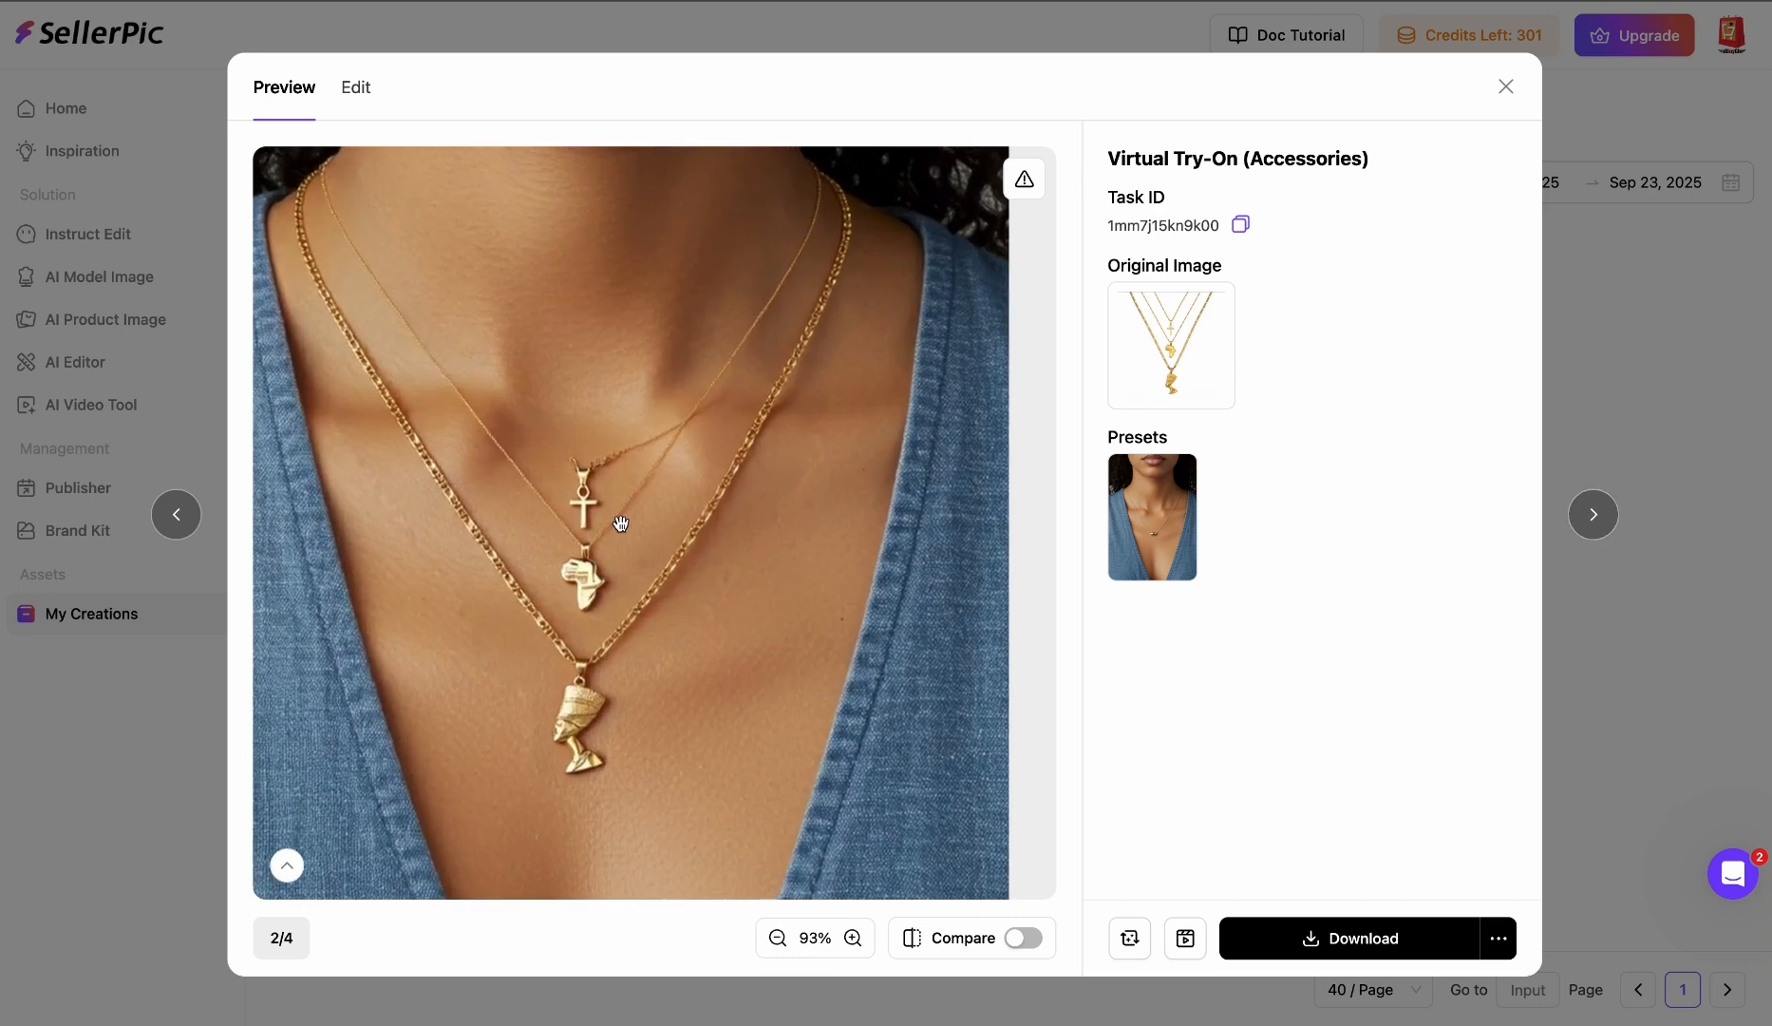
{"action": "scroll", "coordinate": [921, 458], "scroll_direction": "down", "scroll_amount": 3}
{"action": "scroll", "coordinate": [920, 459], "scroll_direction": "down", "scroll_amount": 1}
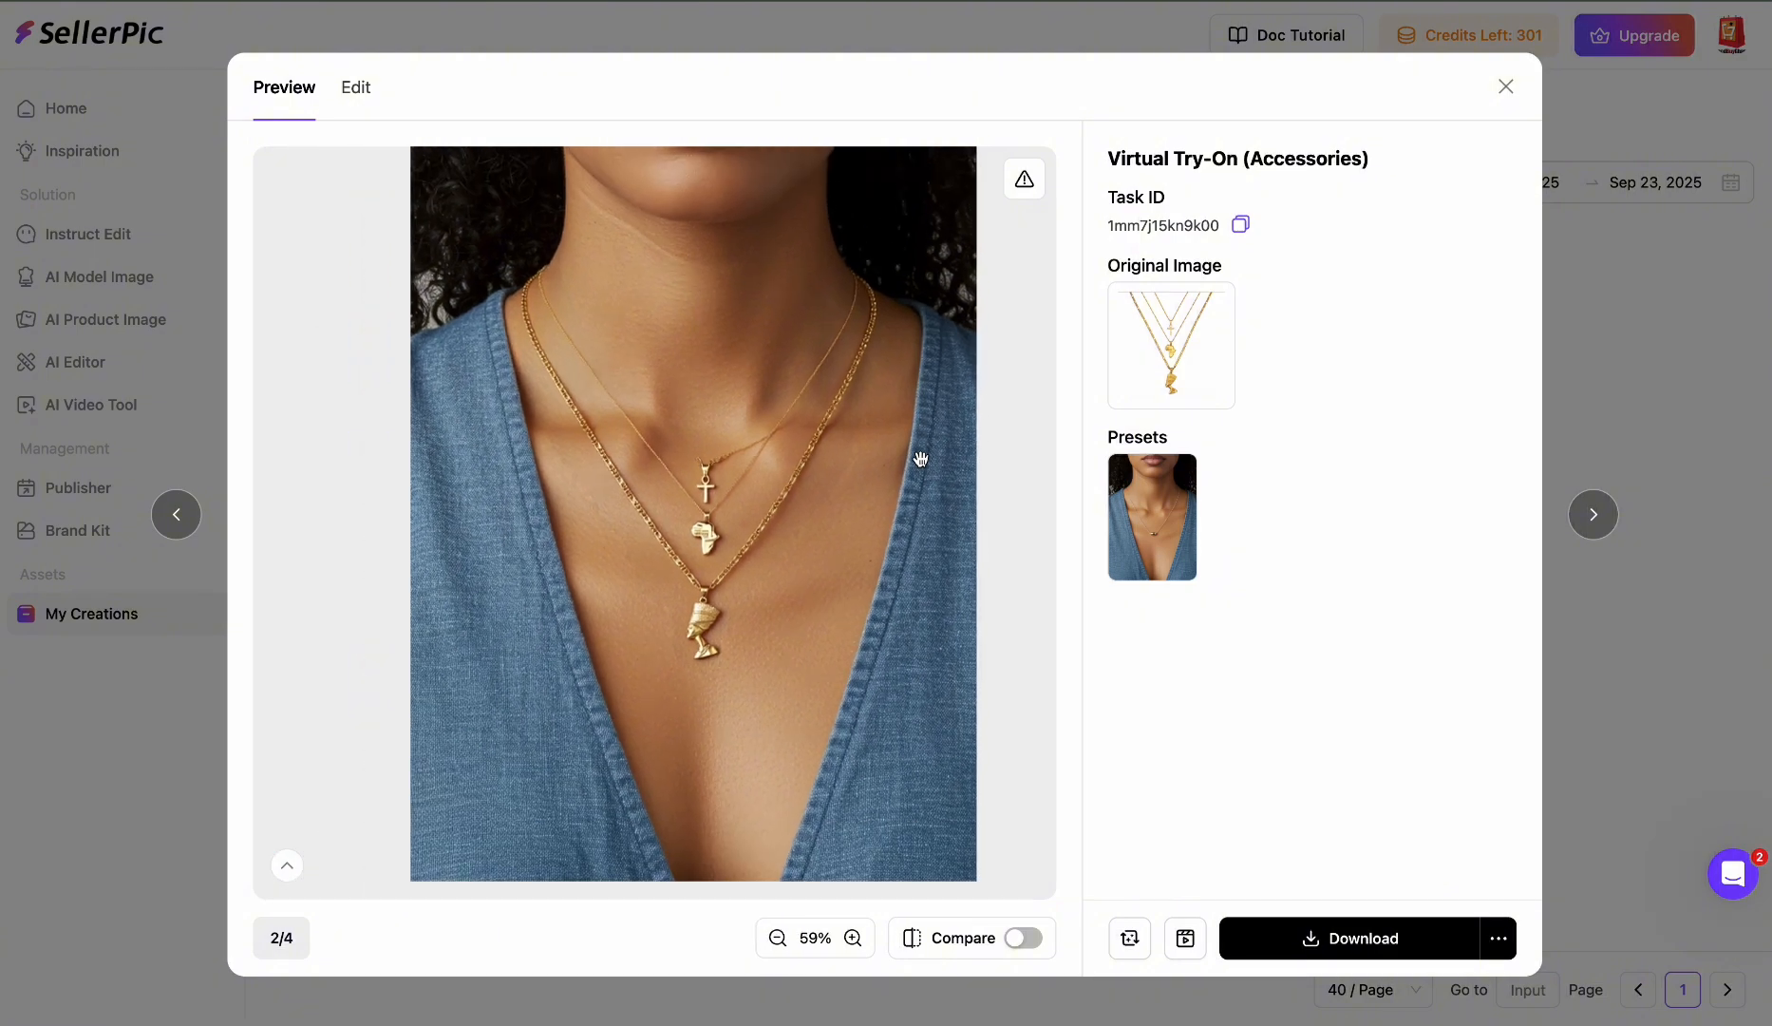
{"action": "left_click", "coordinate": [1594, 513]}
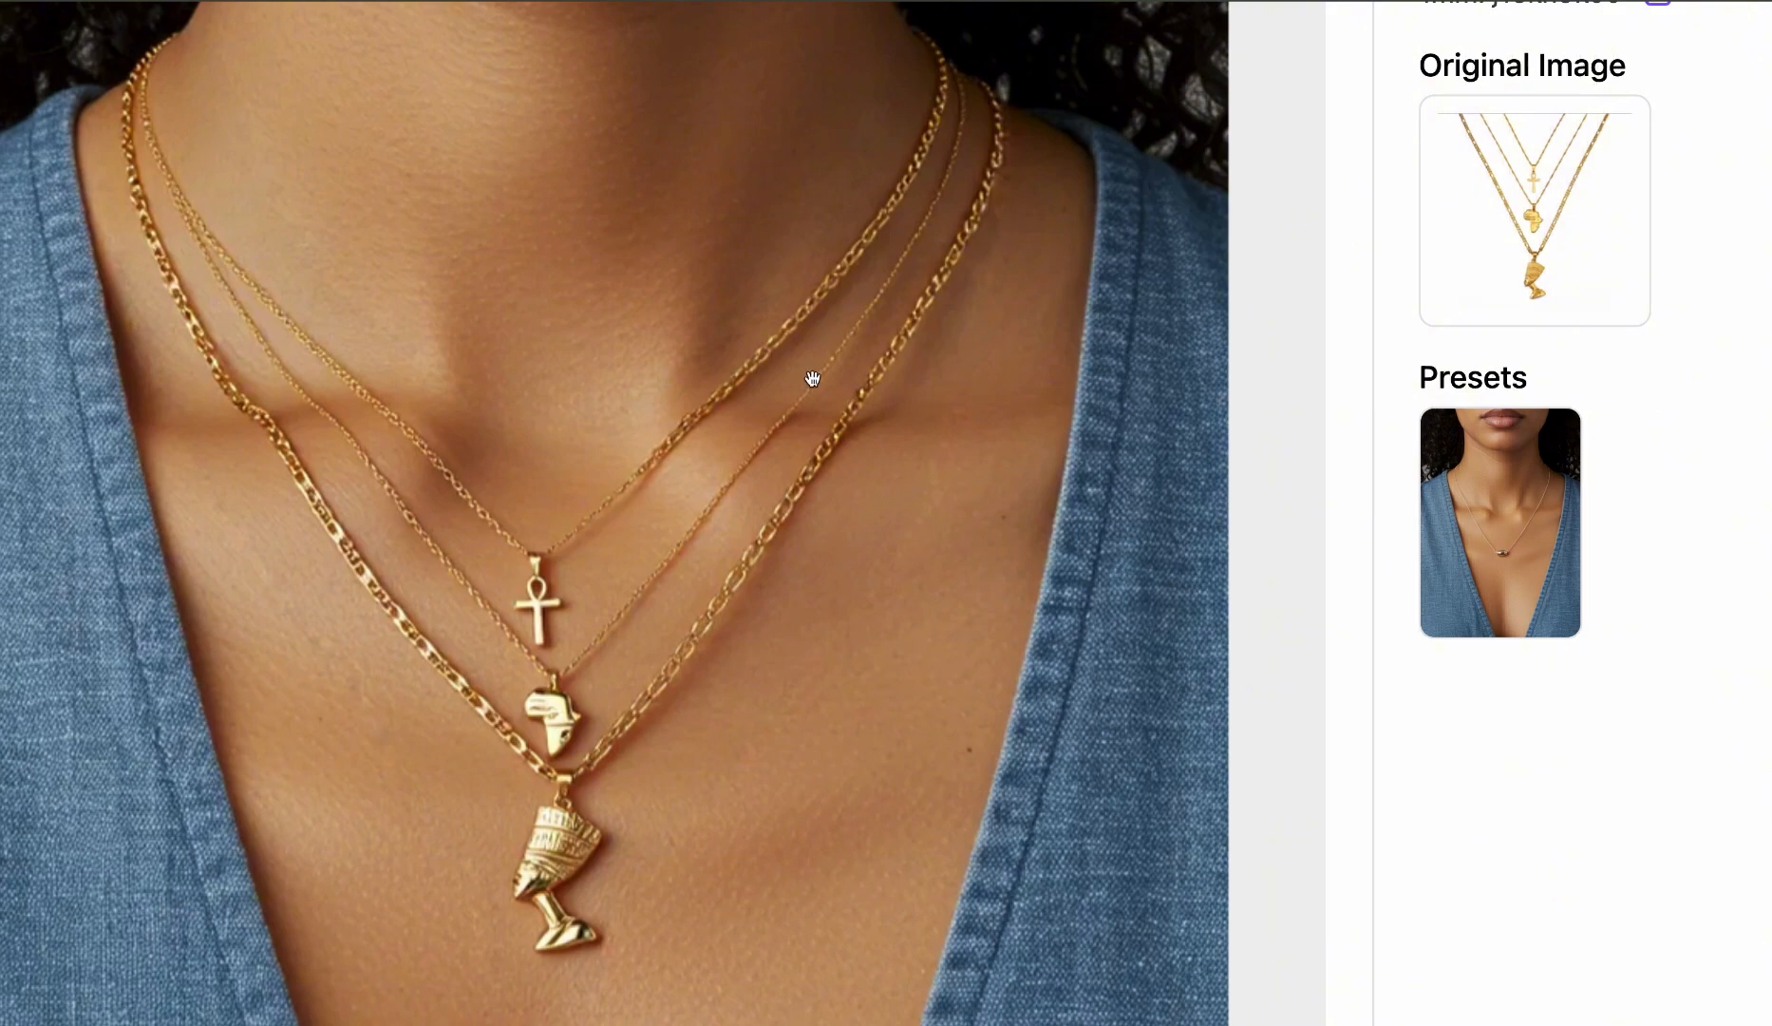
{"action": "scroll", "coordinate": [764, 440], "scroll_direction": "down", "scroll_amount": 1}
{"action": "scroll", "coordinate": [765, 440], "scroll_direction": "down", "scroll_amount": 3}
{"action": "left_click", "coordinate": [1609, 514]}
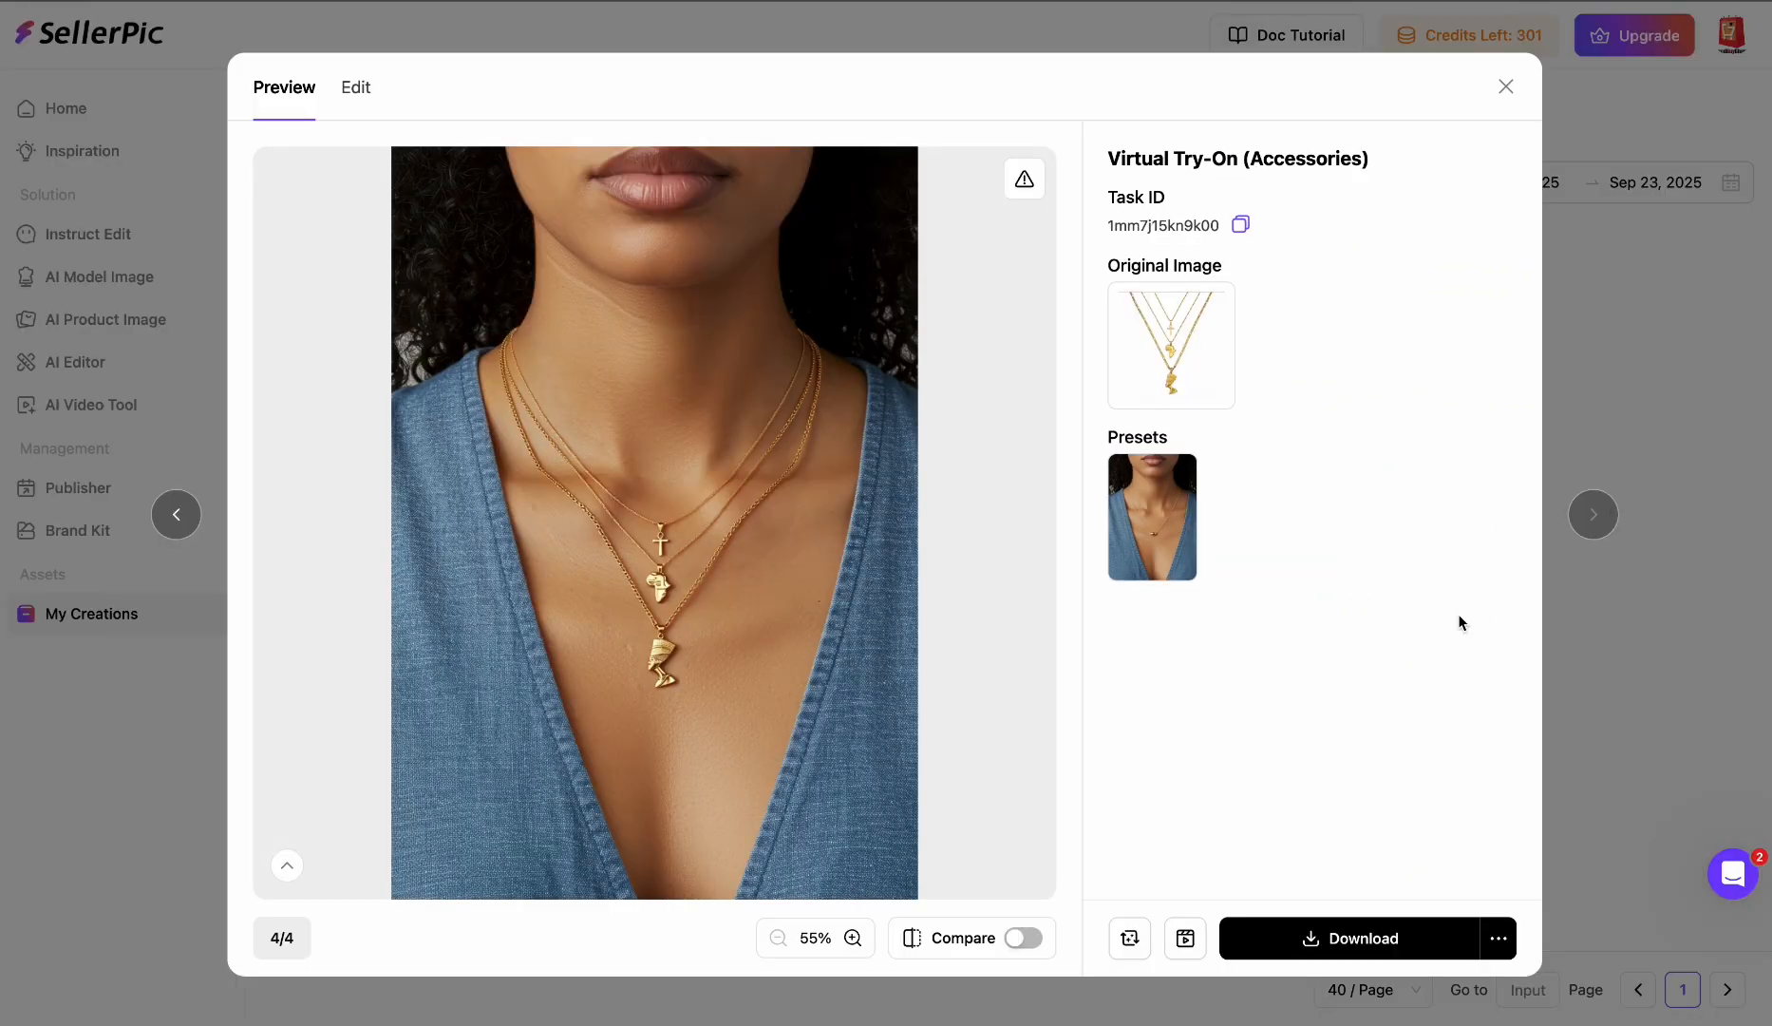
{"action": "scroll", "coordinate": [808, 510], "scroll_direction": "up", "scroll_amount": 2}
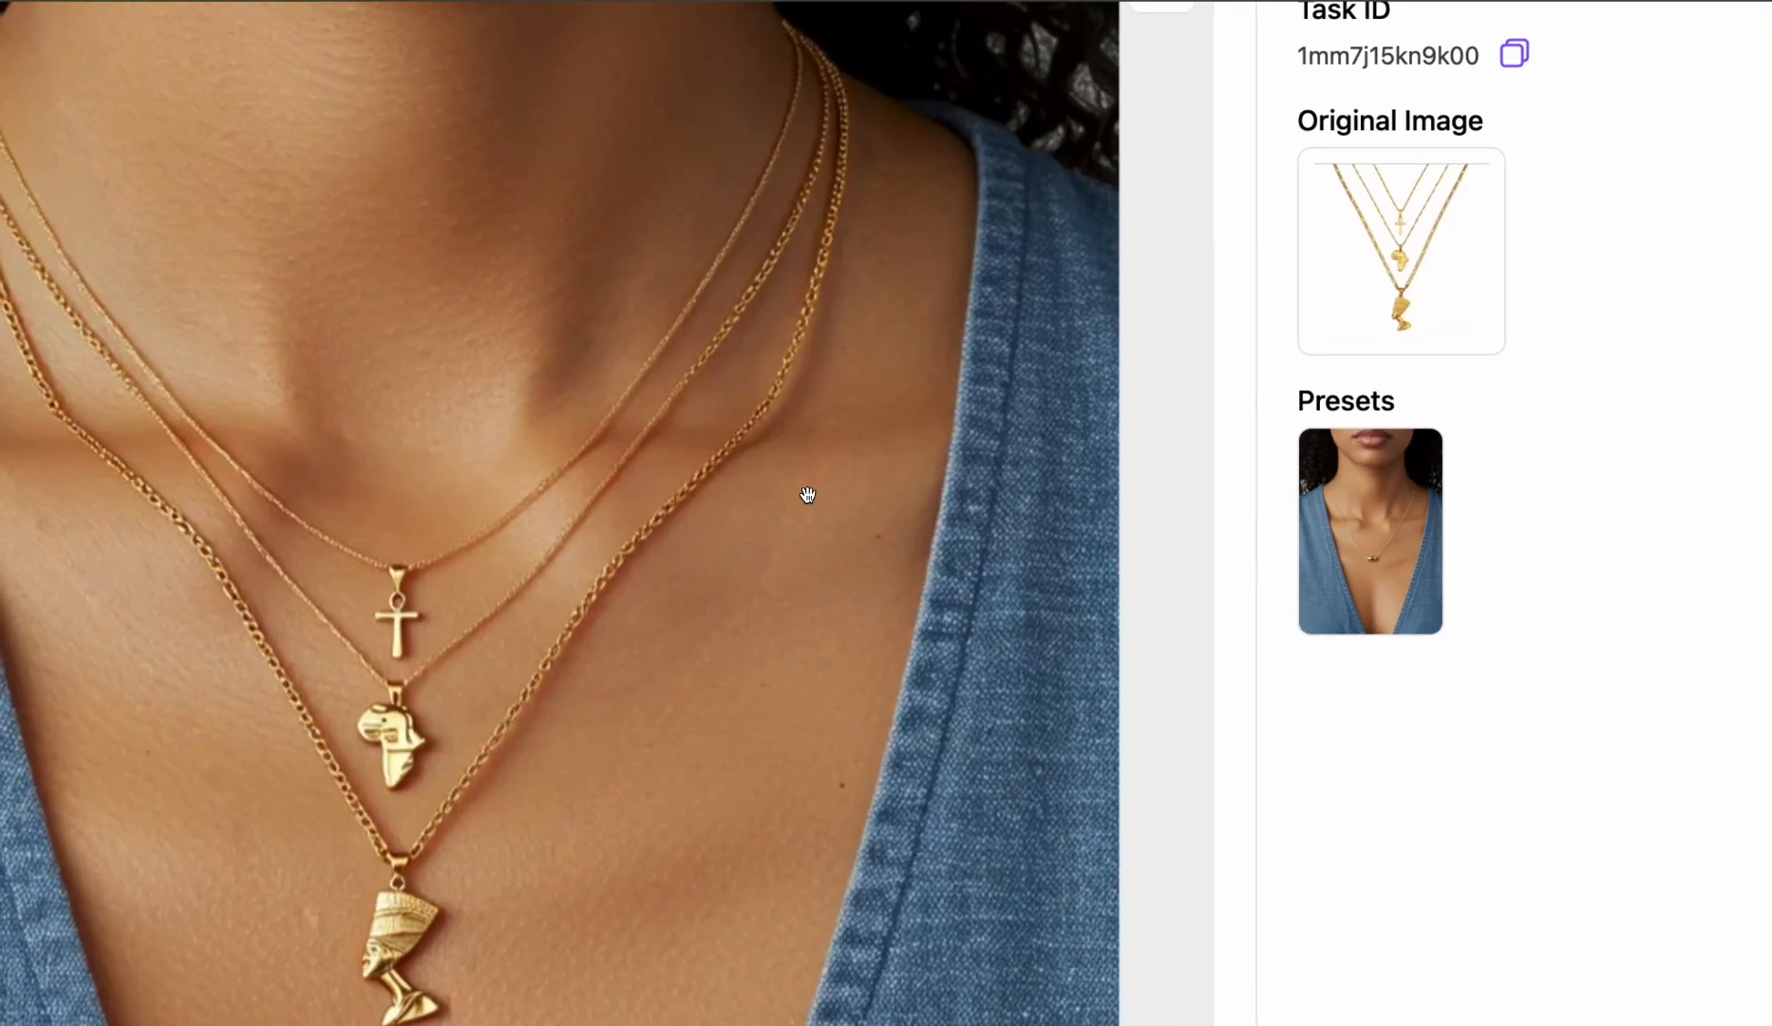
{"action": "scroll", "coordinate": [807, 494], "scroll_direction": "down", "scroll_amount": 2}
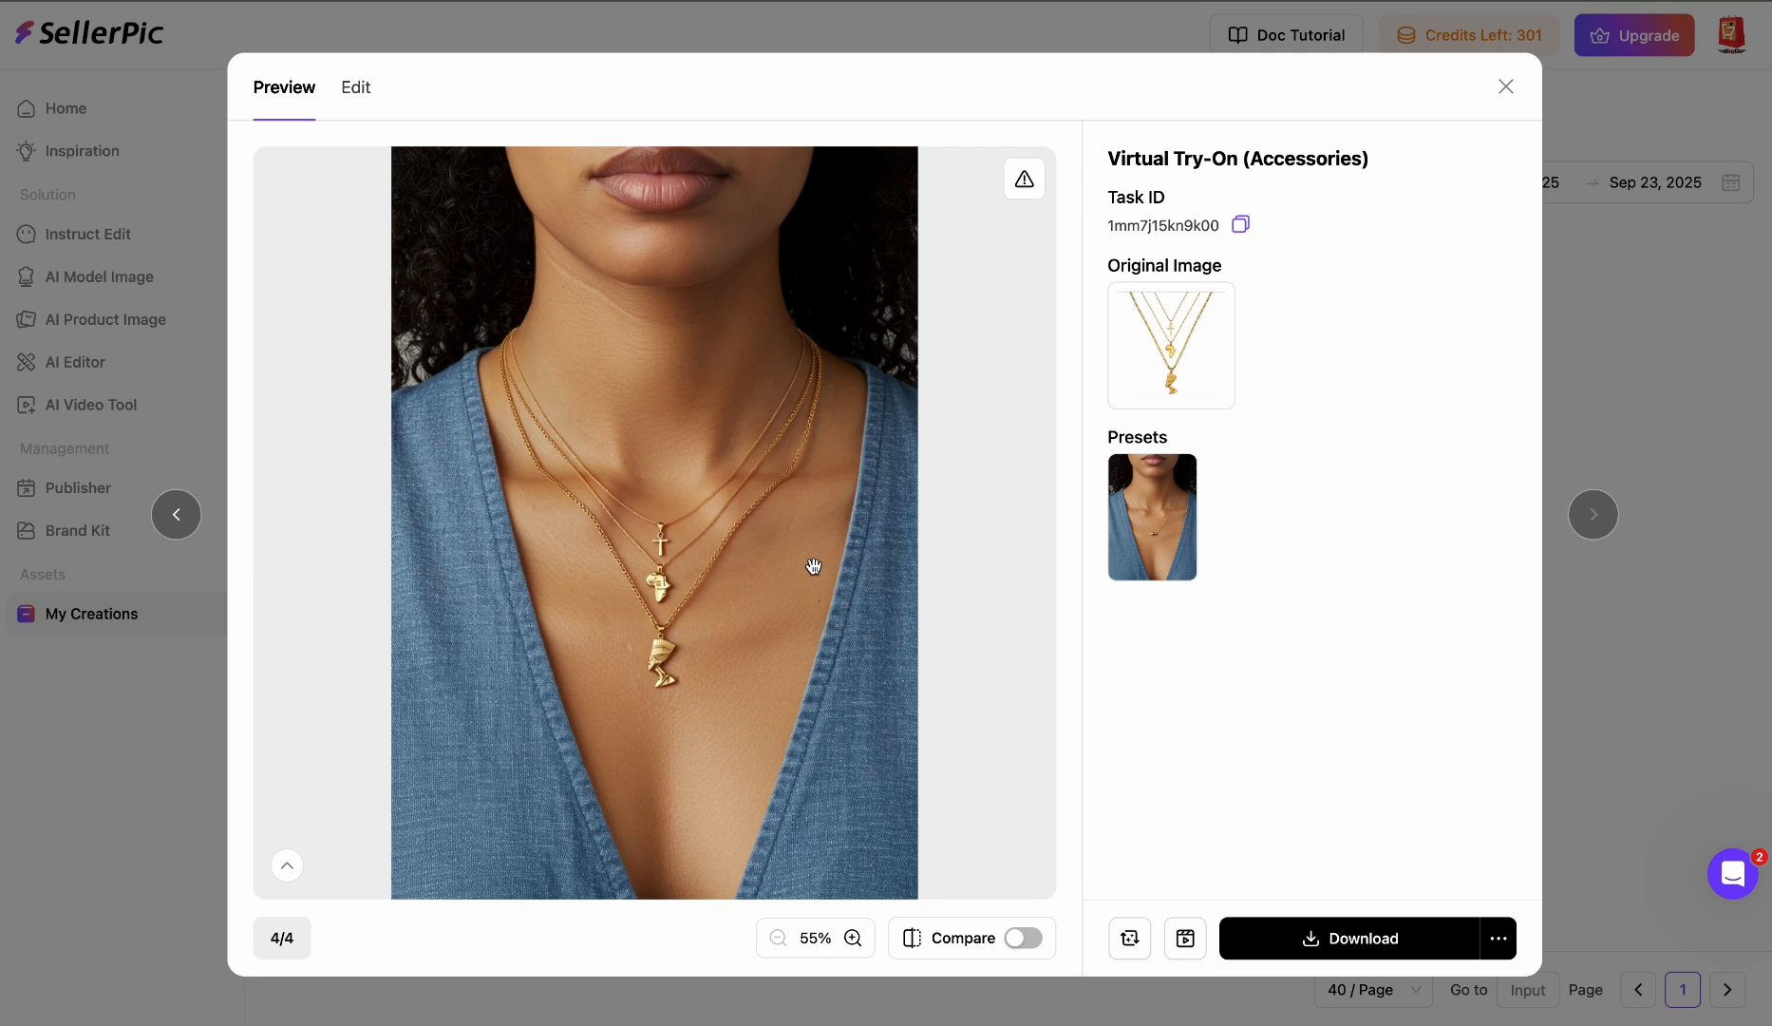
{"action": "scroll", "coordinate": [805, 590], "scroll_direction": "up", "scroll_amount": 1}
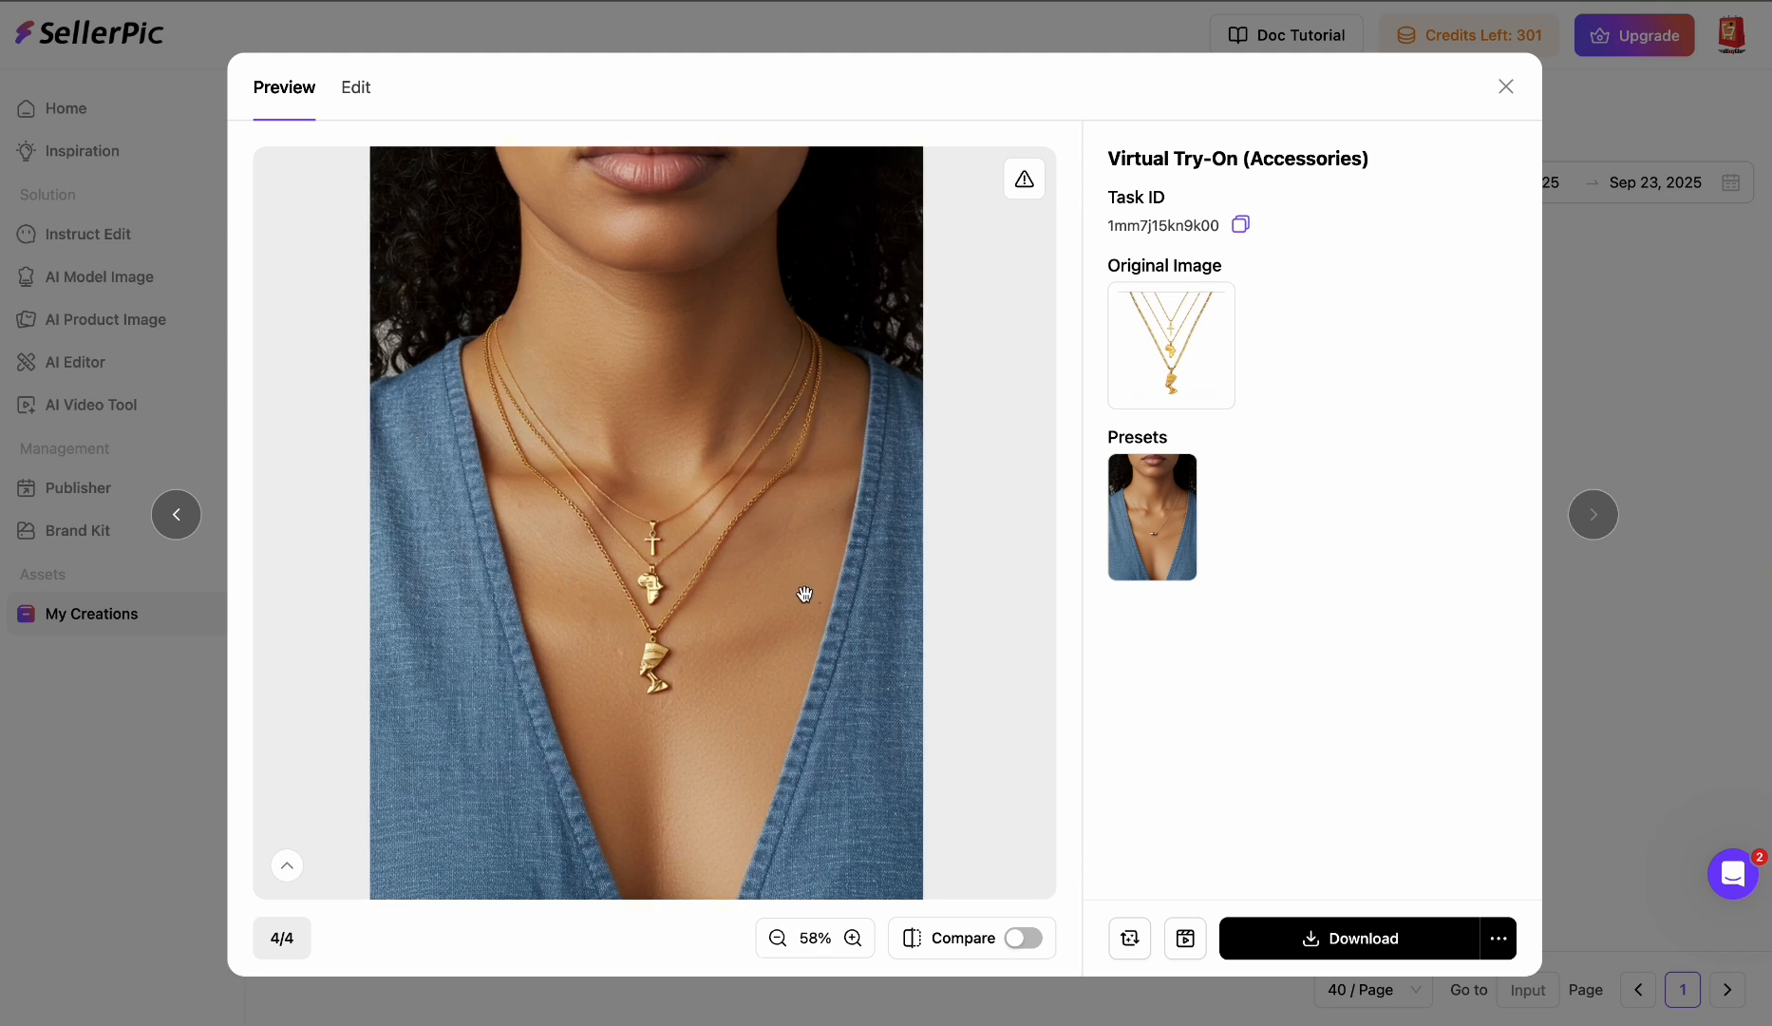
{"action": "scroll", "coordinate": [804, 594], "scroll_direction": "down", "scroll_amount": 1}
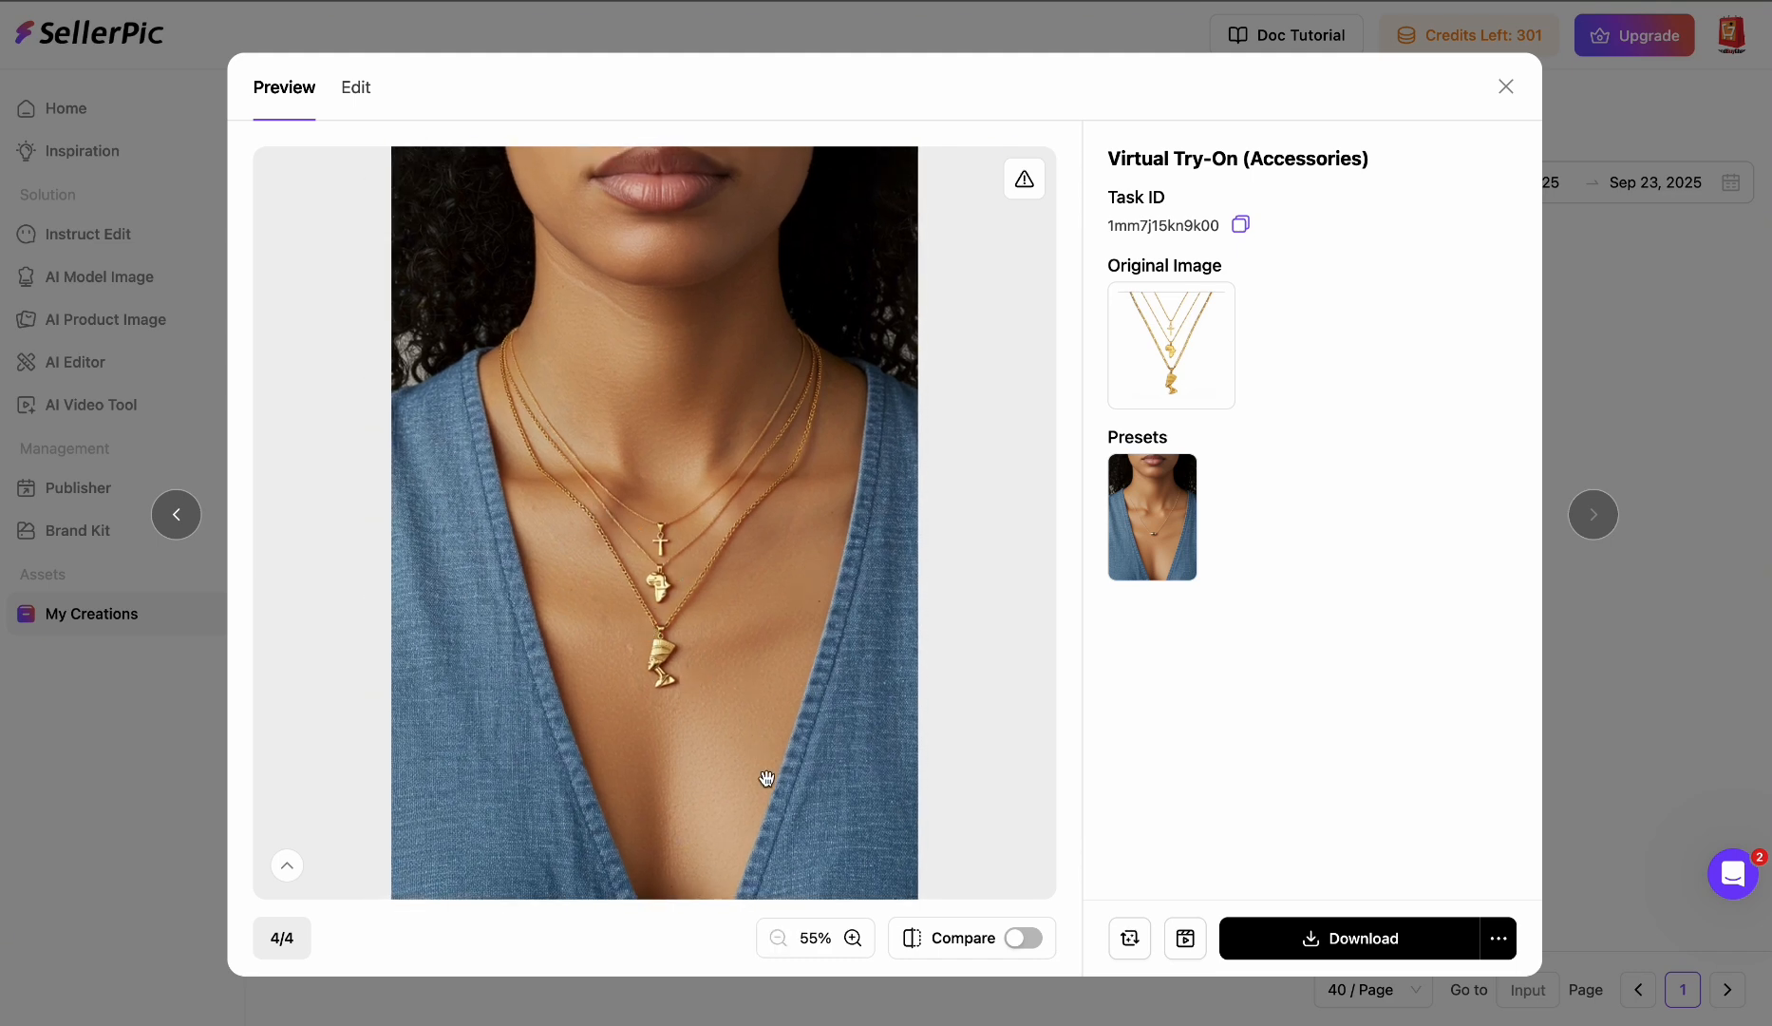
- Download the fourth layered-necklace try-on image as a PNG with the free download option
{"action": "left_click", "coordinate": [1385, 953]}
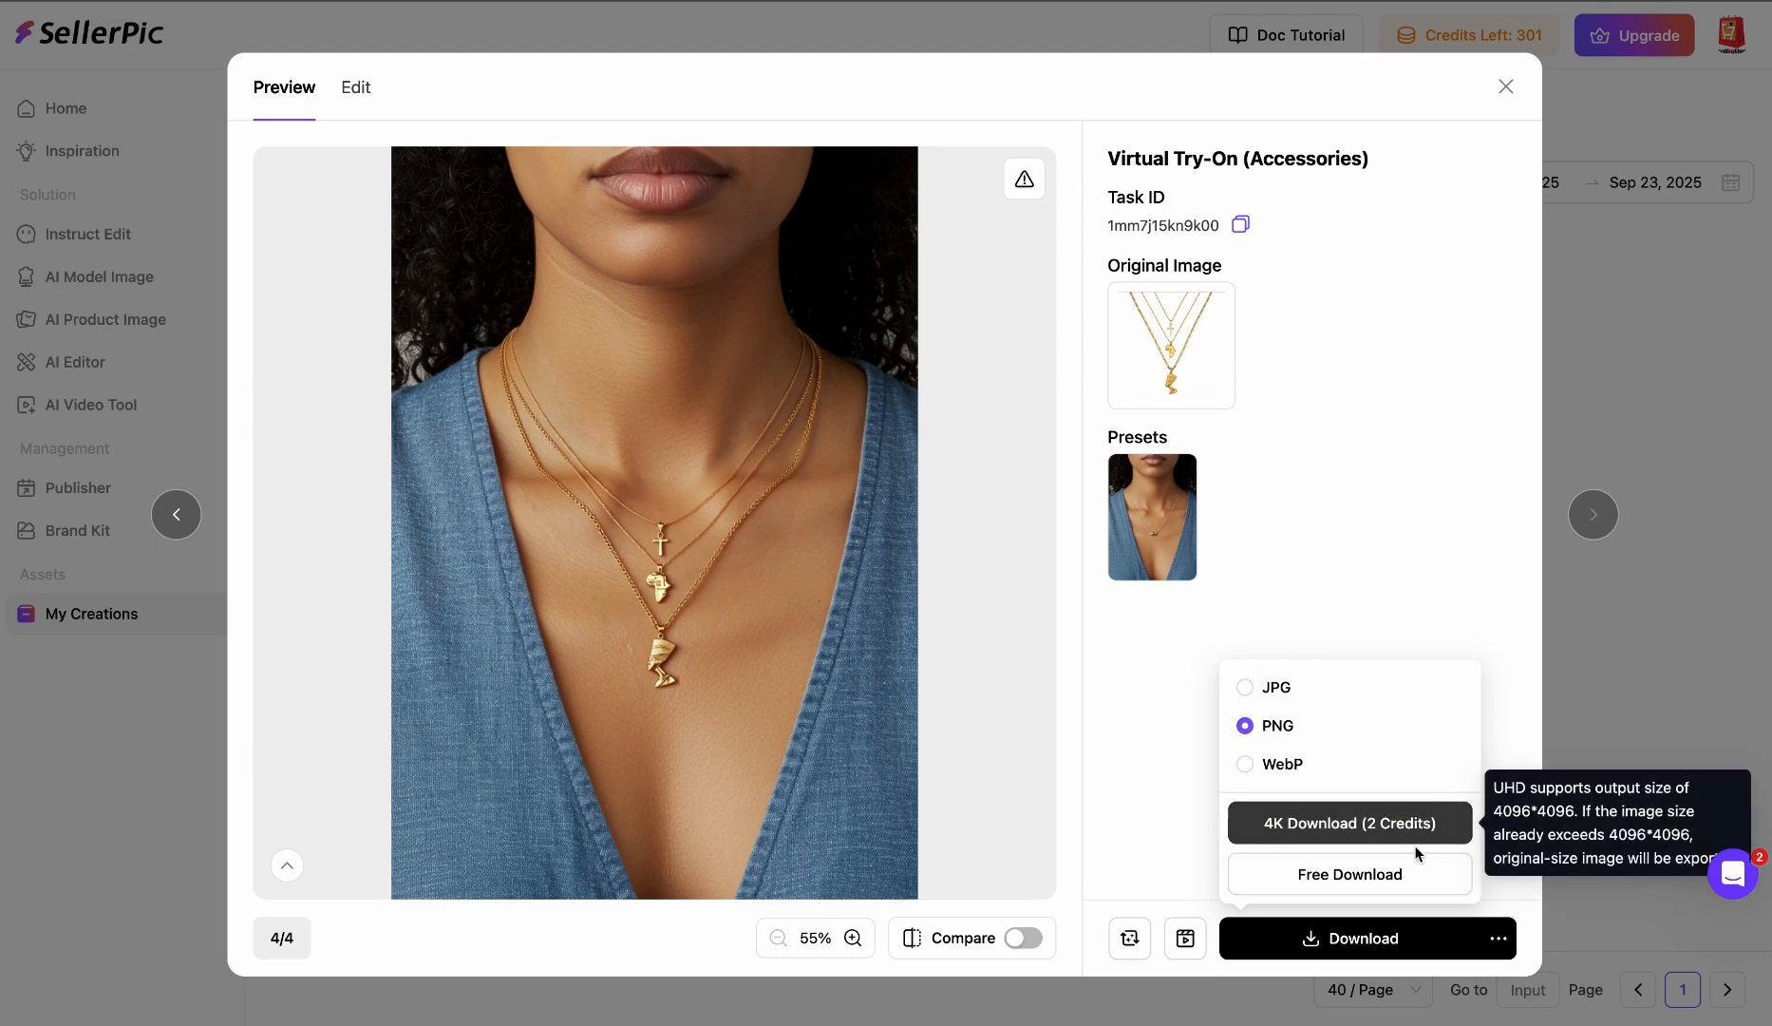
{"action": "left_click", "coordinate": [1367, 865]}
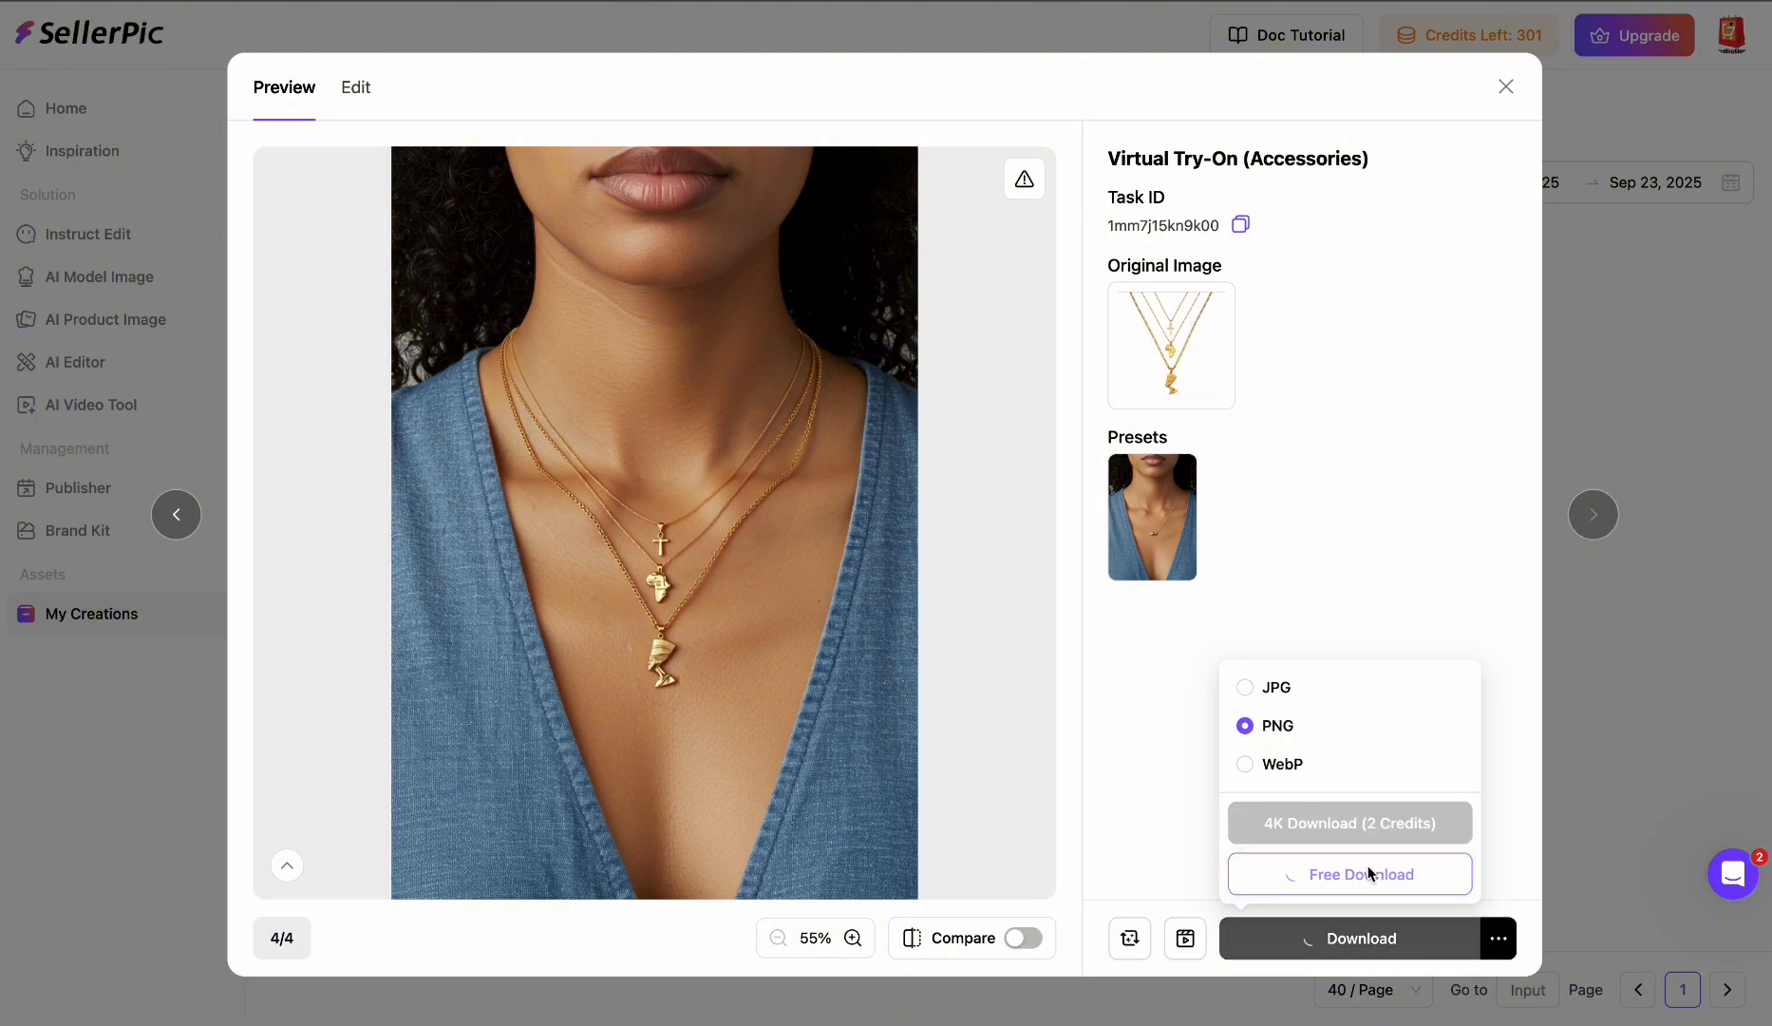